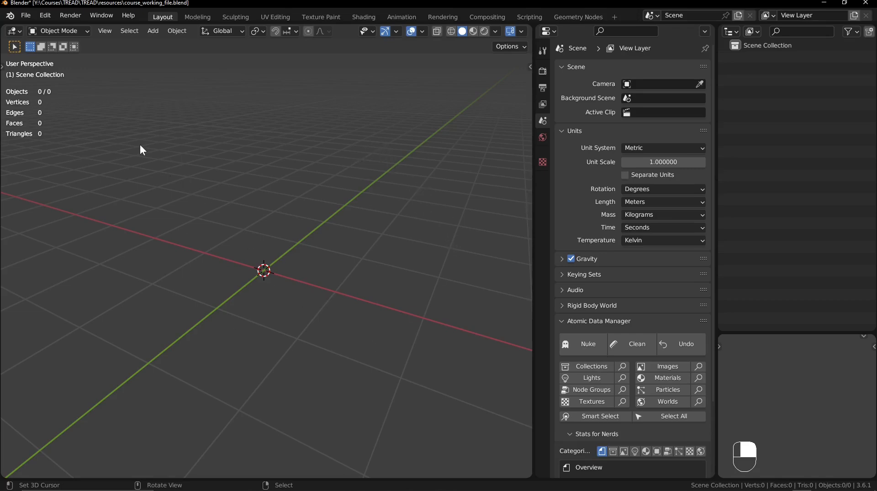
- Add tread_patterns.png from the resources folder to the scene as a reference image
key(shift+a)
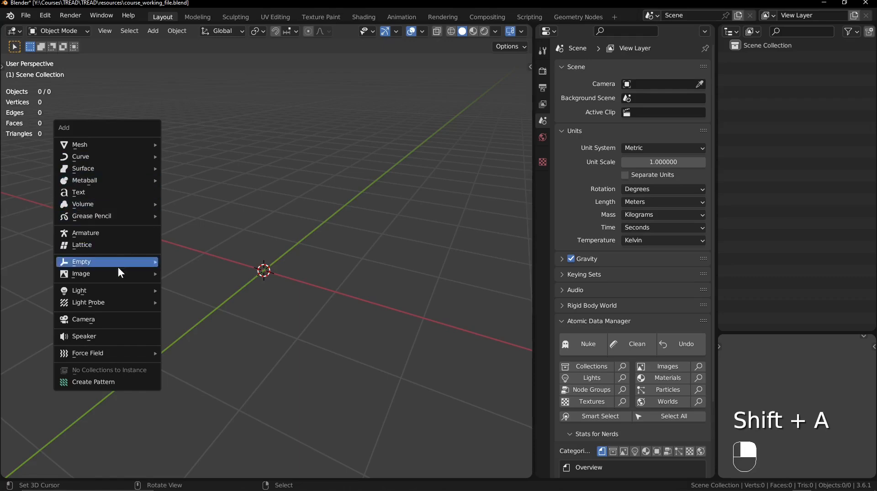
mouse_move(106, 273)
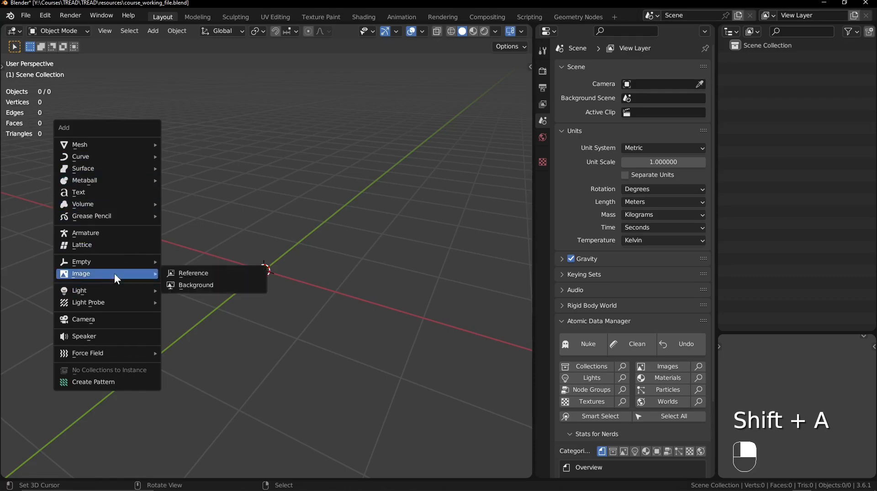
click(185, 273)
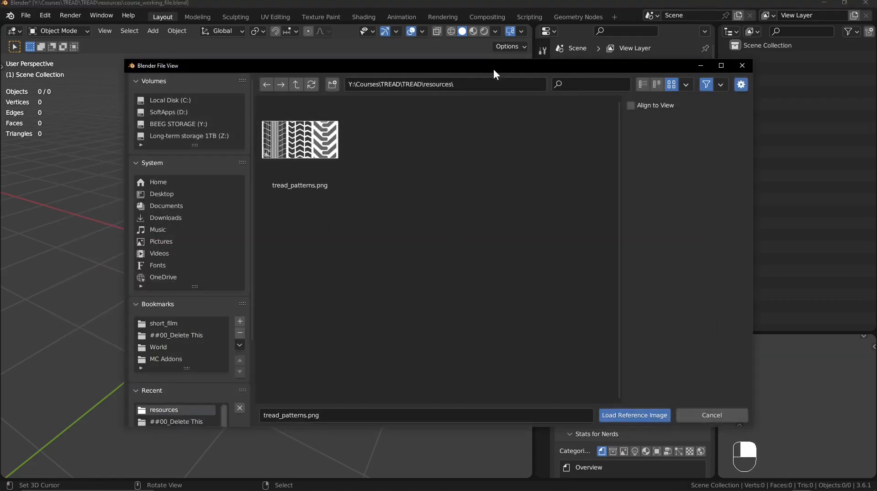
drag(494, 69, 456, 69)
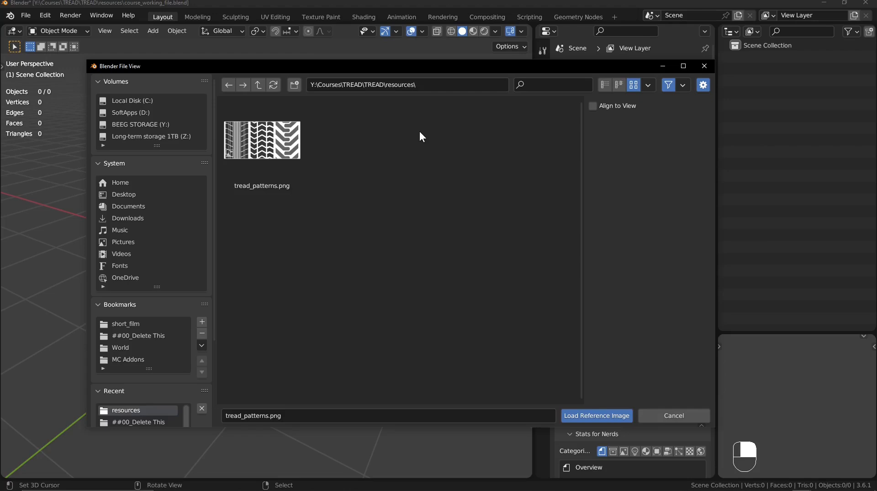
click(249, 185)
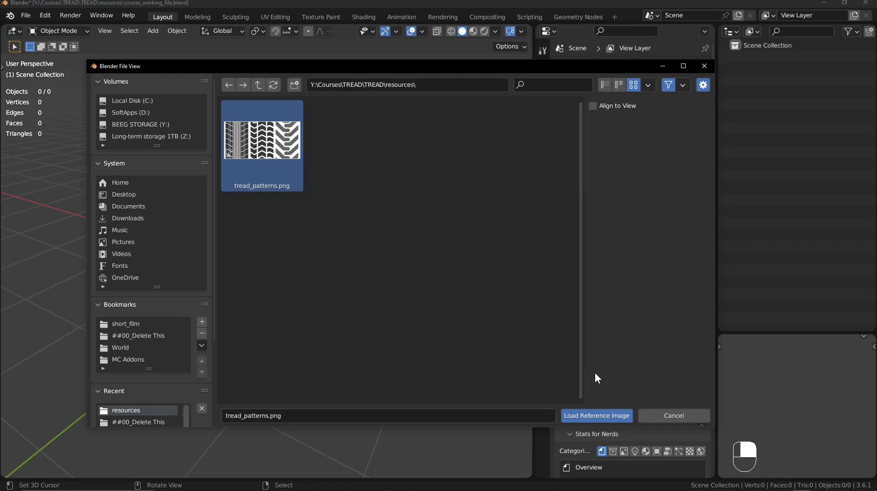
click(600, 416)
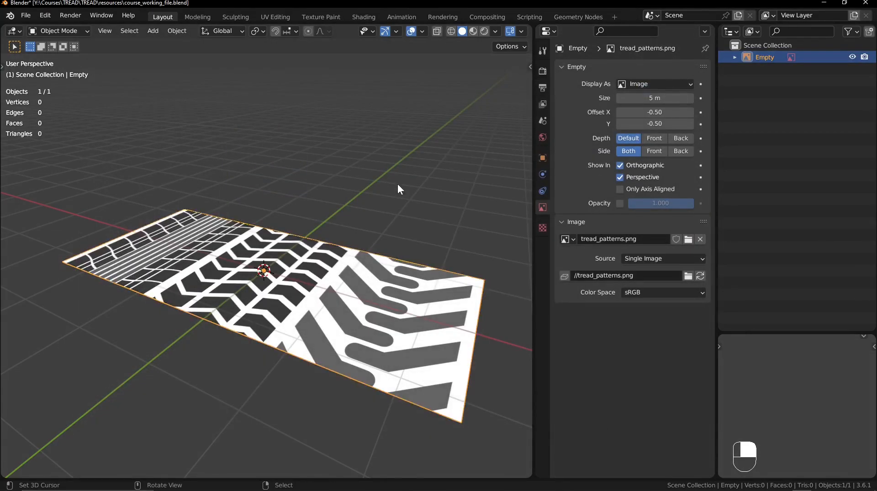
- Stand the reference image upright by setting its X rotation to 90°
ctrl+middle_drag(397, 183, 394, 204)
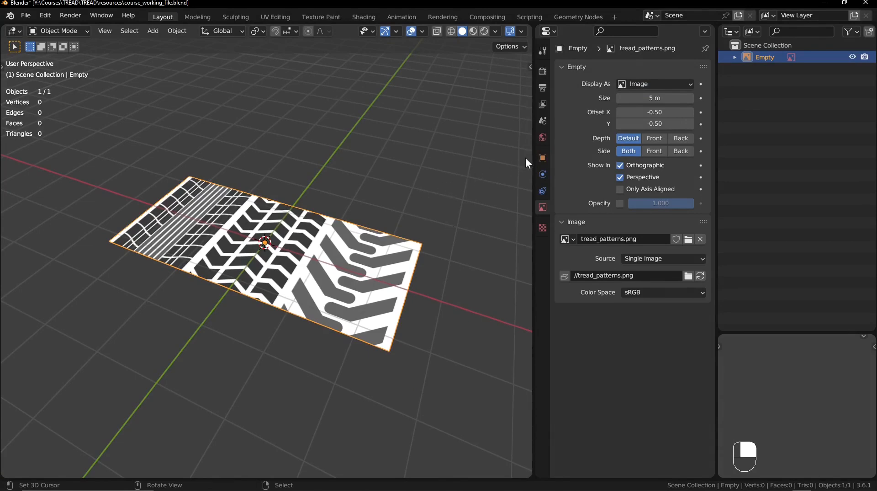
click(543, 157)
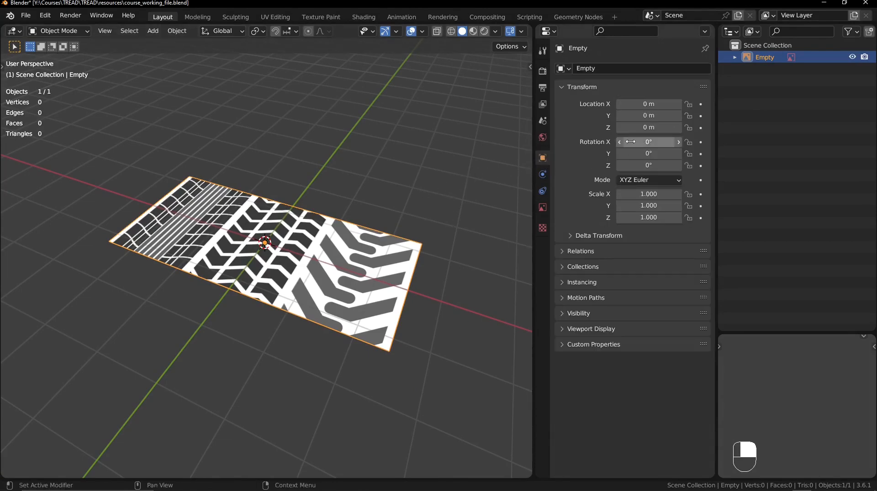
ctrl+drag(631, 141, 667, 141)
middle_drag(370, 279, 344, 257)
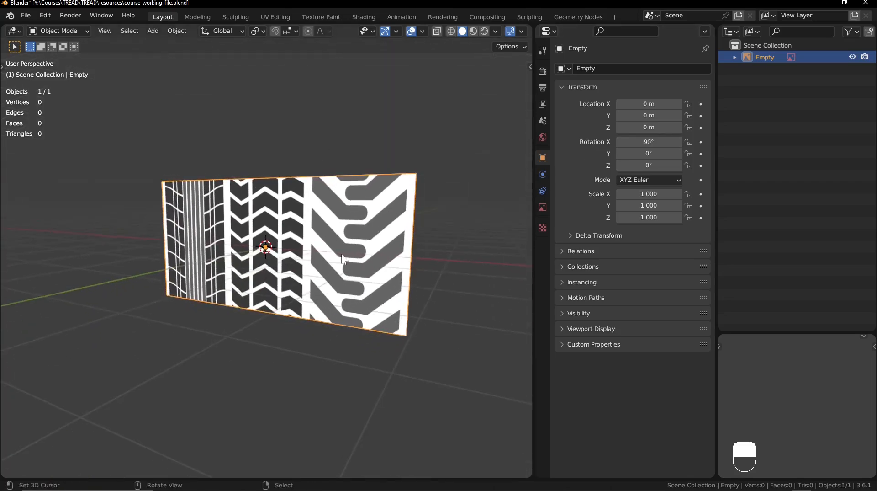
- Move the reference image back along the Y axis to 6 m, snapping to whole increments
middle_drag(348, 201, 340, 250)
key(g)
key(y)
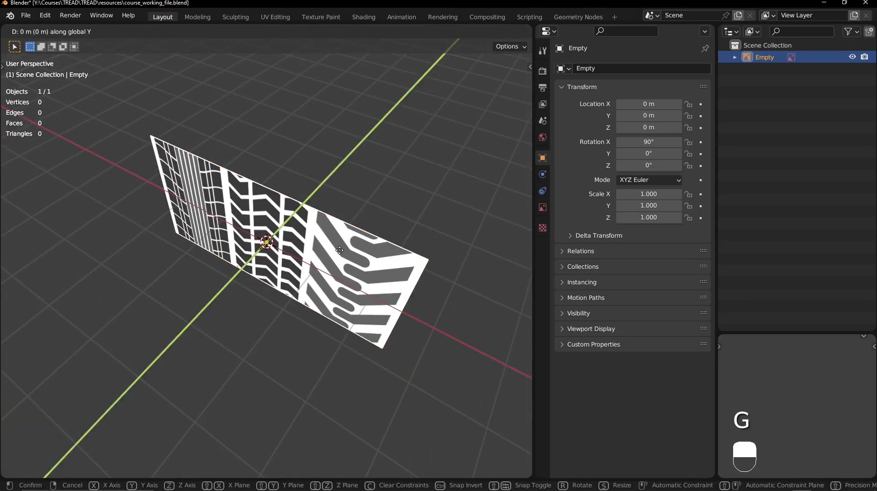
key(ctrl)
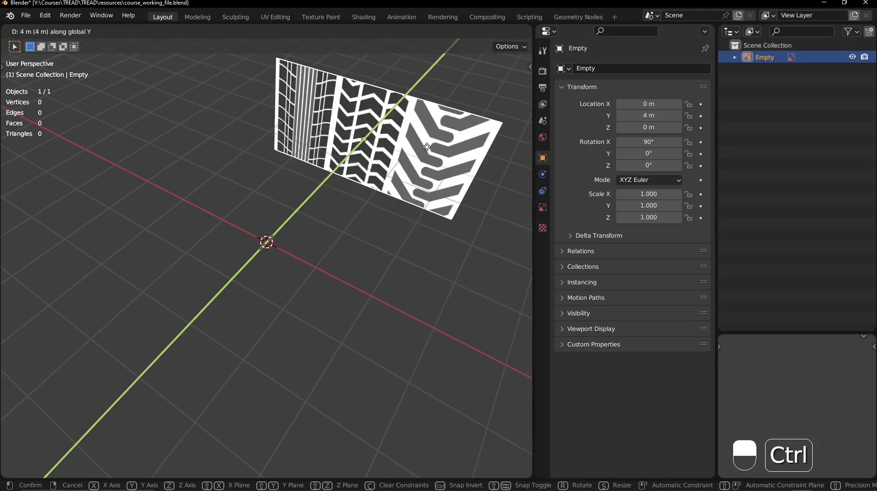
click(450, 115)
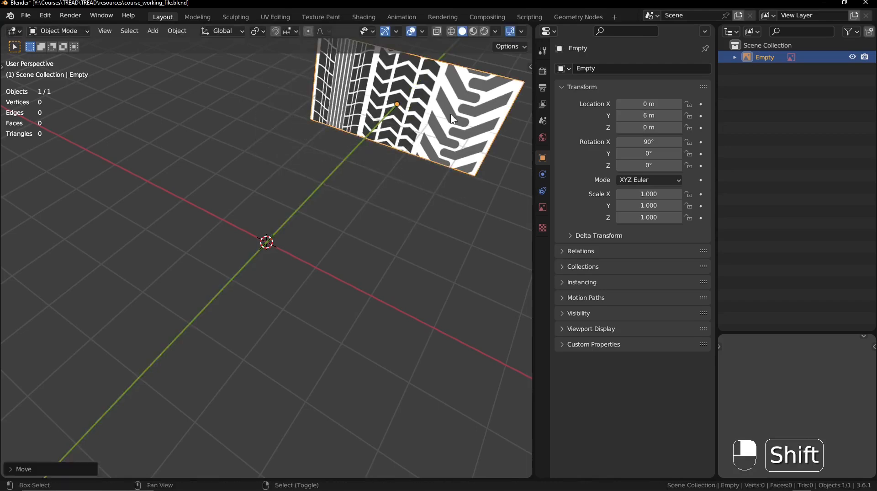
shift+middle_drag(451, 115, 444, 142)
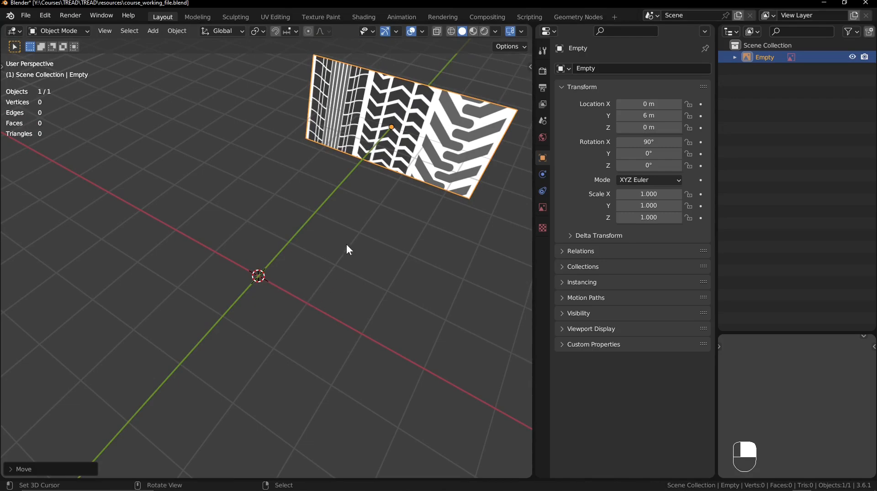
- In front view, enable opacity for the reference image and set it to 0.7
key(KP_1)
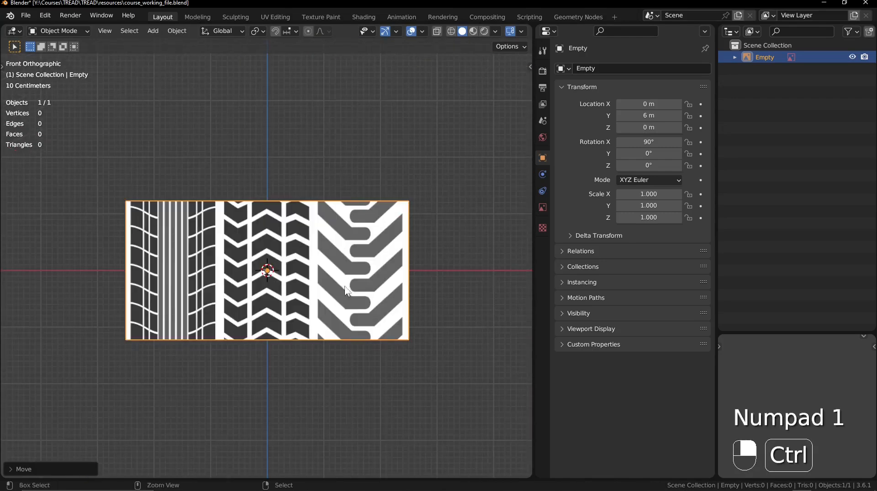
ctrl+middle_drag(350, 290, 365, 272)
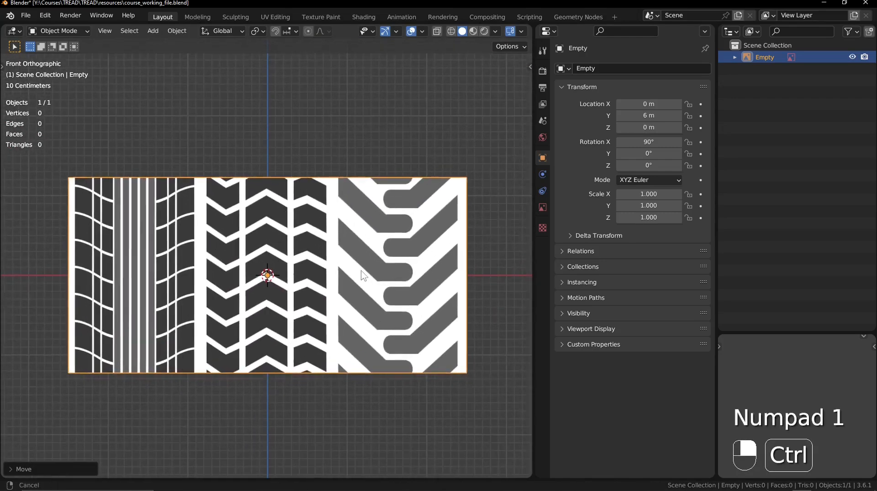
click(546, 205)
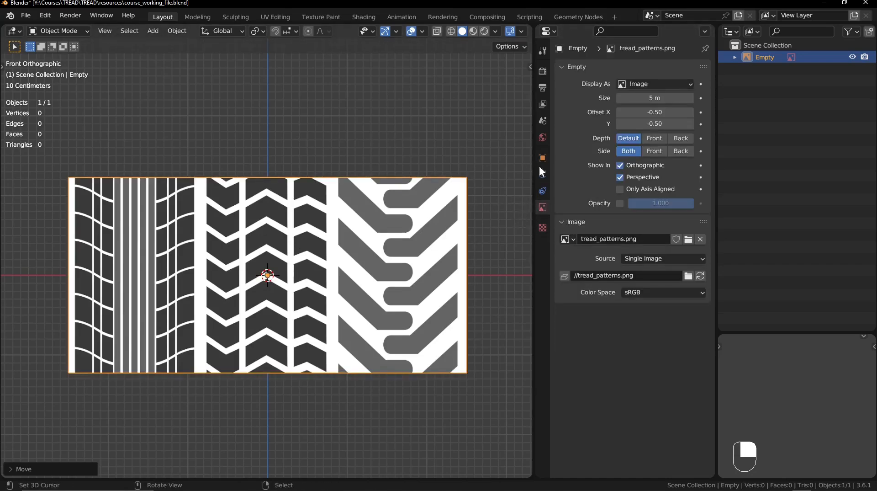
click(621, 202)
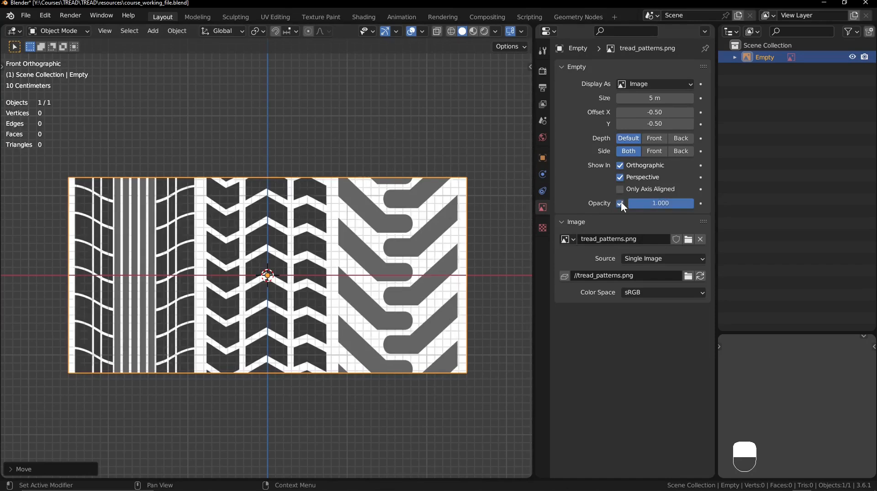
click(652, 204)
text(.7)
key(Return)
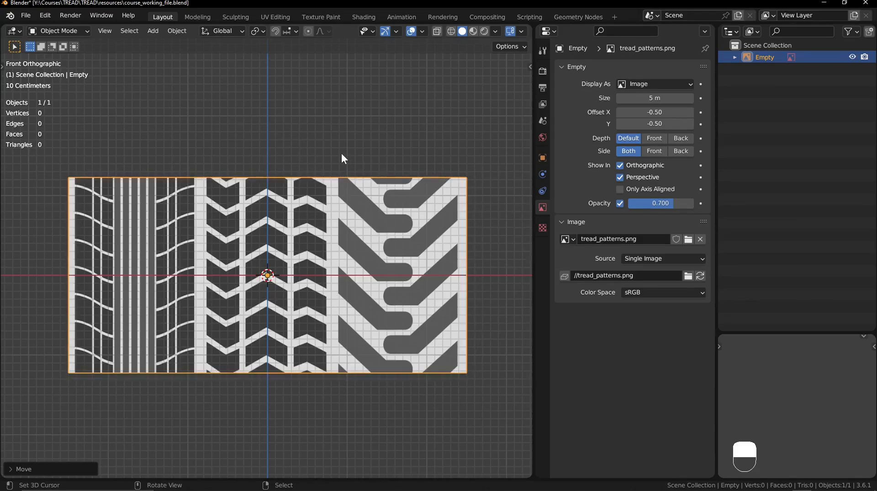
key(s)
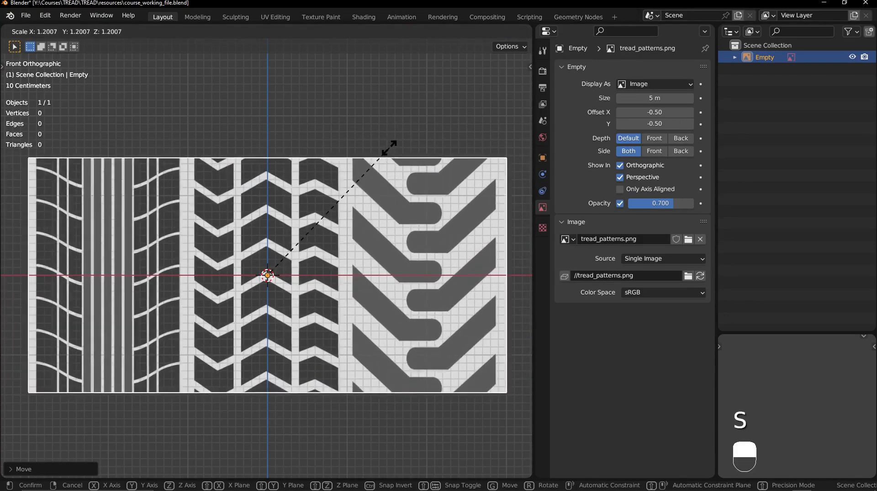
shift+right_click(421, 131)
shift+middle_drag(380, 134, 395, 144)
- Annotate a bracket above the image spanning about 1 m to each side of the vertical axis, with a line at its centre
key(t)
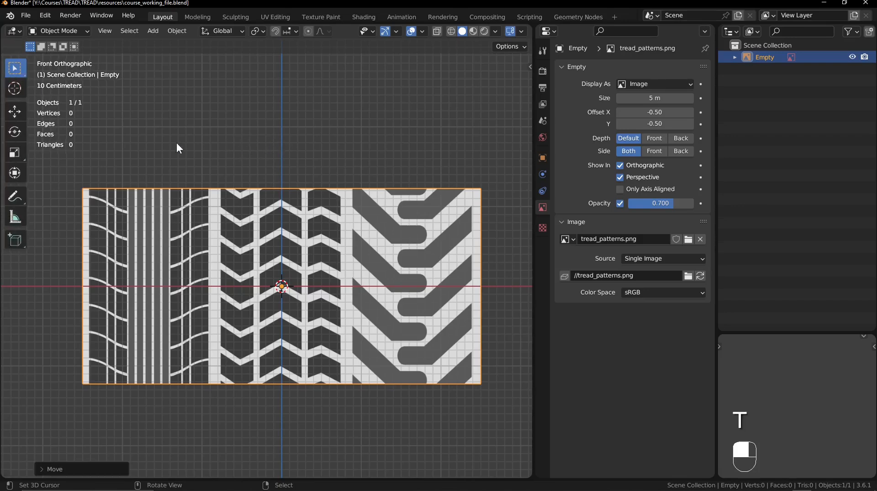
click(27, 196)
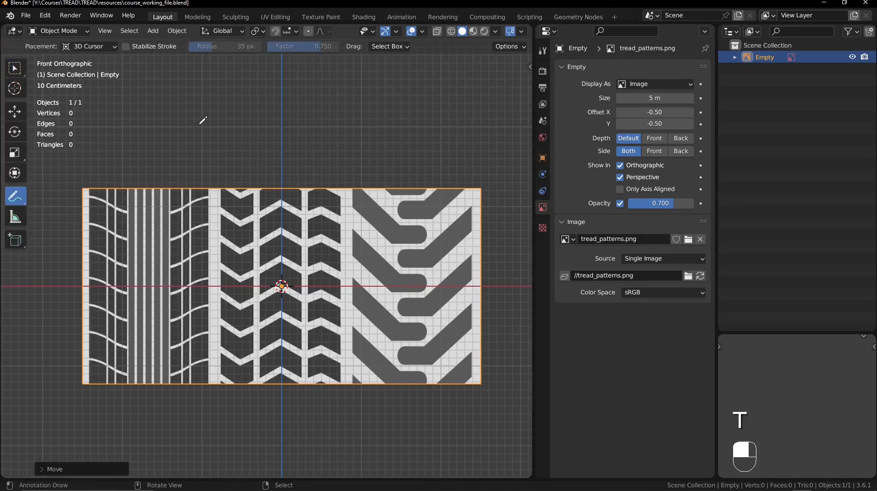
drag(199, 124, 202, 193)
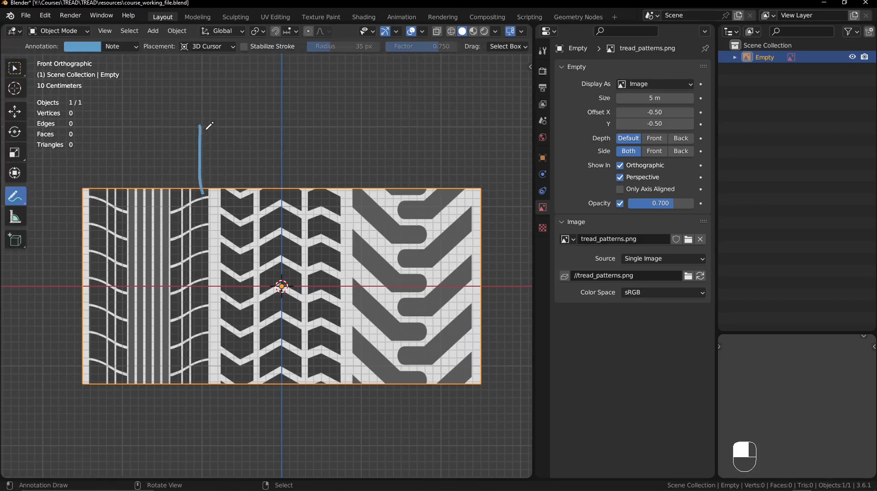
mouse_move(204, 128)
mouse_down()
mouse_move(274, 126)
mouse_move(282, 187)
mouse_up()
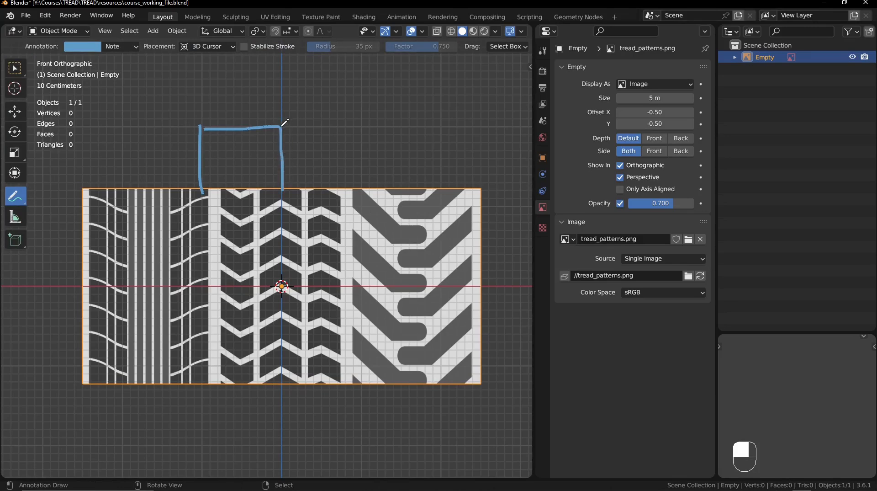
mouse_move(280, 124)
mouse_down()
mouse_move(361, 124)
mouse_move(361, 190)
mouse_up()
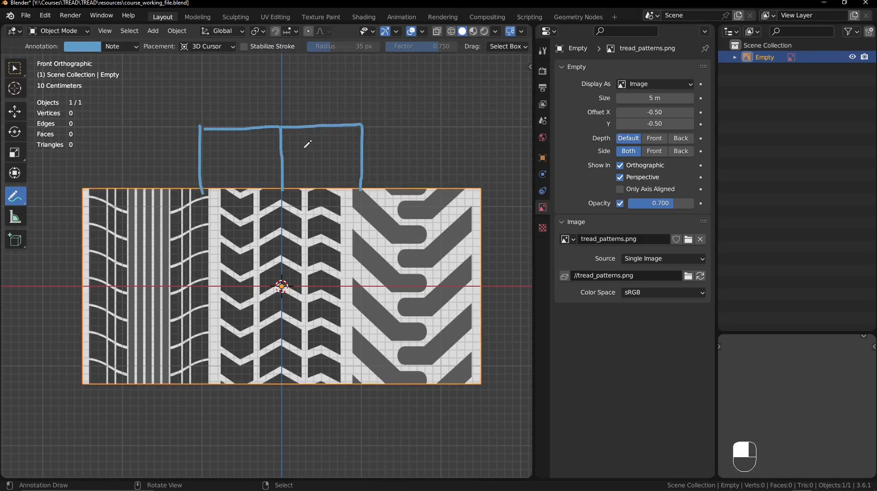
- Scale the reference image up about 1.3 times and adjust it along X so the middle tread pattern fits the annotated bracket
click(21, 72)
key(s)
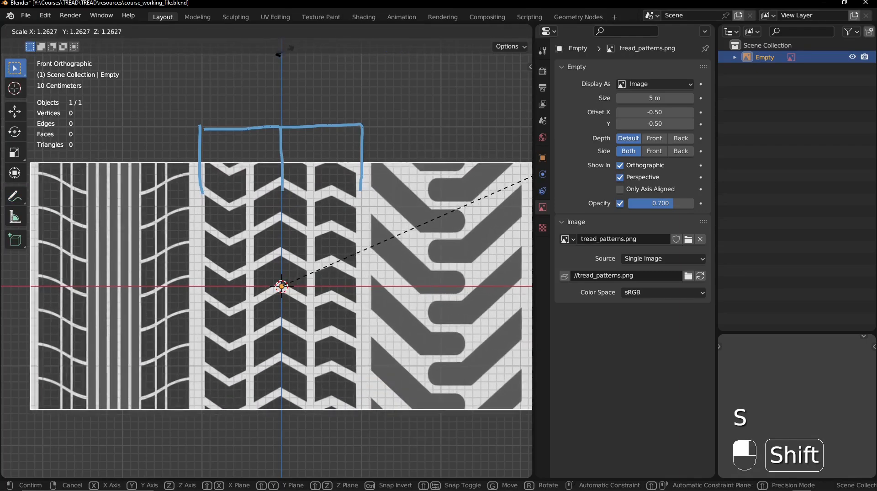
click(325, 457)
key(g)
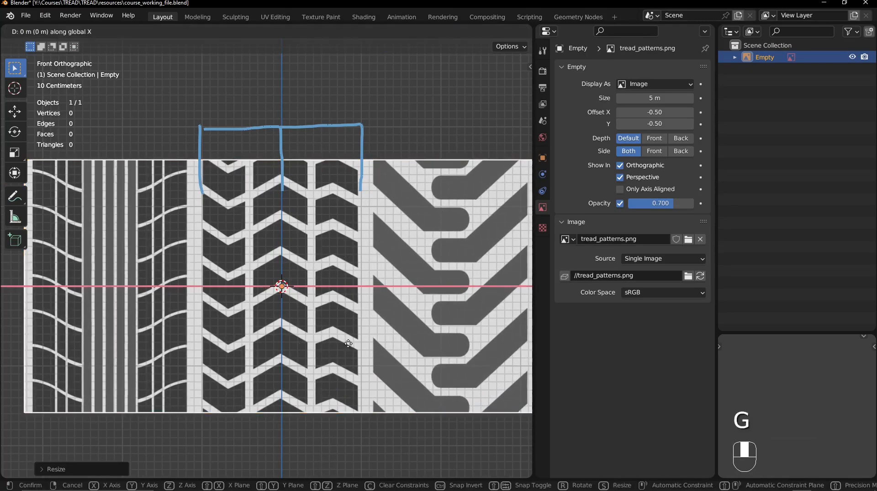
key(x)
click(366, 342)
key(s)
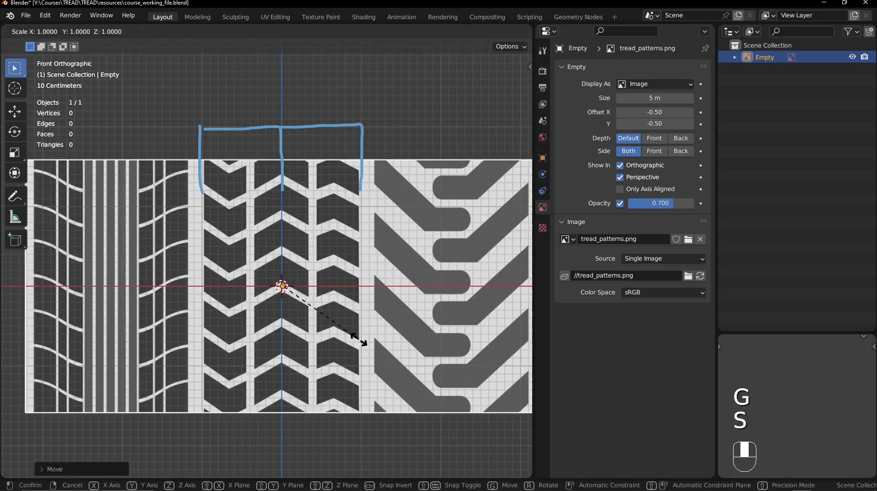
click(383, 348)
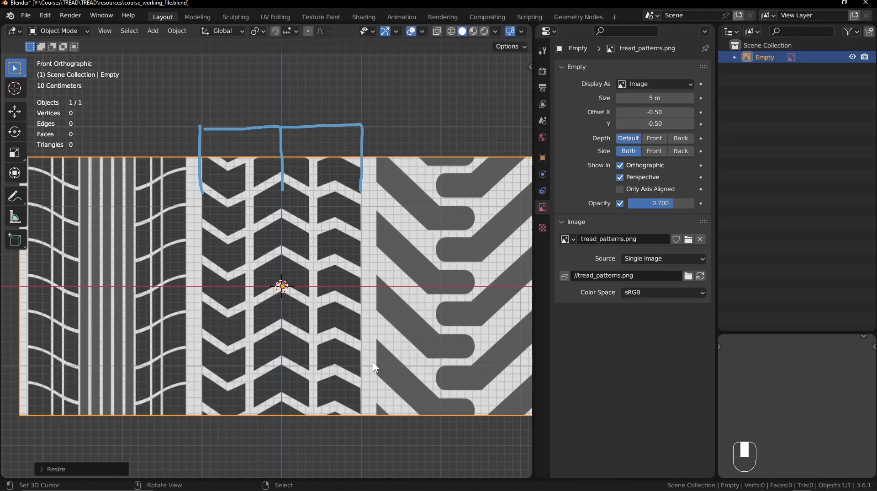
key(t)
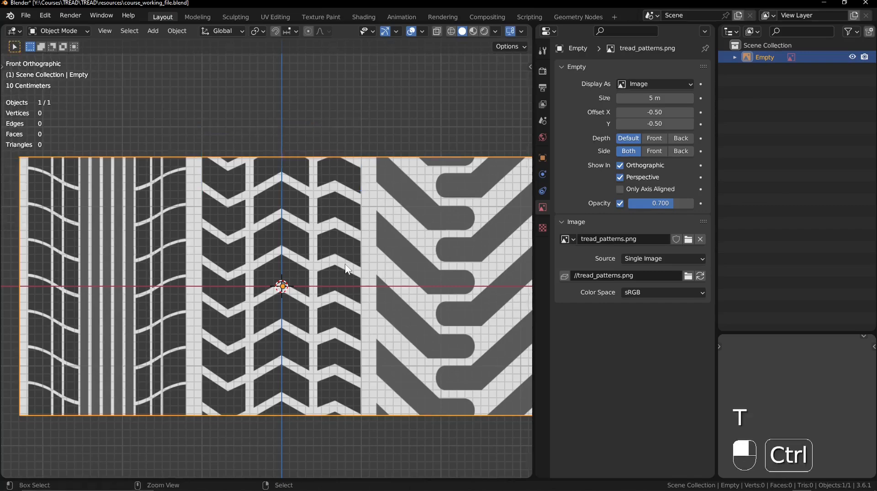
- Create a new collection directly under the Scene Collection and name it Ref
mouse_move(347, 269)
middle_down()
mouse_move(343, 336)
mouse_move(310, 359)
mouse_move(323, 294)
mouse_move(257, 343)
middle_up()
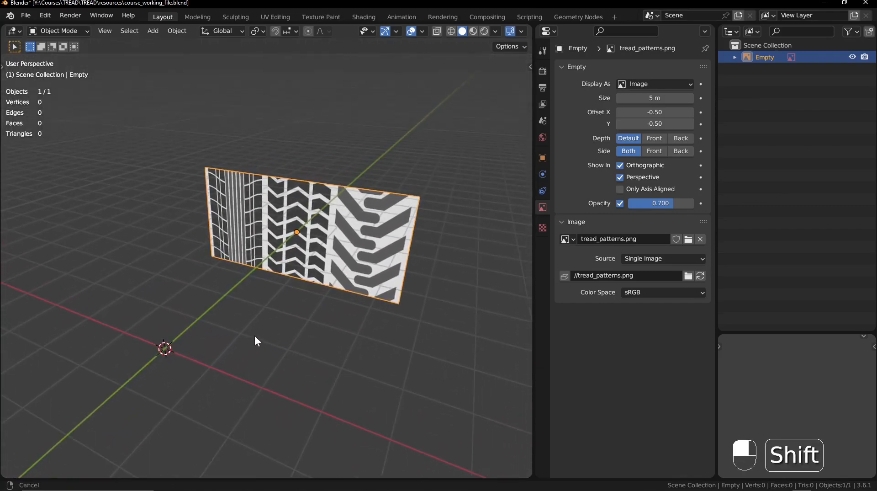
click(789, 45)
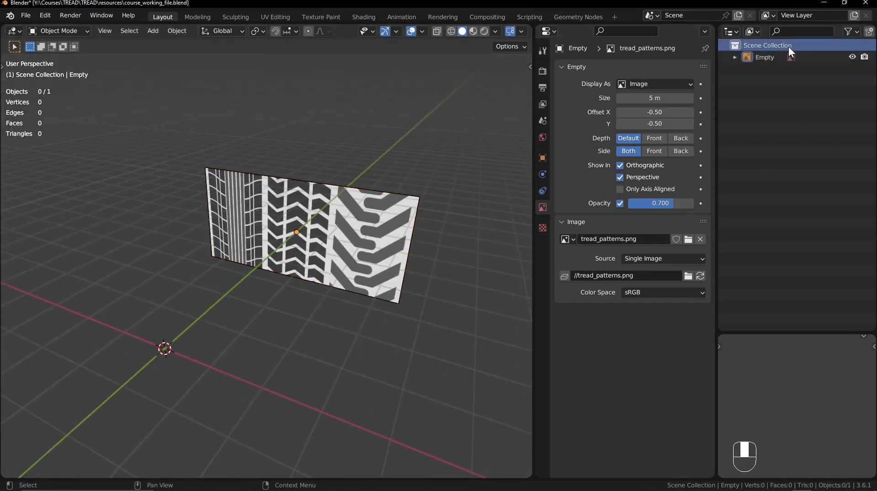
click(871, 32)
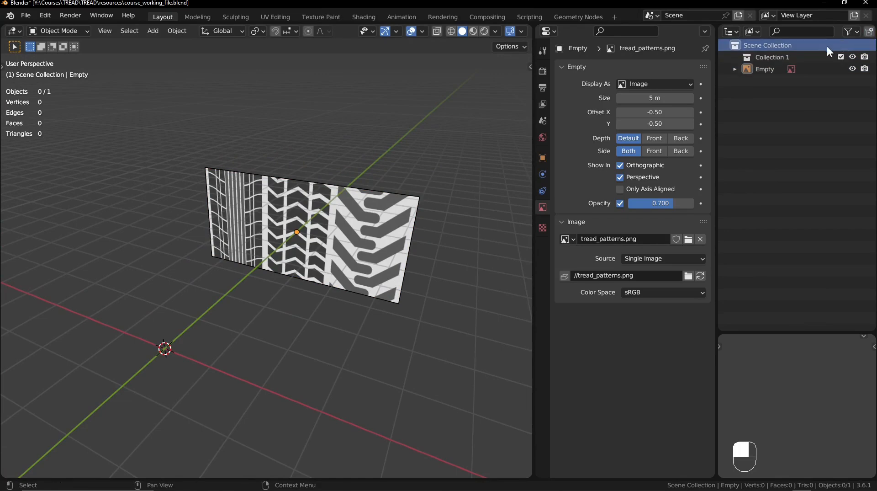
click(769, 56)
double_click(769, 56)
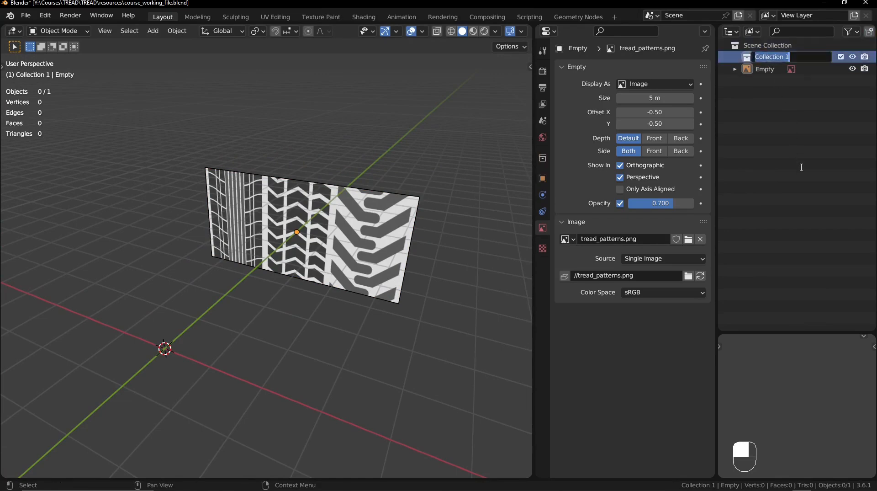
text(Ref)
key(Return)
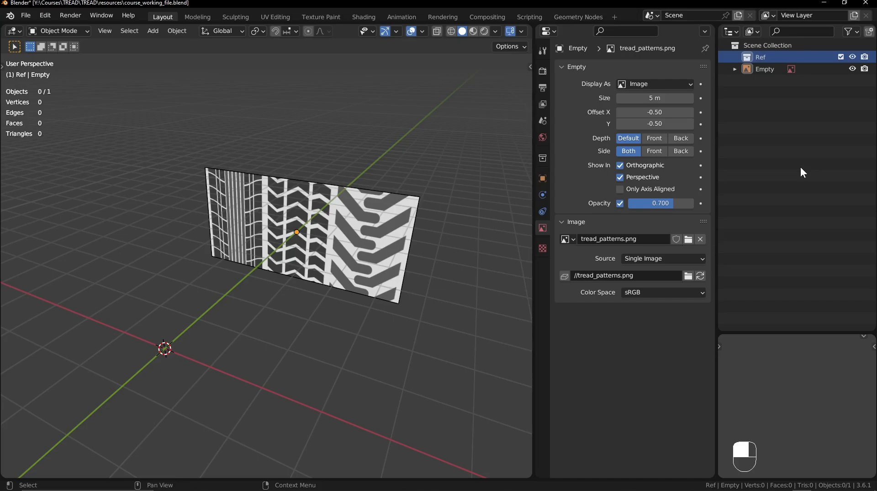
- Move the reference image Empty into the Ref collection and create a separate collection named High Poly
drag(771, 70, 786, 56)
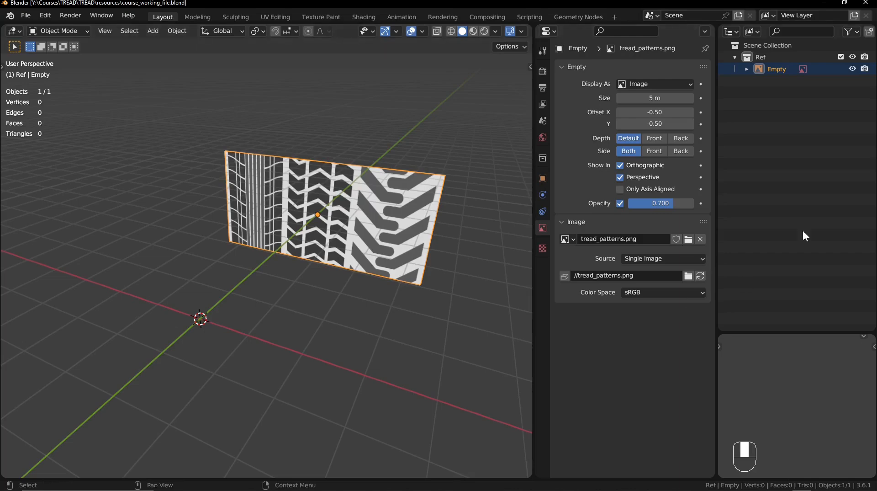
click(868, 32)
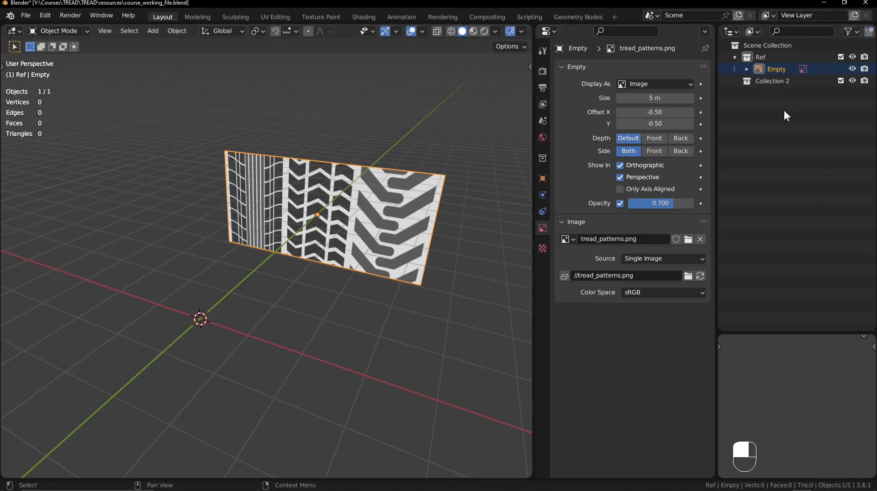
double_click(784, 81)
text(High Poly)
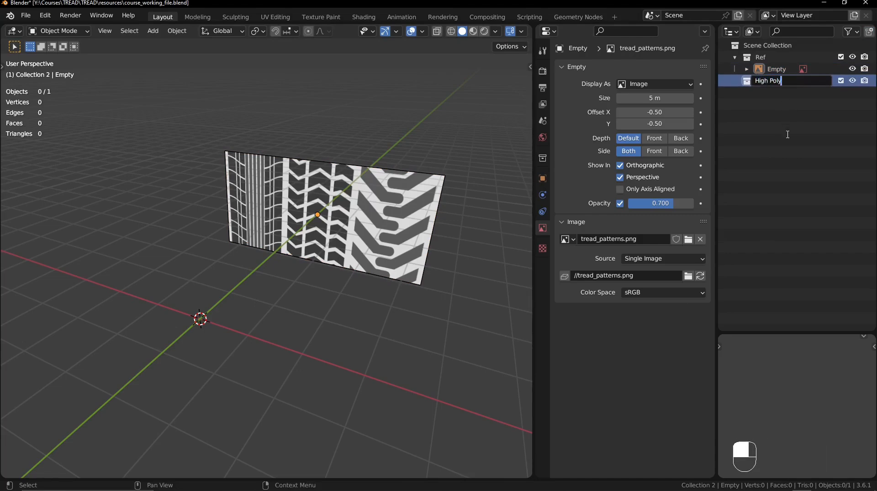
key(Return)
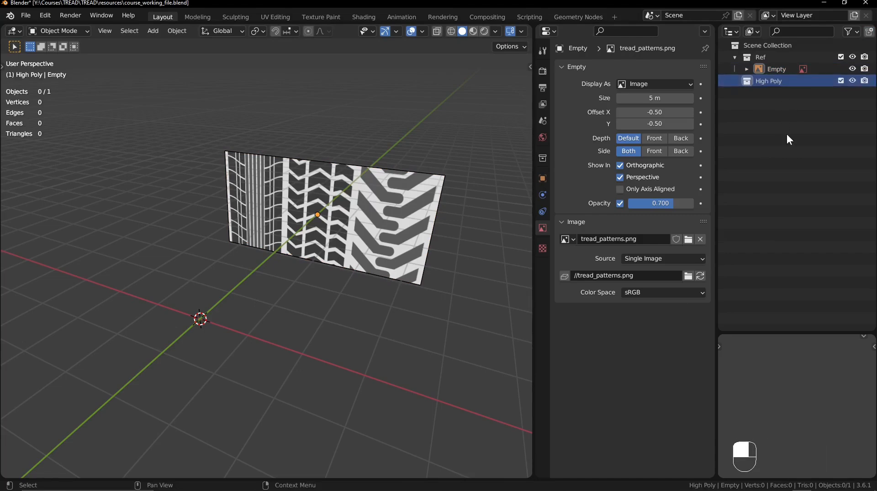
- Give the High Poly collection a yellow colour tag and save the file, leaving the Ref collection collapsed
right_click(794, 80)
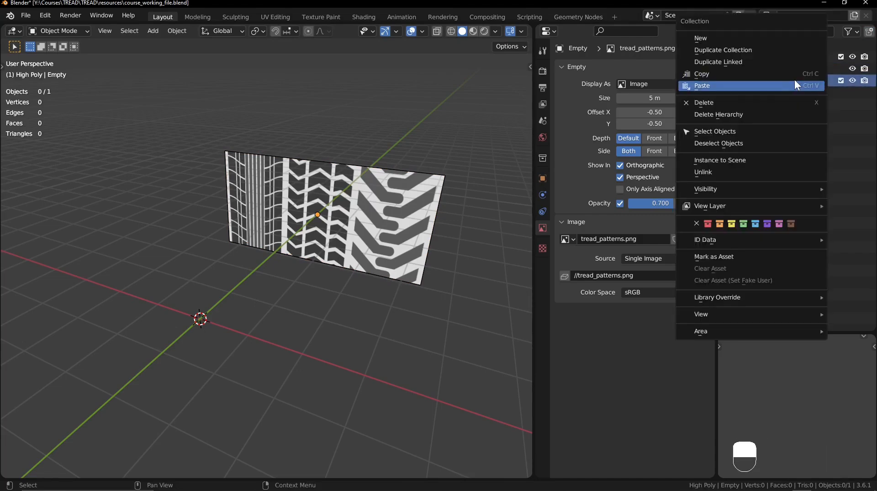
click(733, 223)
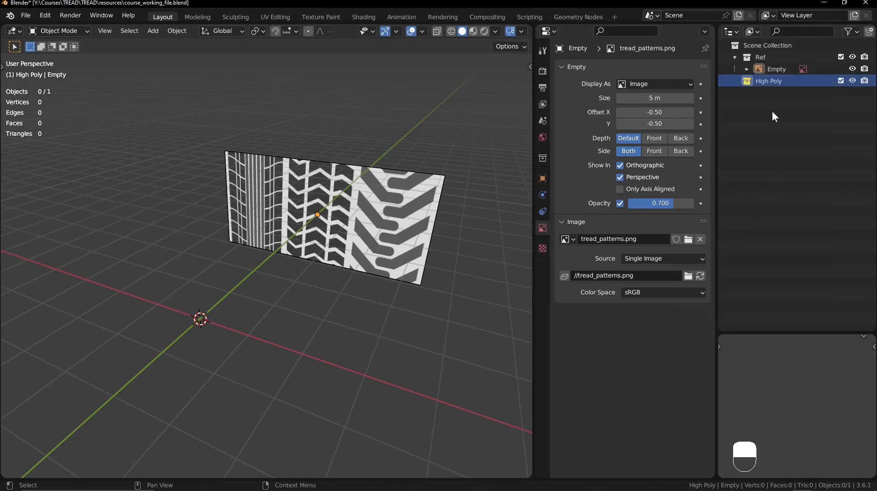
key(alt+a)
key(ctrl+s)
click(736, 58)
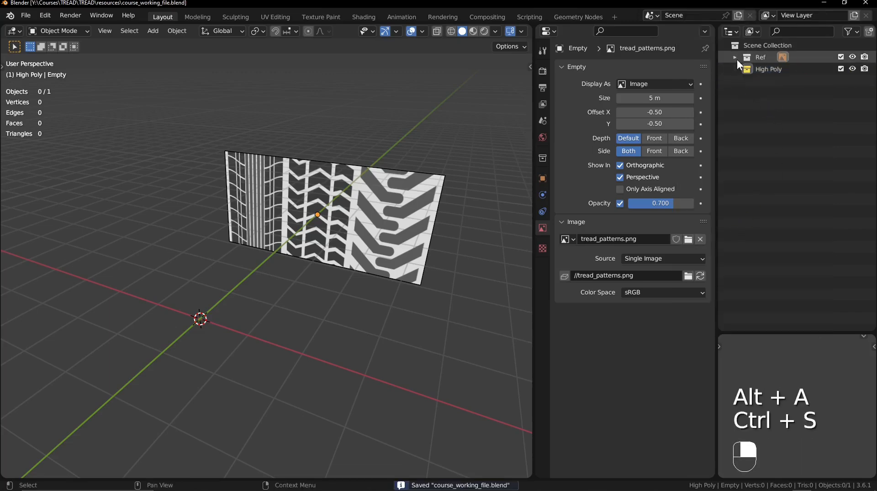
- Snap the 3D cursor to the world origin
shift+middle_drag(207, 270, 248, 219)
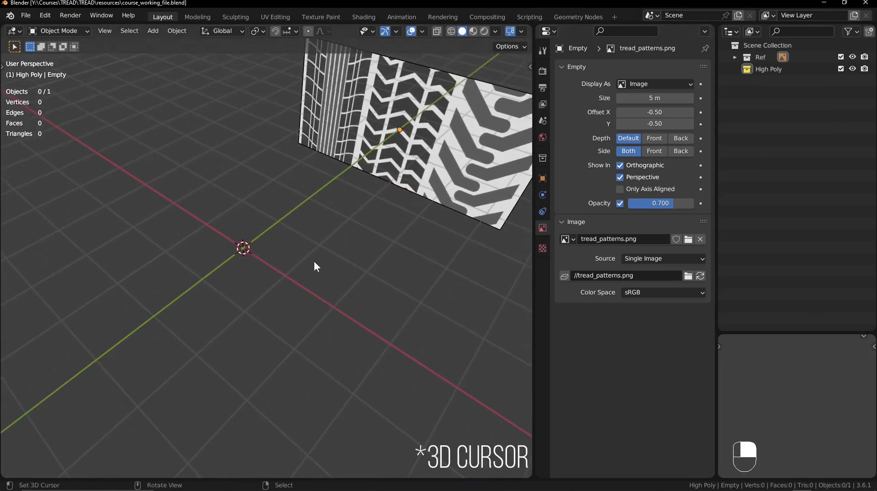
key(shift+s)
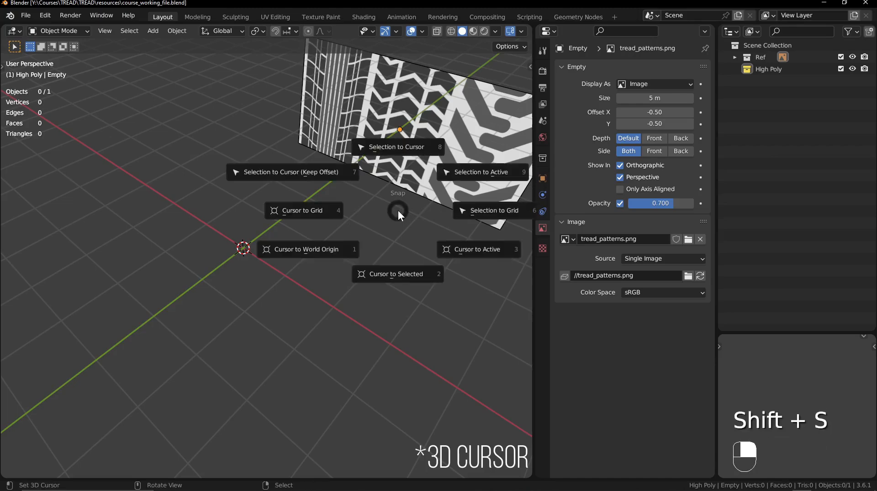
click(330, 251)
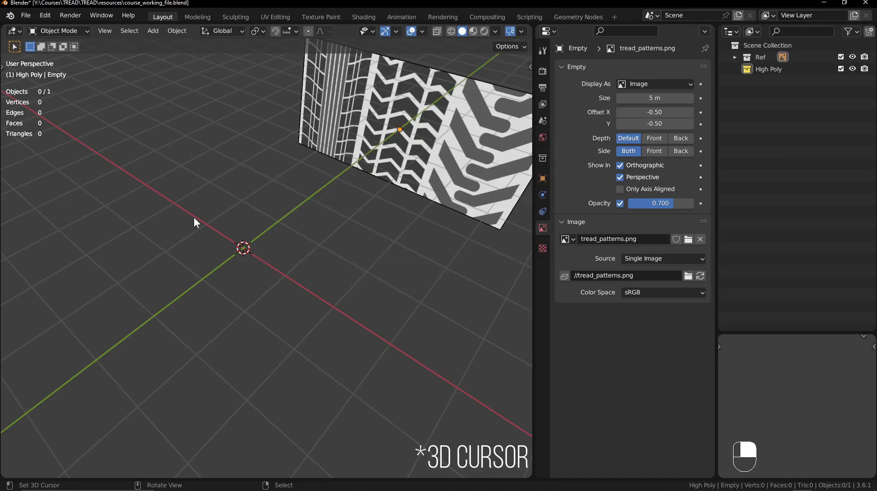
- Make High Poly the active collection and add a mesh plane at the world origin
click(805, 70)
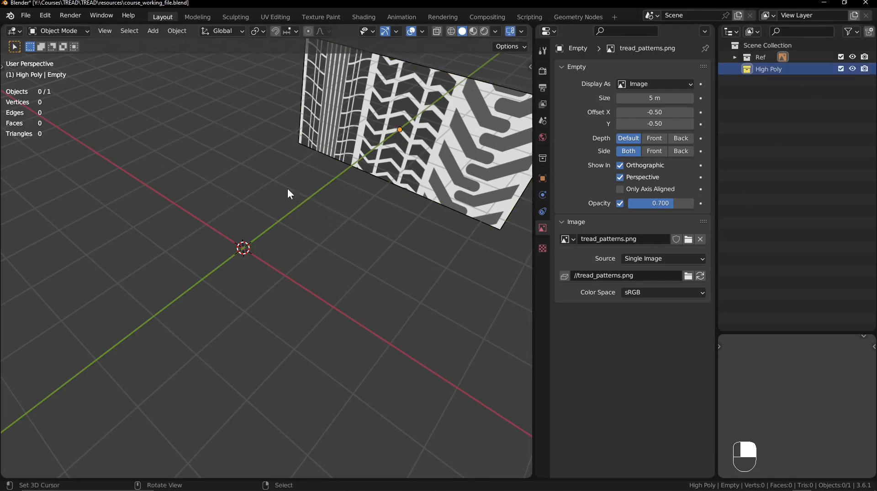
key(shift+a)
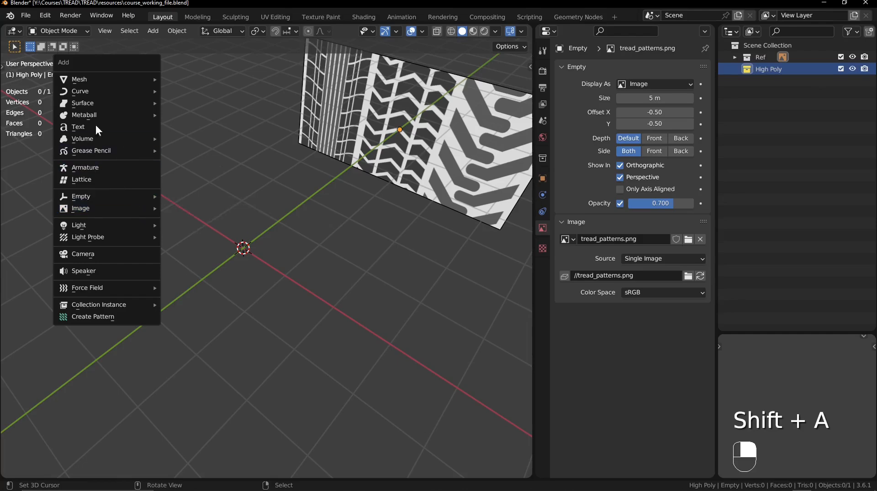
mouse_move(90, 80)
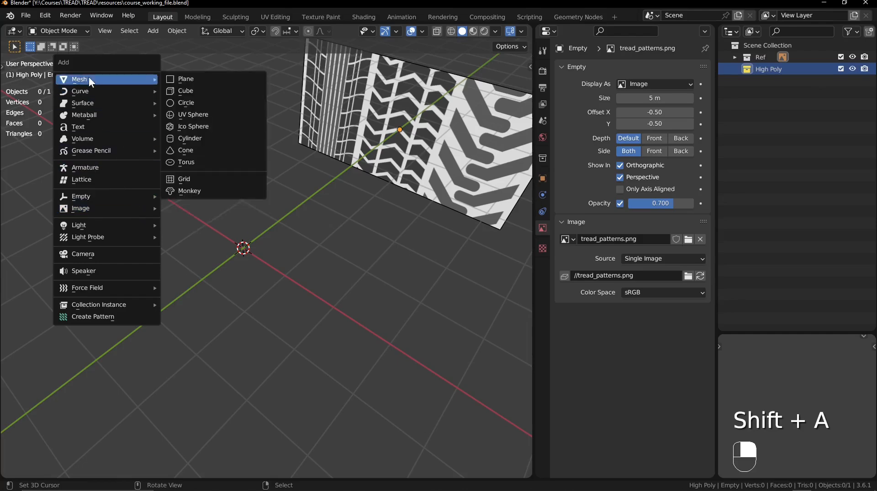
click(214, 82)
ctrl+middle_drag(243, 255, 273, 231)
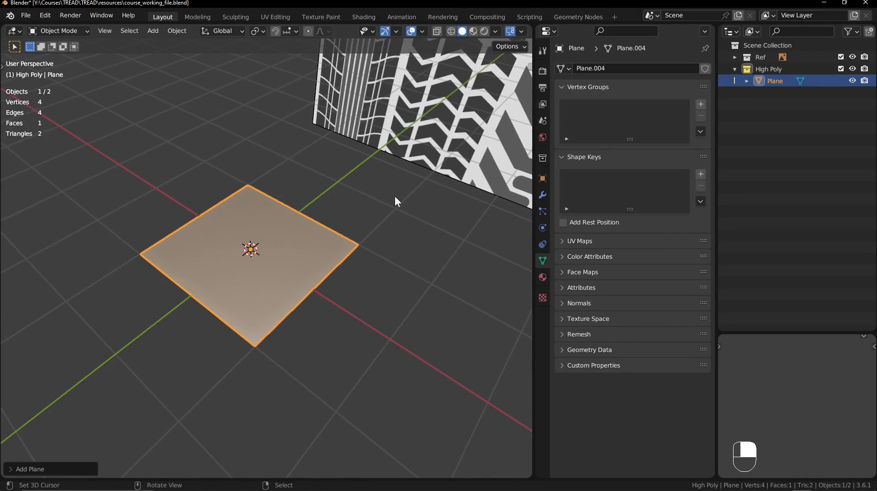
- In Edit Mode, merge all of the plane's vertices at the center into a single vertex
key(Tab)
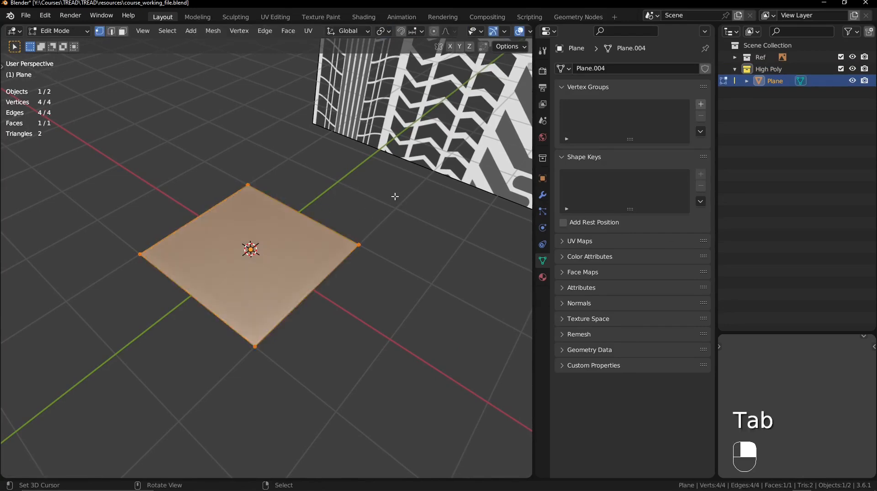
key(m)
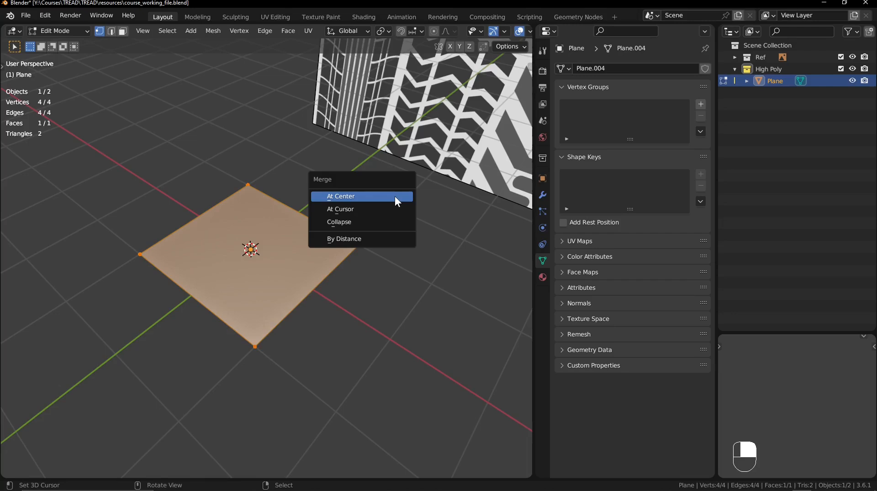
click(394, 195)
key(g)
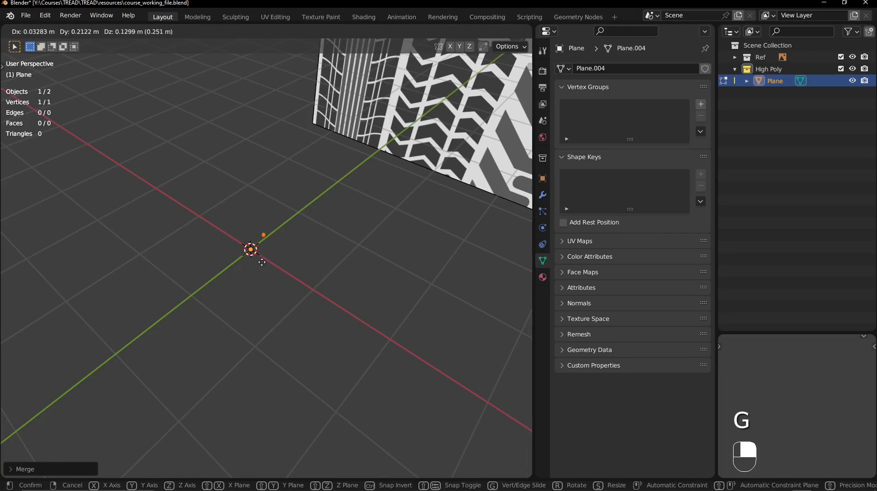
right_click(276, 273)
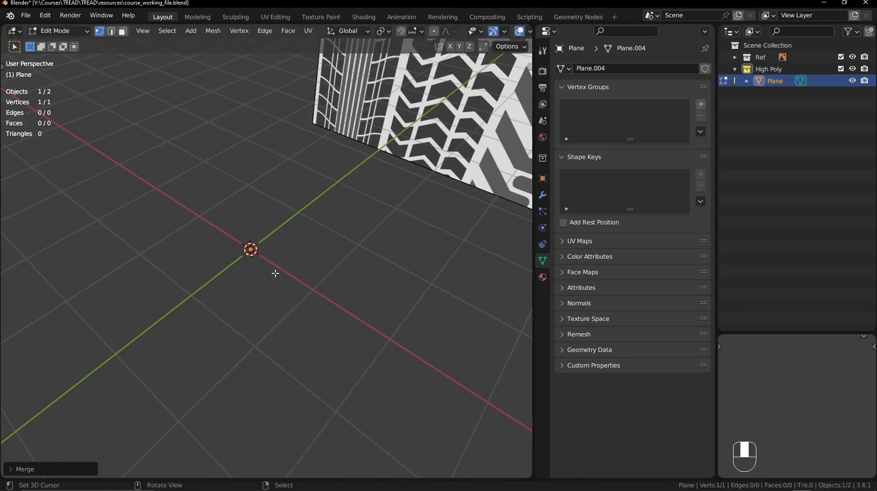
- In front view, move the vertex up along Z about 0.4 m to the upper tip of the central tread block
key(KP_1)
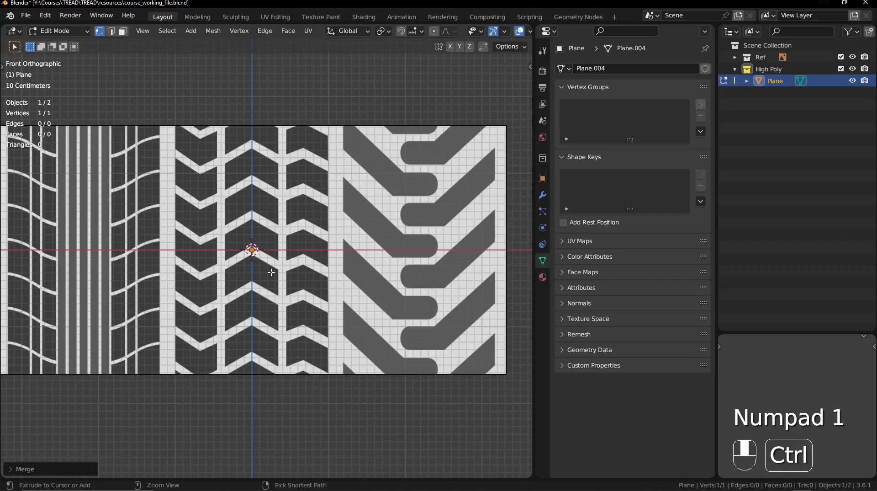
ctrl+middle_drag(274, 273, 297, 235)
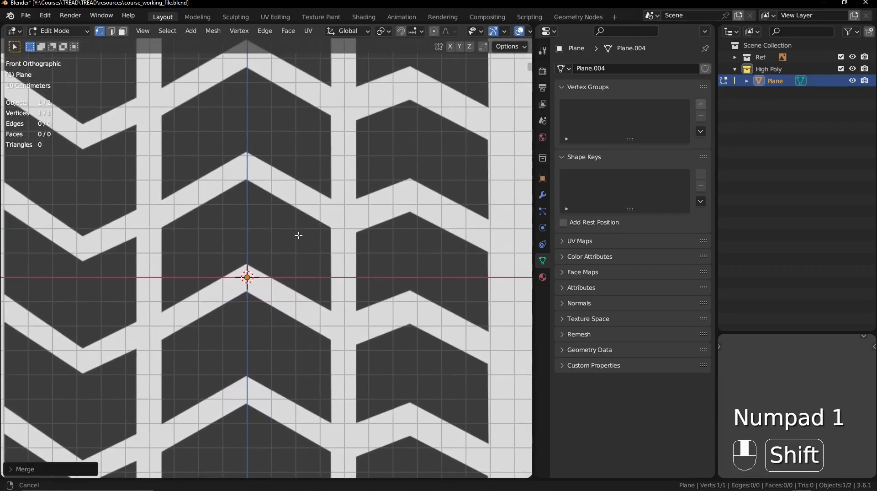
key(g)
key(shift)
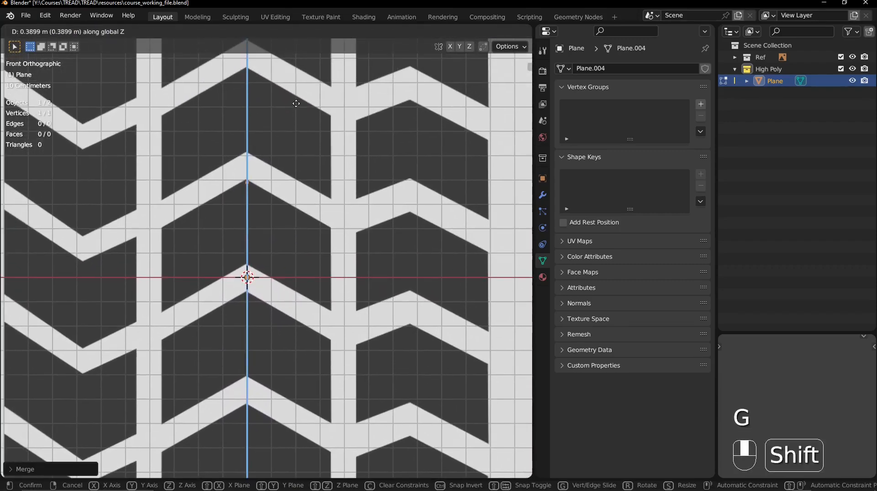
click(297, 73)
shift+middle_drag(278, 235, 305, 220)
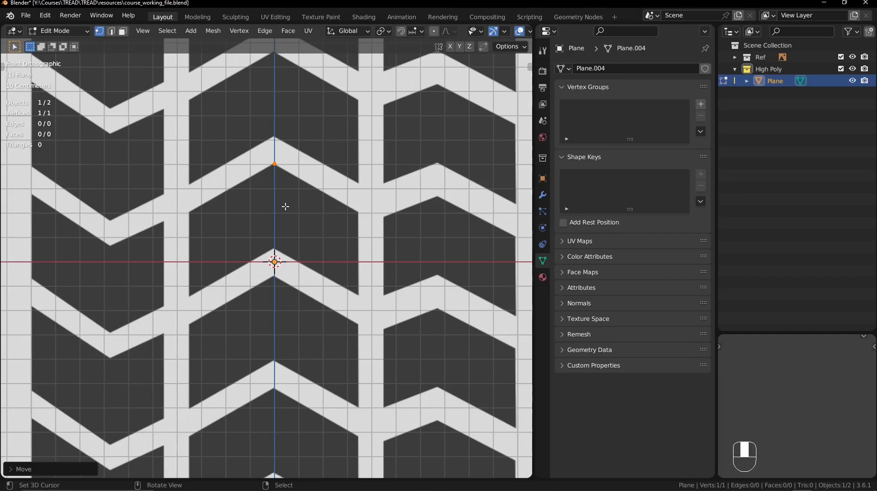
- Annotate an outline around one repeating row of the middle tread pattern, with arrows pointing up and down from it
key(t)
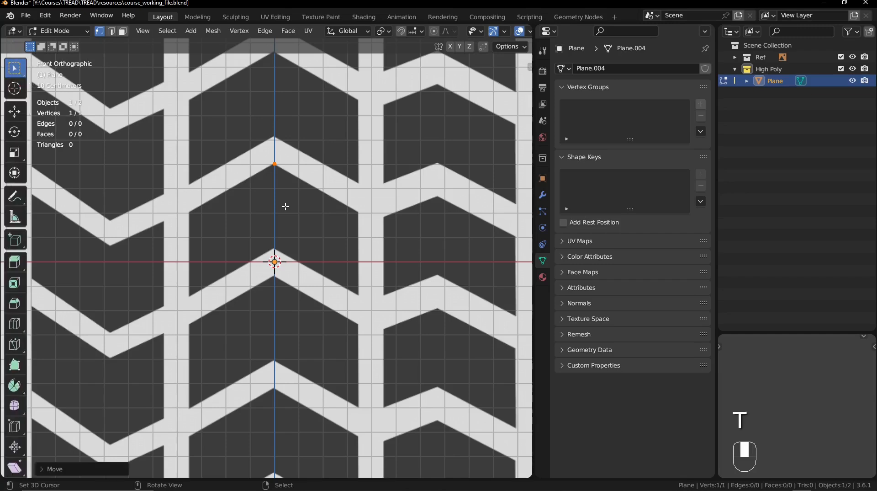
click(17, 197)
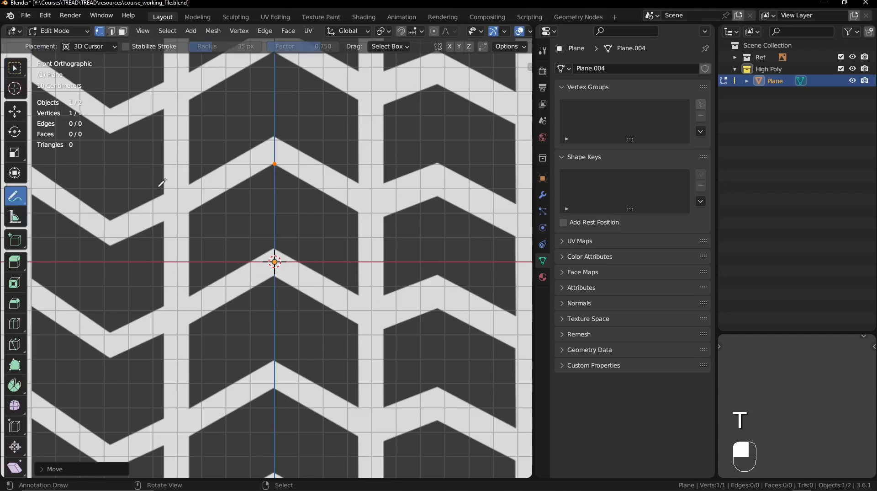
key(t)
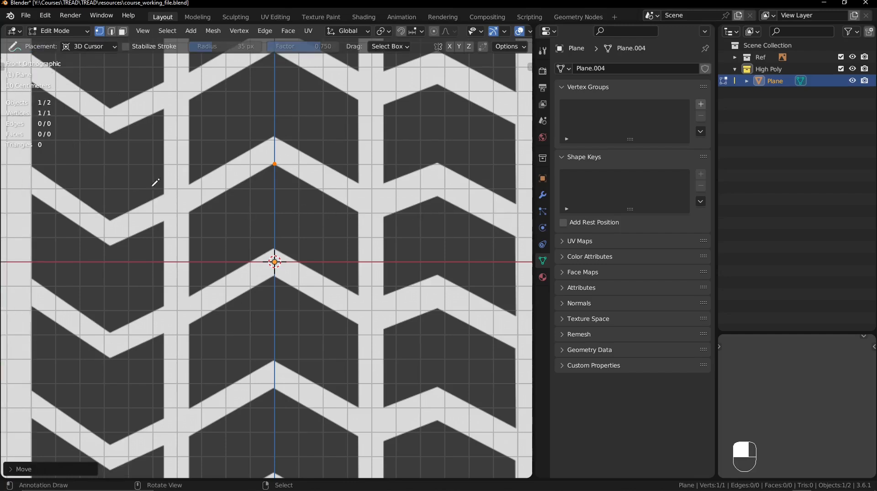
mouse_move(15, 170)
mouse_down()
mouse_move(121, 231)
mouse_move(277, 152)
mouse_move(379, 197)
mouse_move(432, 179)
mouse_move(520, 222)
mouse_move(518, 327)
mouse_move(444, 296)
mouse_move(343, 300)
mouse_move(270, 261)
mouse_move(129, 332)
mouse_move(68, 315)
mouse_move(5, 265)
mouse_move(21, 173)
mouse_up()
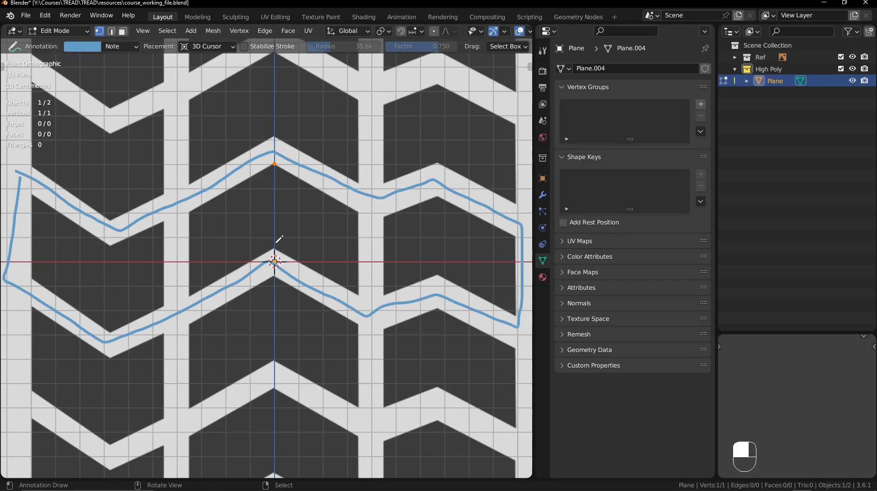
mouse_move(227, 168)
mouse_down()
mouse_move(247, 66)
mouse_move(250, 111)
mouse_up()
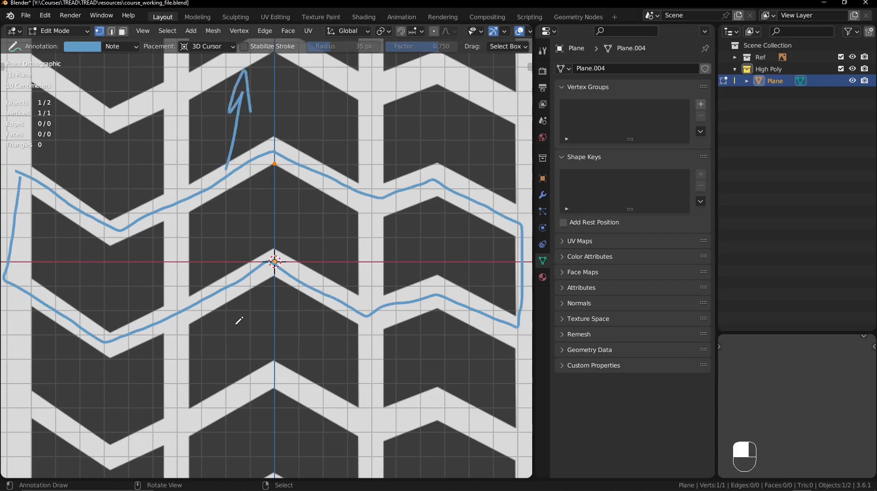
mouse_move(228, 319)
mouse_down()
mouse_move(236, 371)
mouse_move(226, 354)
mouse_move(255, 332)
mouse_up()
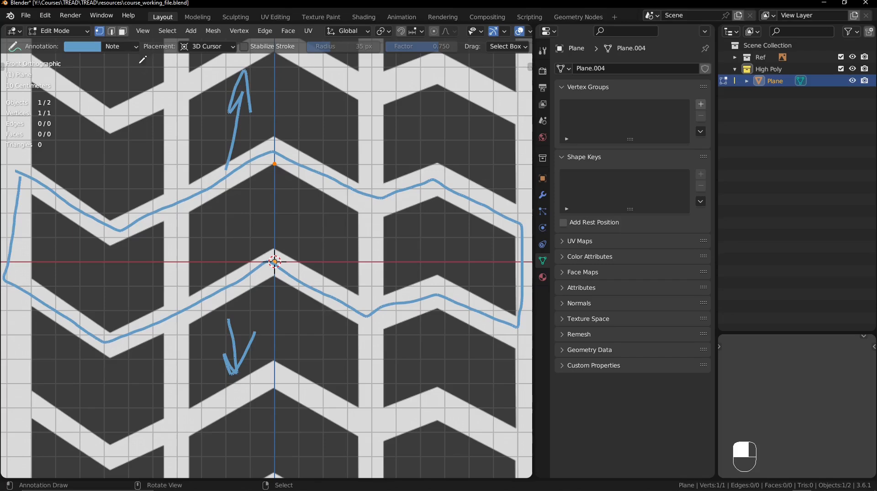
- Remove the annotations from the tread pattern and return to the select tool
click(131, 44)
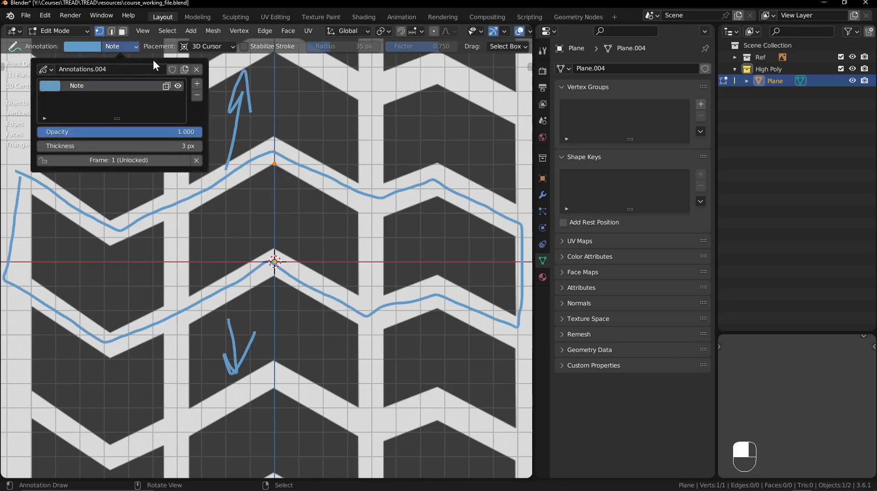
click(196, 70)
key(t)
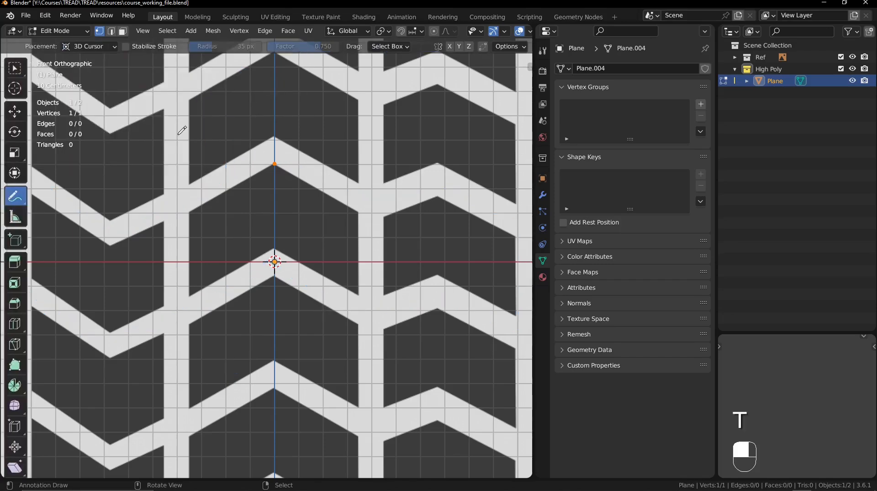
click(15, 68)
key(t)
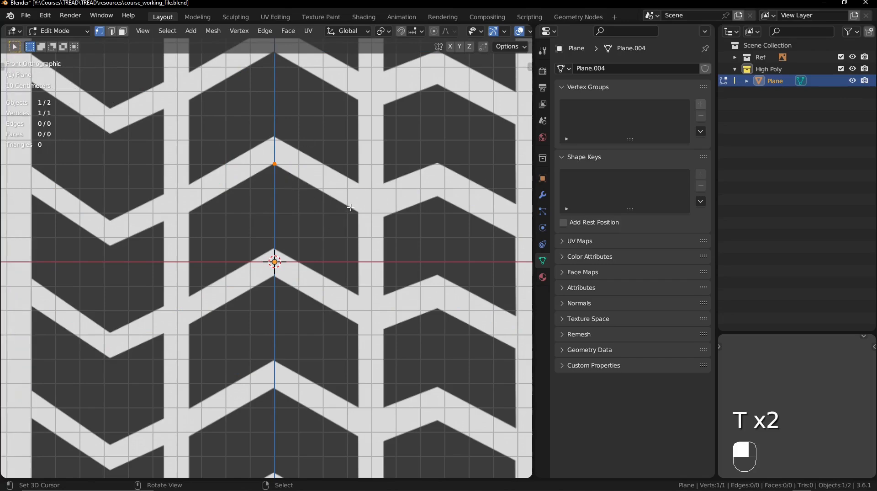
- Extrude the vertex straight down along Z to the peak of the block's lower edge, just above the origin
ctrl+middle_drag(351, 207, 320, 173)
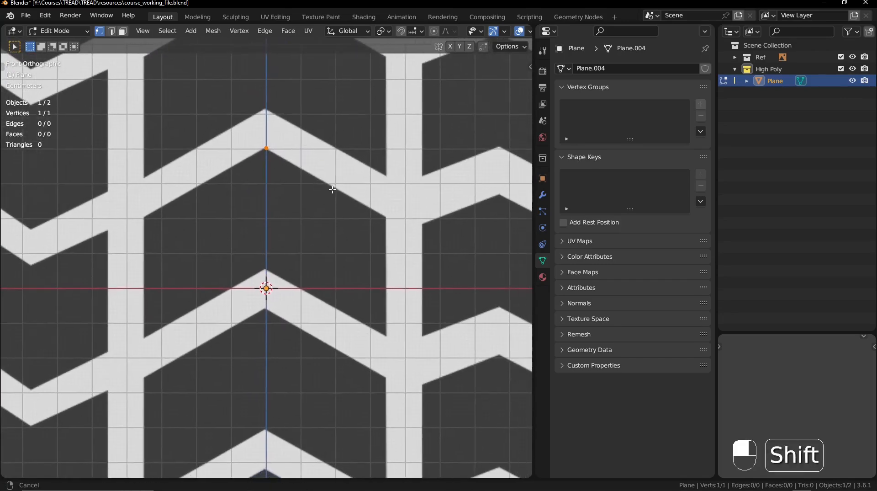
key(e)
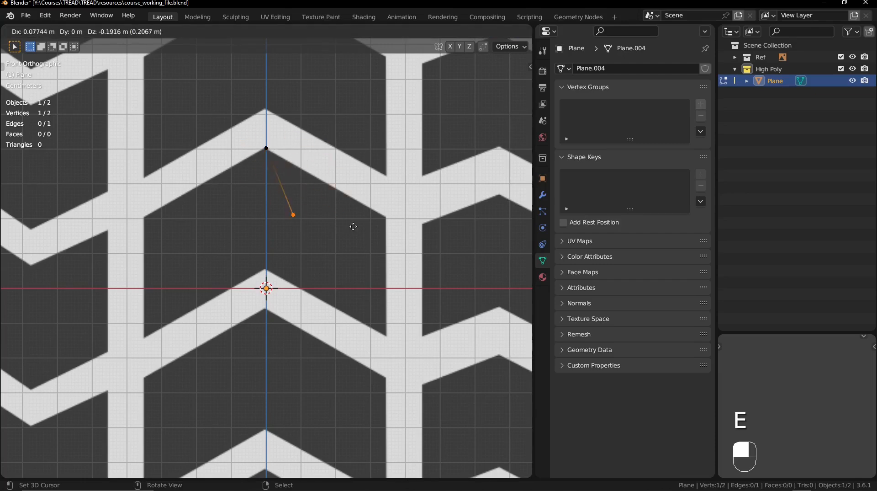
key(z)
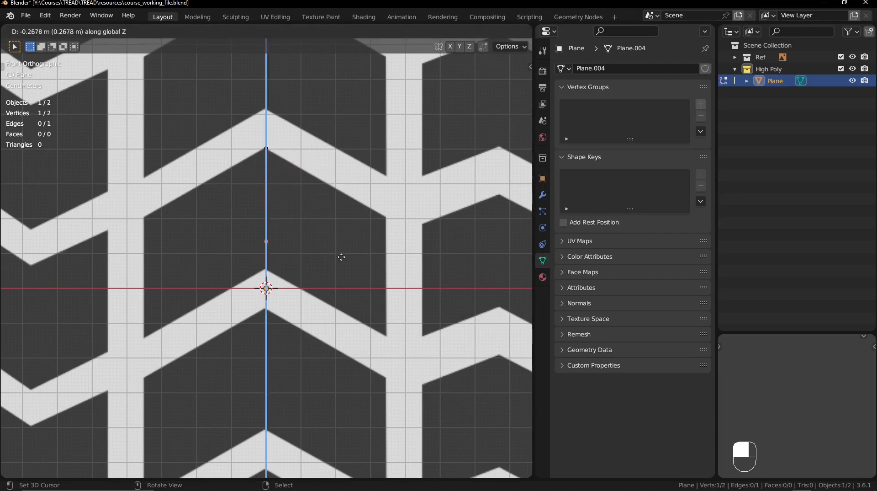
shift+click(357, 364)
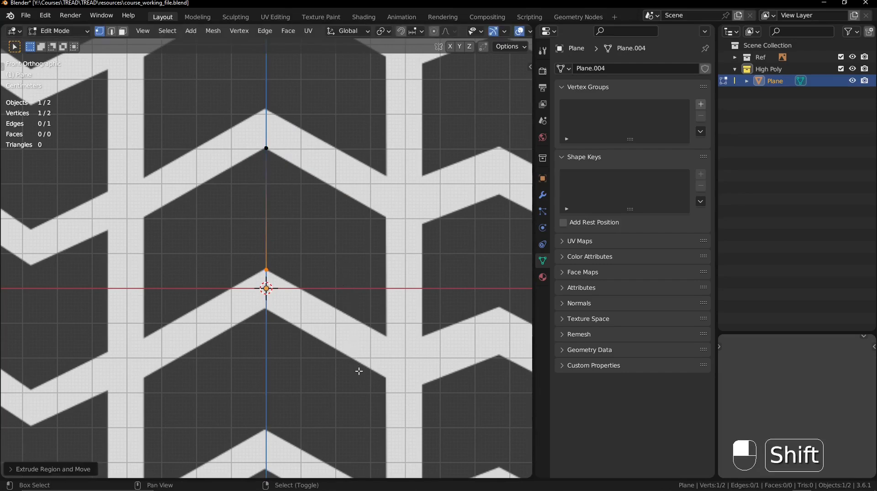
- Select the vertical centre edge and extrude it about 0.34 m right and 0.2 m down to the central block's right side
drag(335, 115, 231, 283)
key(e)
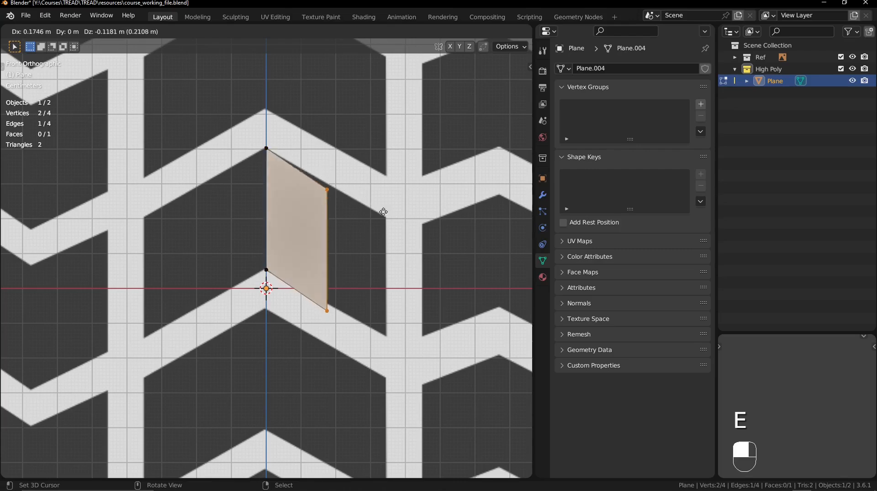
shift+click(406, 207)
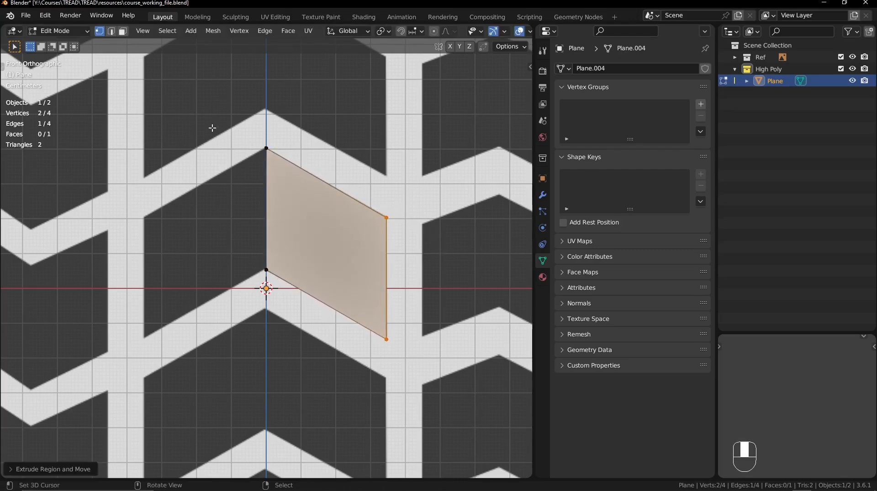
- Extrude the centre edge about 0.36 m left and 0.2 m down to the central block's left side, and clear the selection
drag(211, 124, 282, 277)
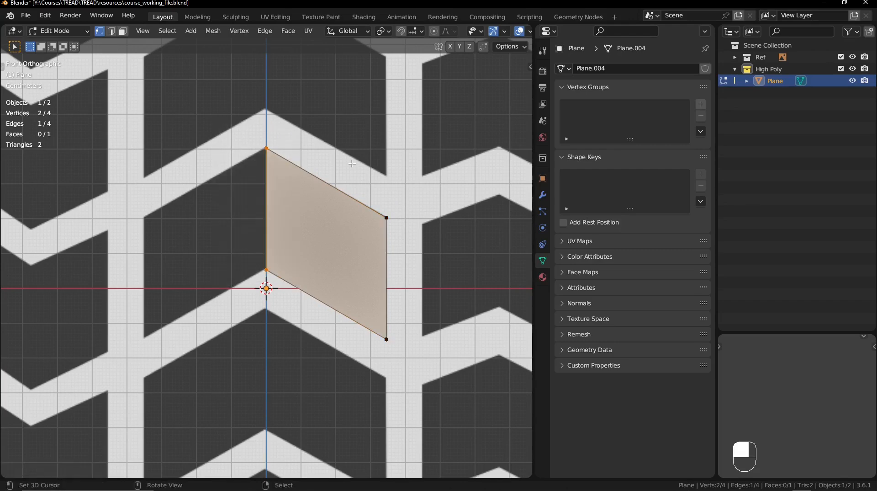
key(e)
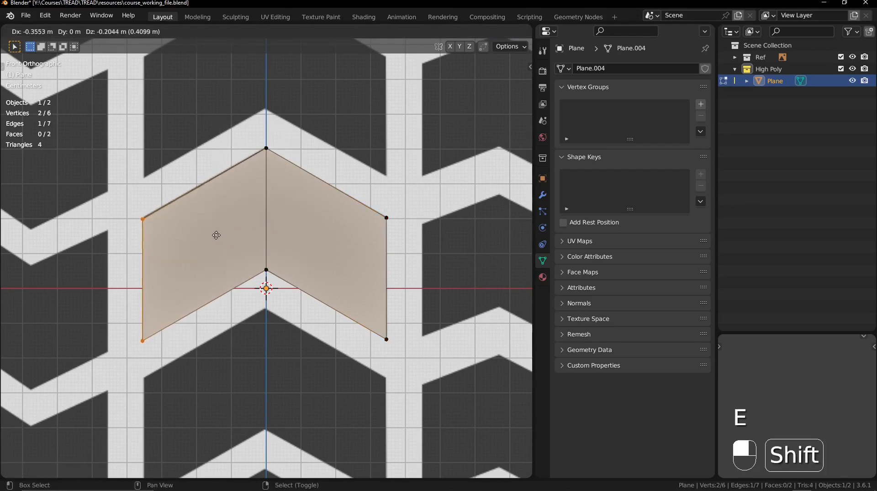
shift+click(215, 222)
ctrl+middle_drag(295, 160, 304, 182)
key(alt+a)
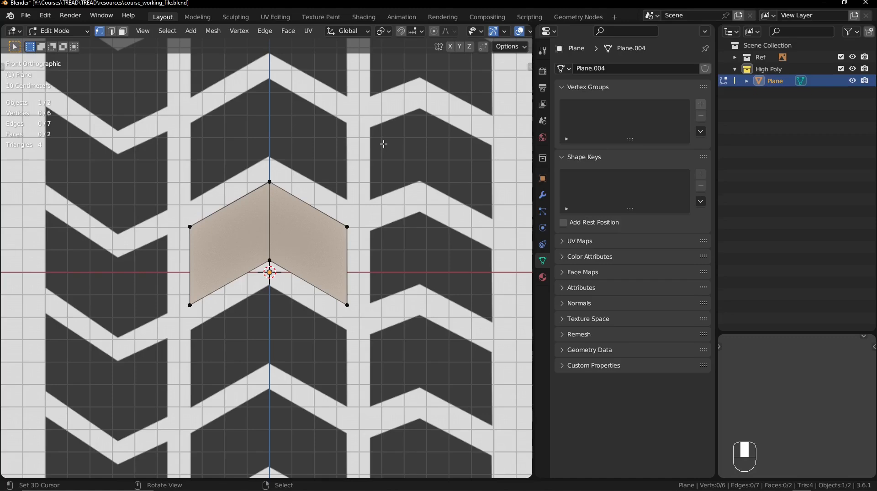
- Extrude the strip's left end edge about 0.1 m across the groove to the near side of the left tread block
shift+middle_drag(201, 250, 326, 225)
drag(314, 138, 409, 355)
key(e)
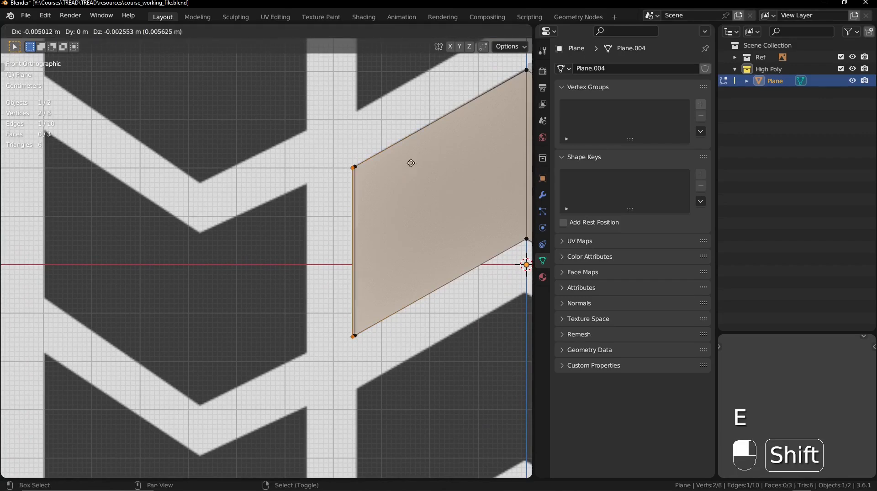
click(466, 345)
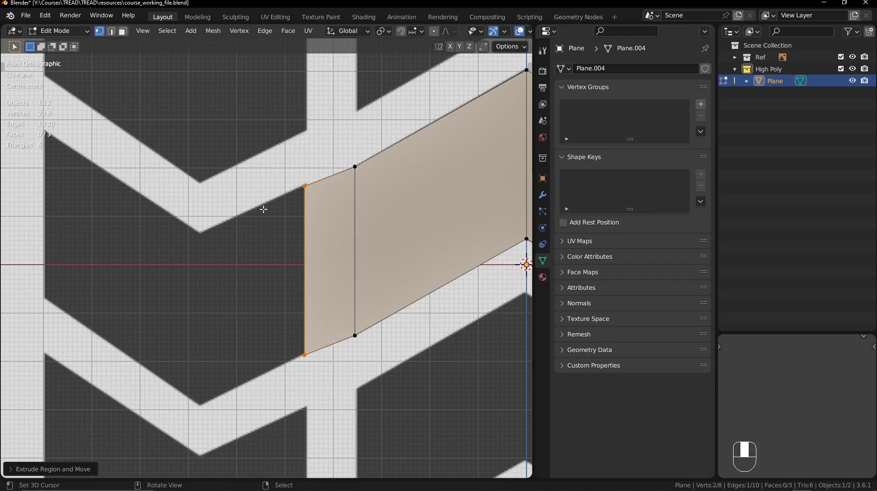
- Extrude the left end edge down to the left block's valley, and again up to that block's outer side
shift+middle_drag(263, 209, 327, 196)
key(e)
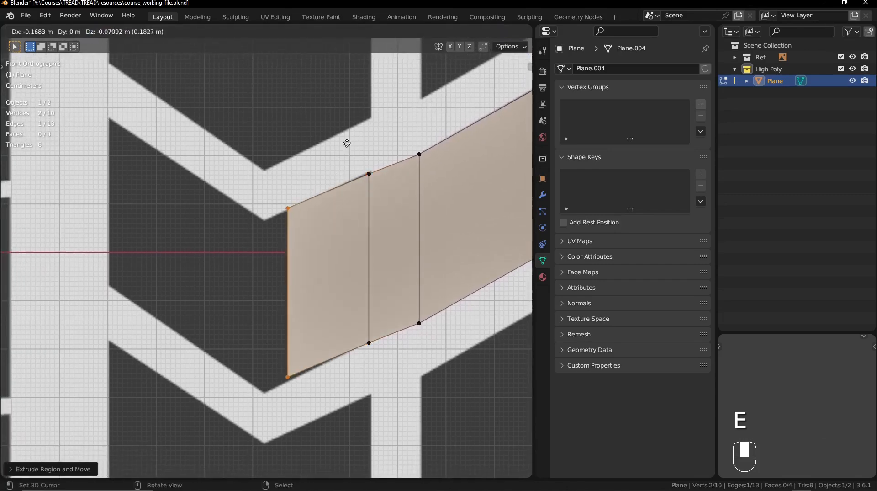
shift+click(425, 114)
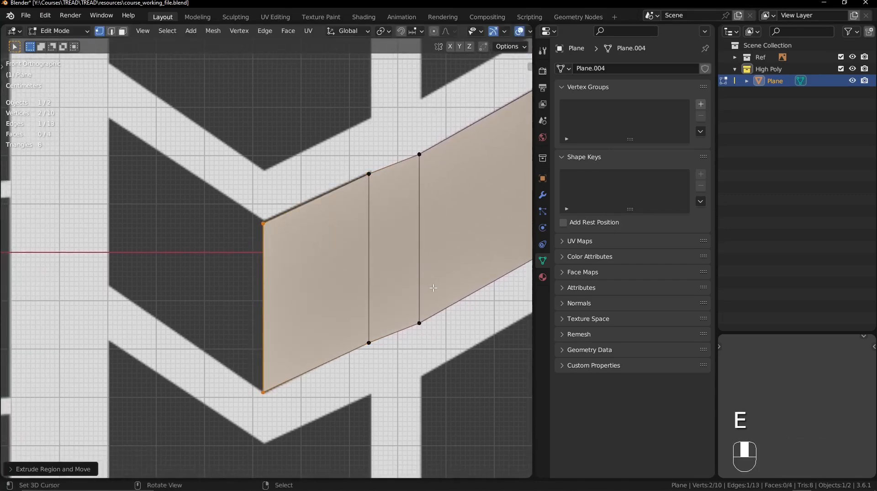
key(e)
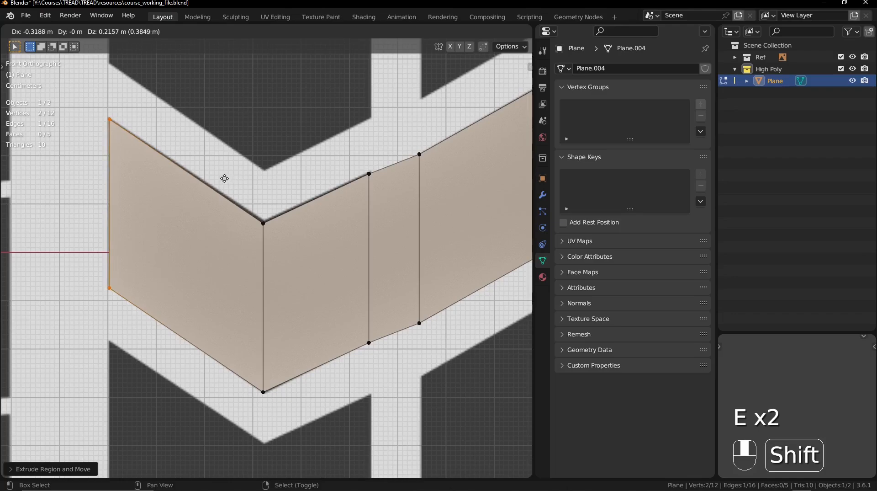
shift+click(222, 178)
- Extrude the strip's right end edge about 0.1 m across the groove and align it with the right tread block's near side
ctrl+middle_drag(222, 179, 105, 184)
ctrl+middle_drag(238, 201, 281, 181)
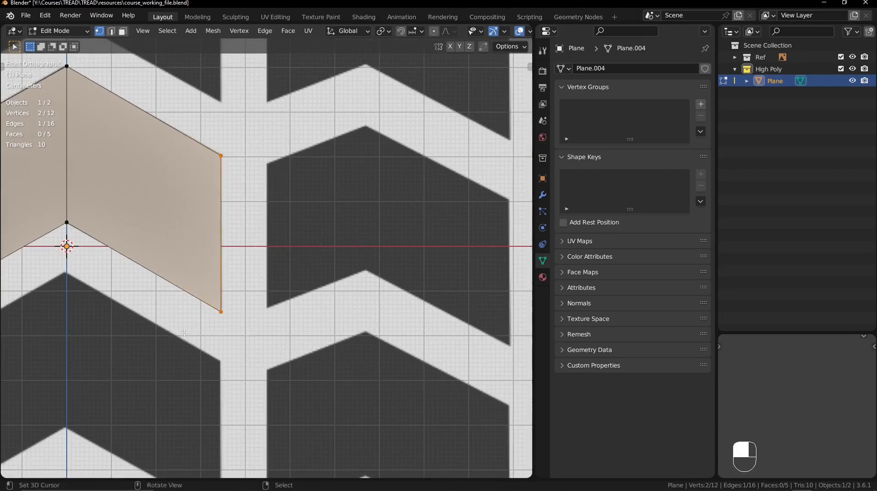
key(e)
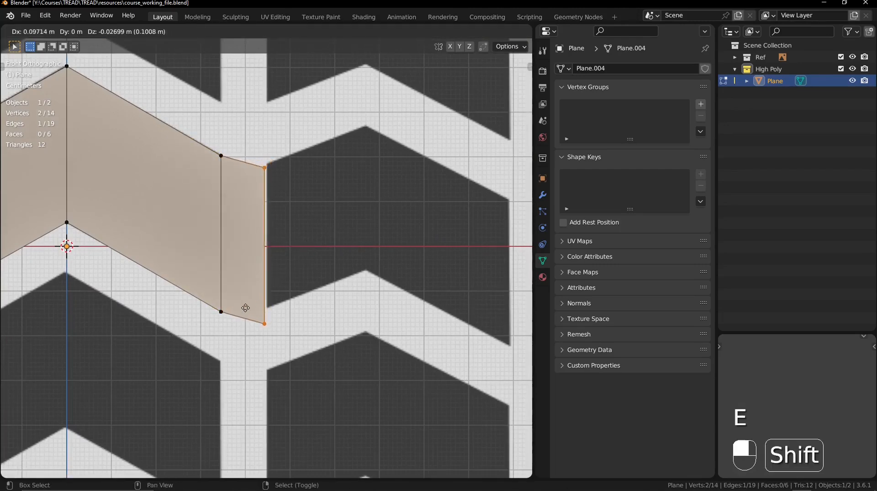
click(270, 302)
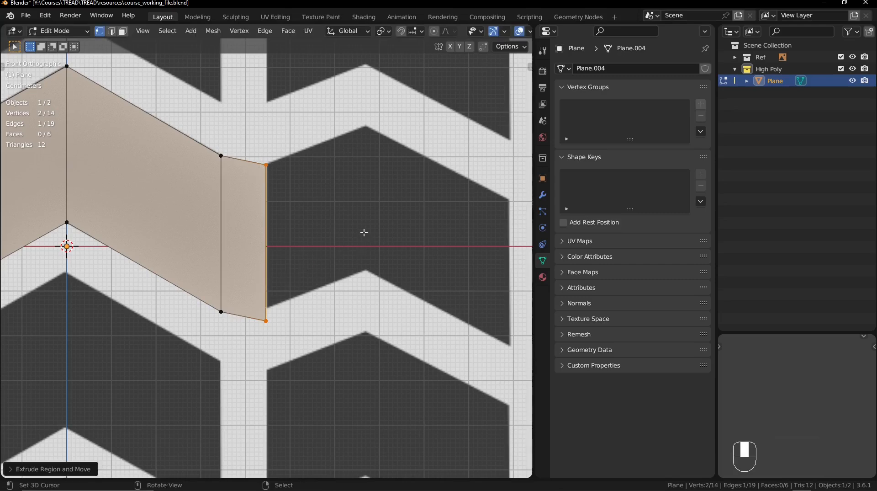
shift+middle_drag(335, 234, 309, 235)
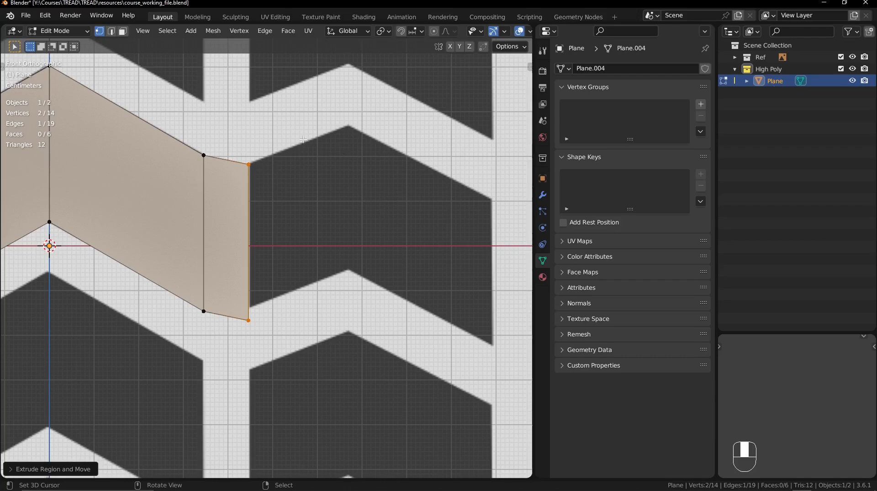
key(g)
shift+click(331, 218)
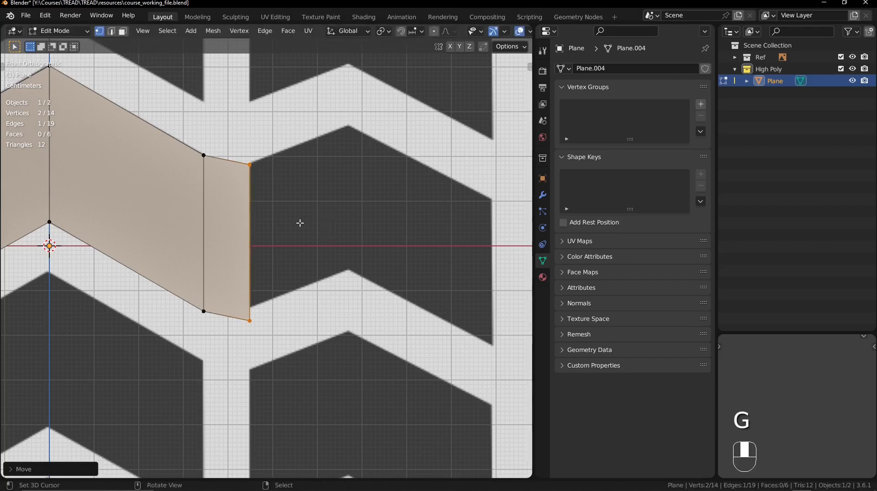
- Extrude the right end edge up to the right block's peak and down to its outer side, and return to Object Mode
key(e)
shift+click(418, 190)
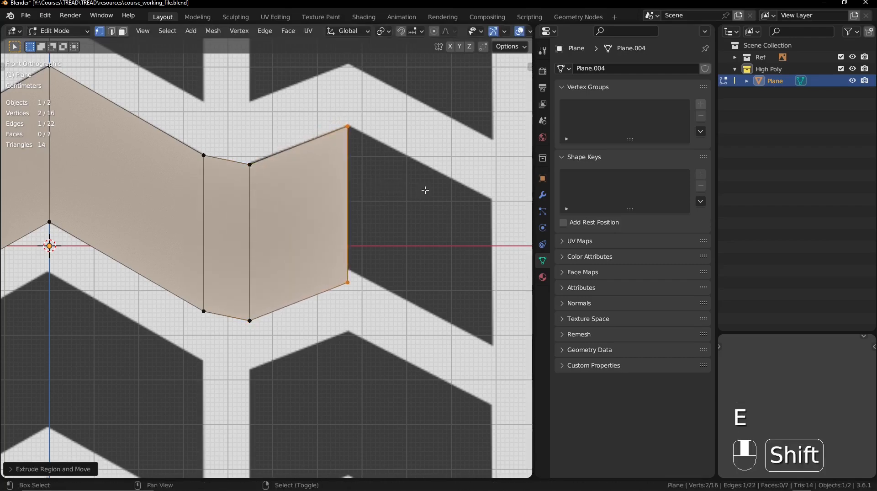
key(e)
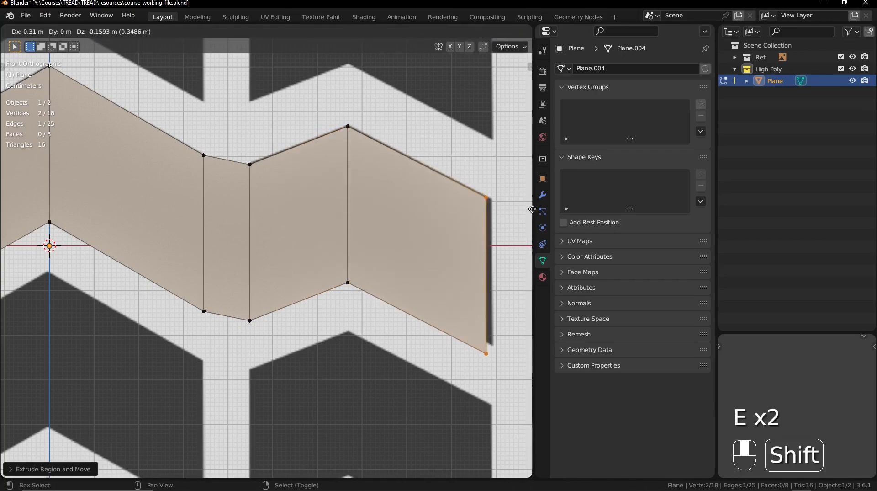
shift+click(95, 241)
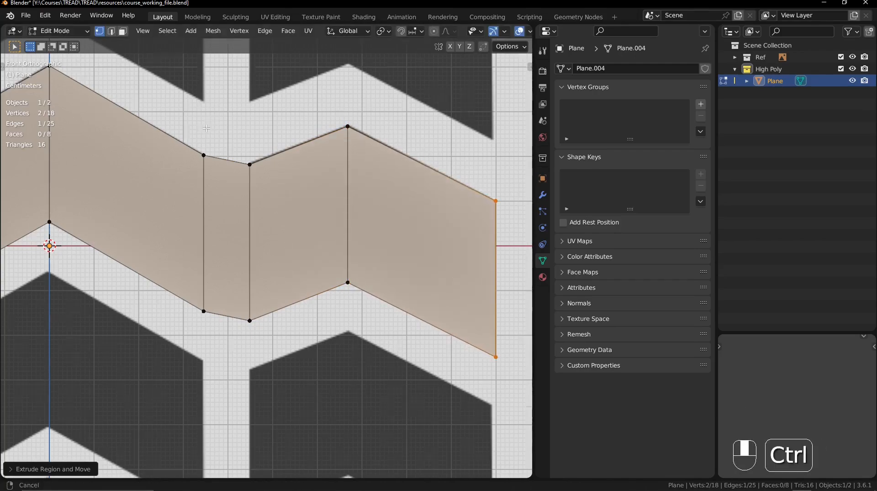
ctrl+middle_drag(184, 123, 371, 249)
scroll(188, 189, down, 4)
key(Tab)
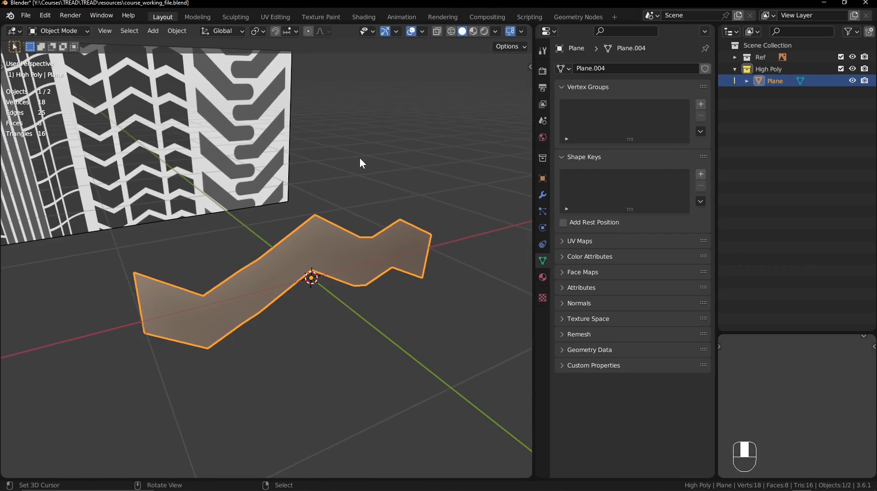
- Rename the strip object as rubber_high and deselect it
double_click(775, 81)
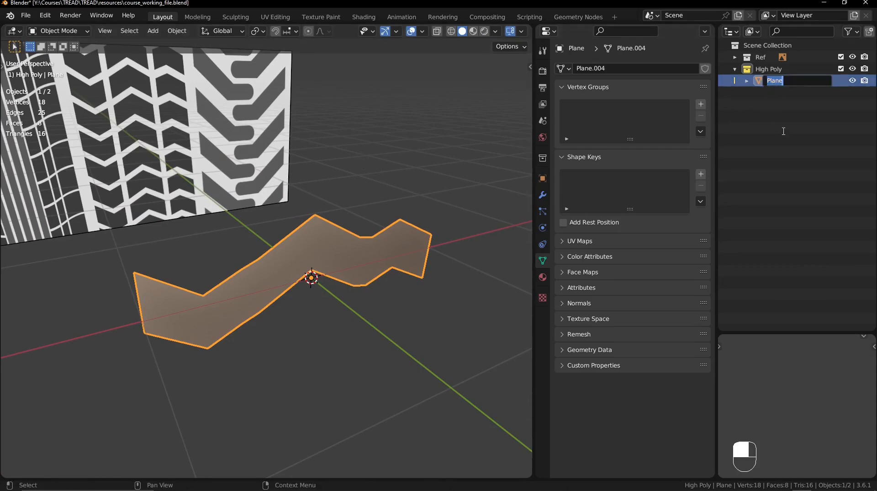
text(rubber_high)
key(Return)
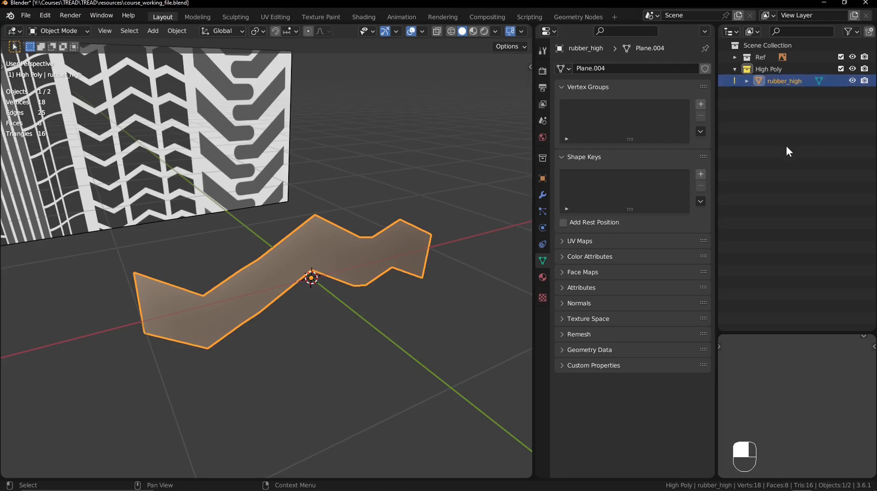
click(807, 133)
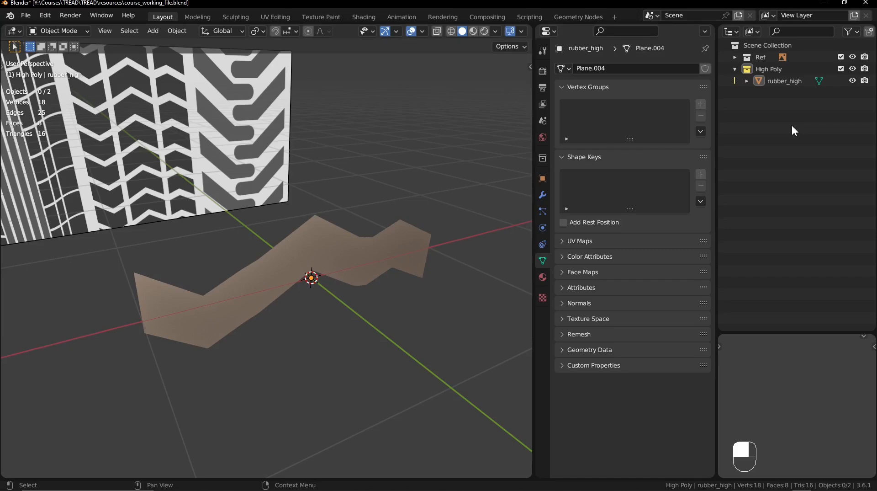
- Add an Array modifier to the rubber_high object
drag(782, 95, 837, 94)
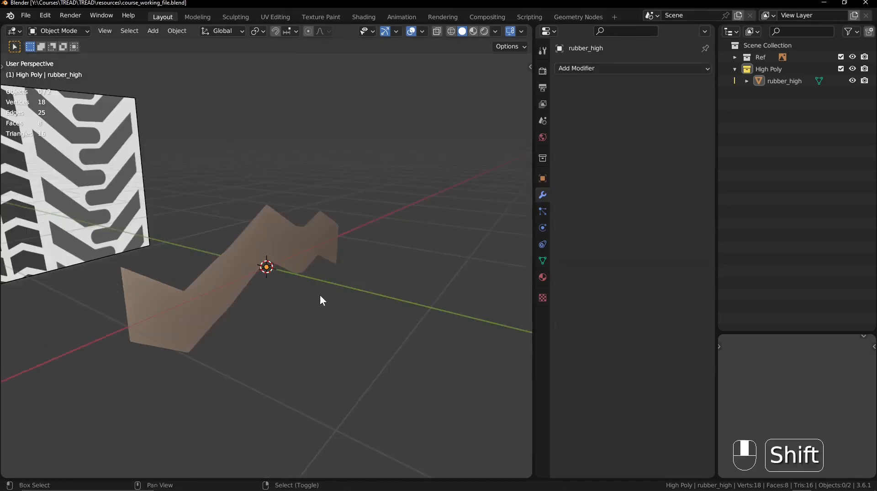
shift+middle_drag(319, 295, 327, 302)
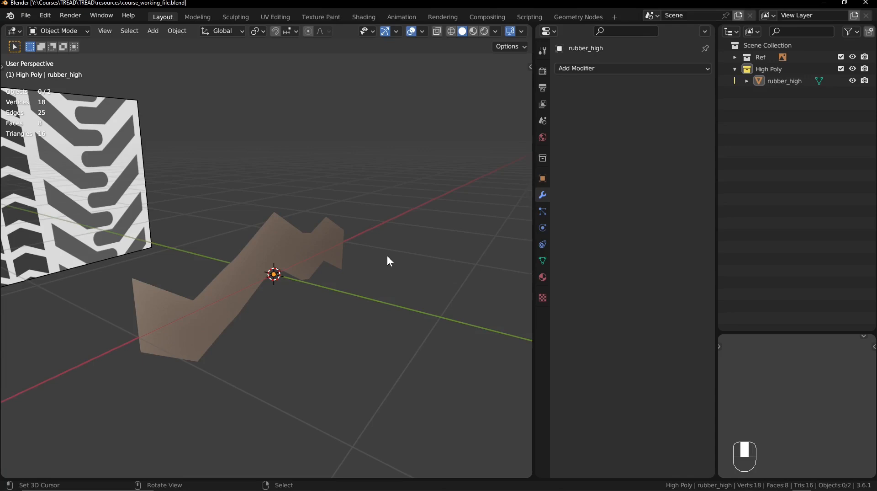
click(315, 242)
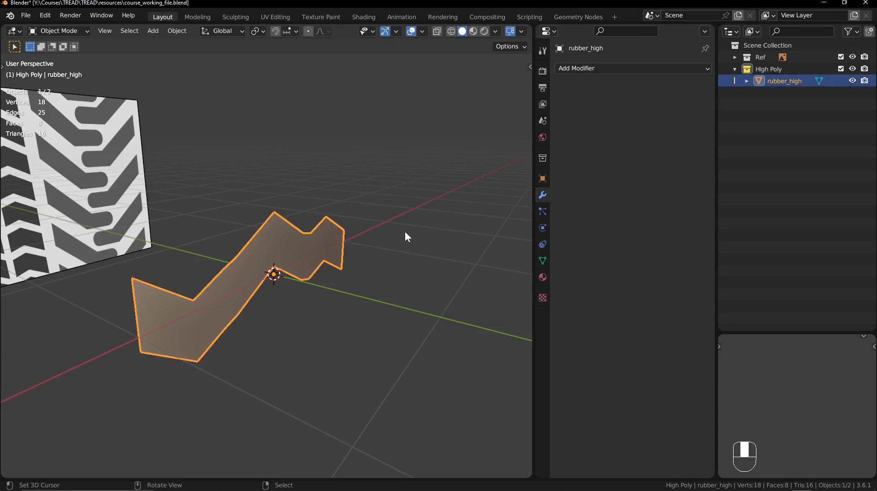
middle_drag(403, 234, 385, 238)
key(alt+a)
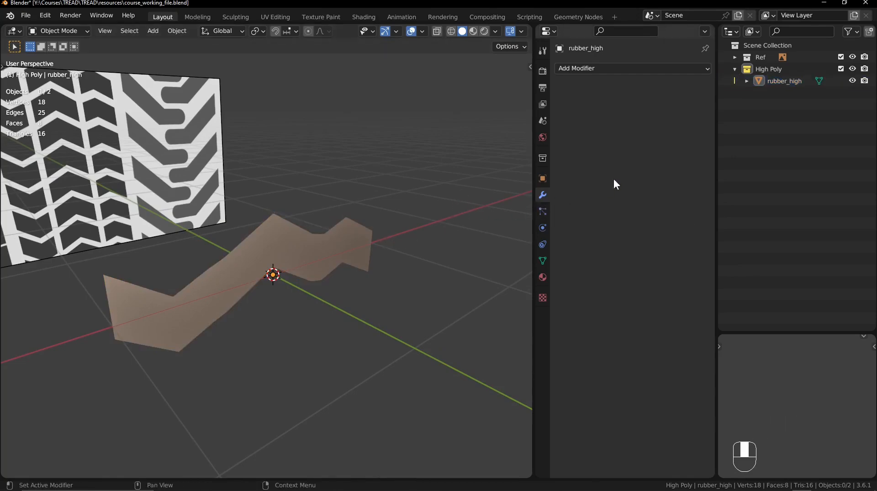
click(636, 69)
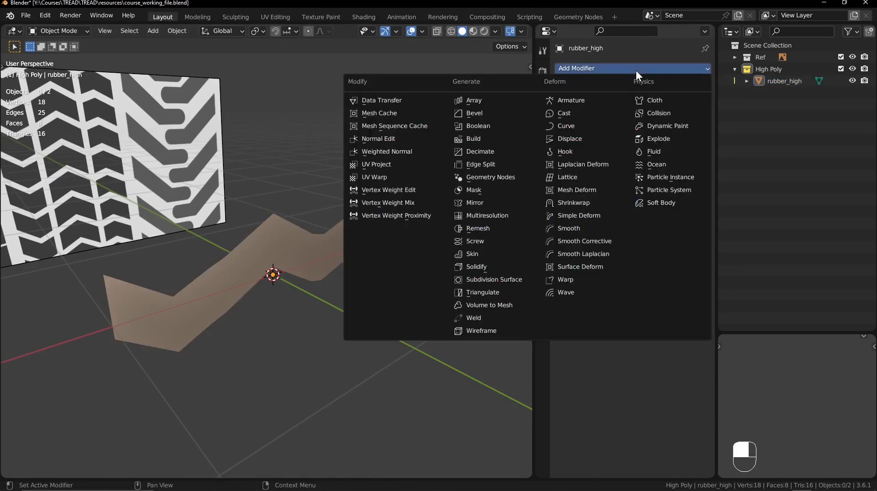
click(484, 100)
middle_drag(403, 173, 339, 253)
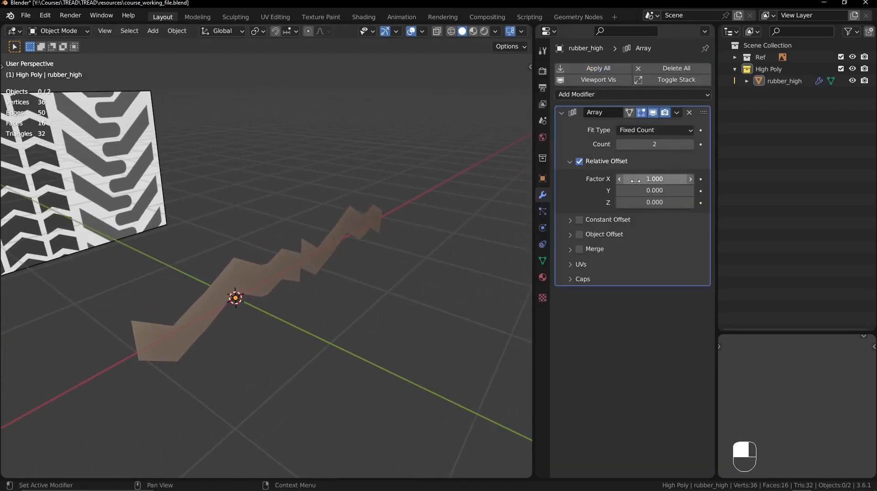
- Set the array's count to 5 and its relative offset to 1.310 on X and 0.320 on Z
shift+drag(655, 179, 681, 178)
shift+drag(643, 148, 667, 149)
shift+middle_drag(440, 163, 350, 186)
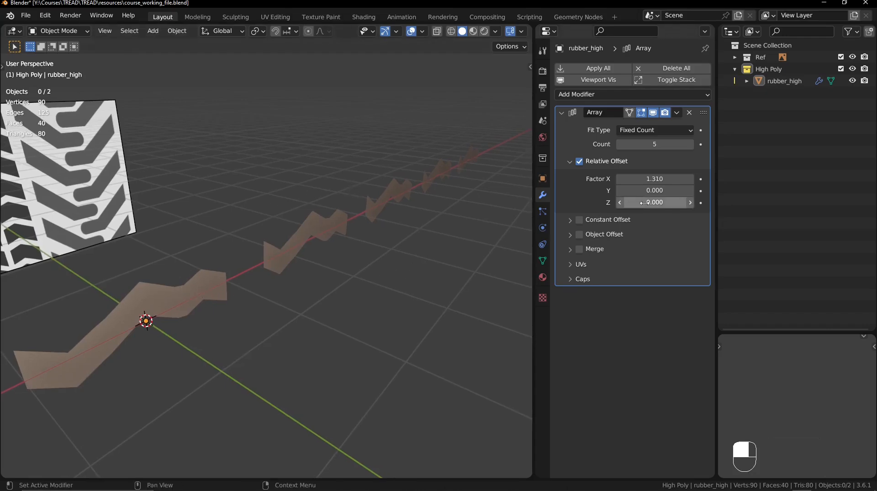
mouse_move(655, 202)
shift+mouse_down()
mouse_move(626, 202)
mouse_move(661, 202)
shift+mouse_up()
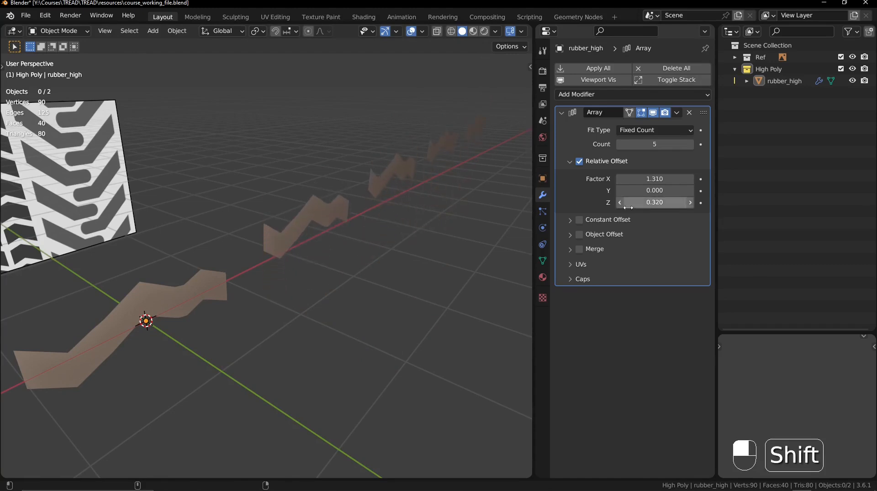
- In Edit Mode, try raising the five upper vertices from the centre to the right end along Z, and undo the move
key(Tab)
drag(129, 246, 266, 290)
key(g)
key(z)
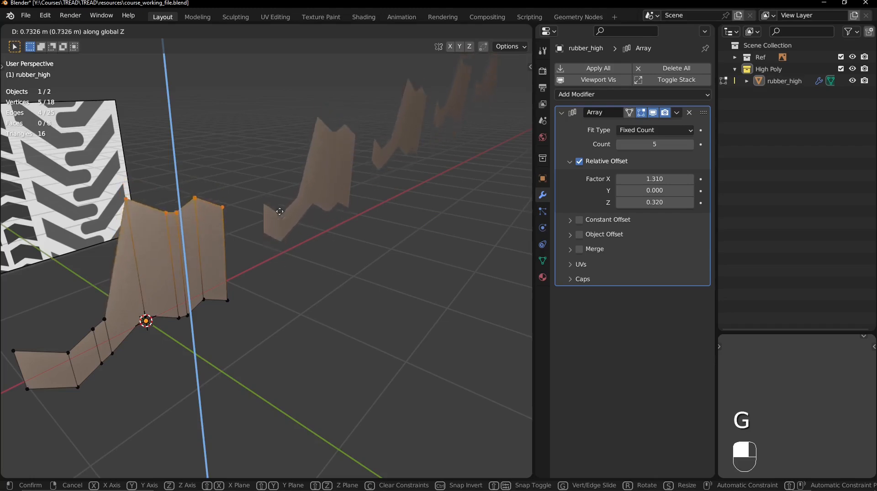
click(301, 176)
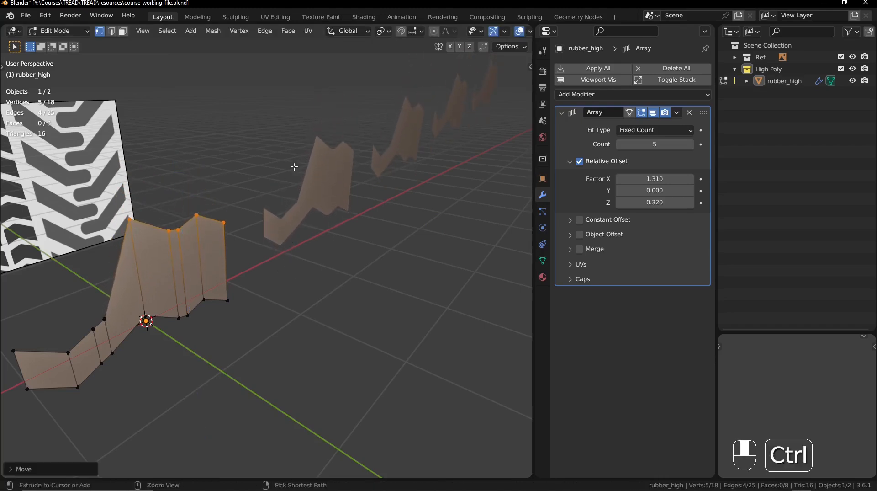
key(ctrl+z)
- Disable the array's relative offset and enable its constant offset
shift+middle_drag(269, 190, 281, 193)
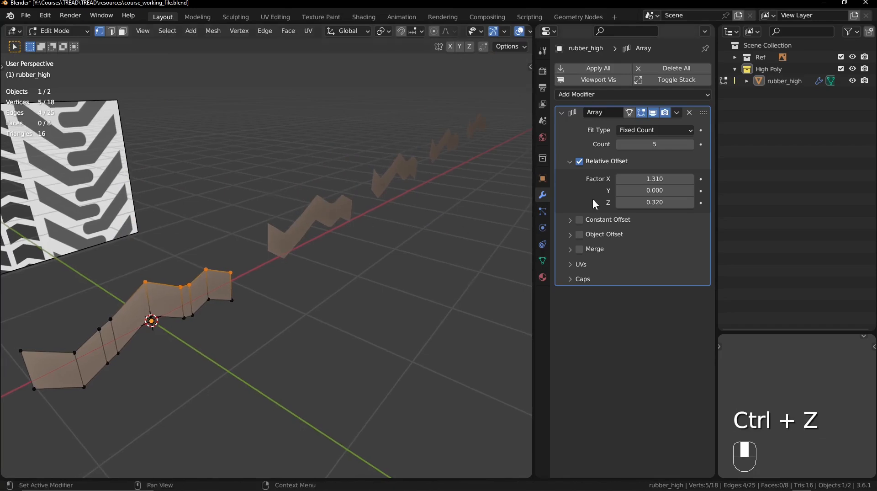
click(579, 162)
click(568, 161)
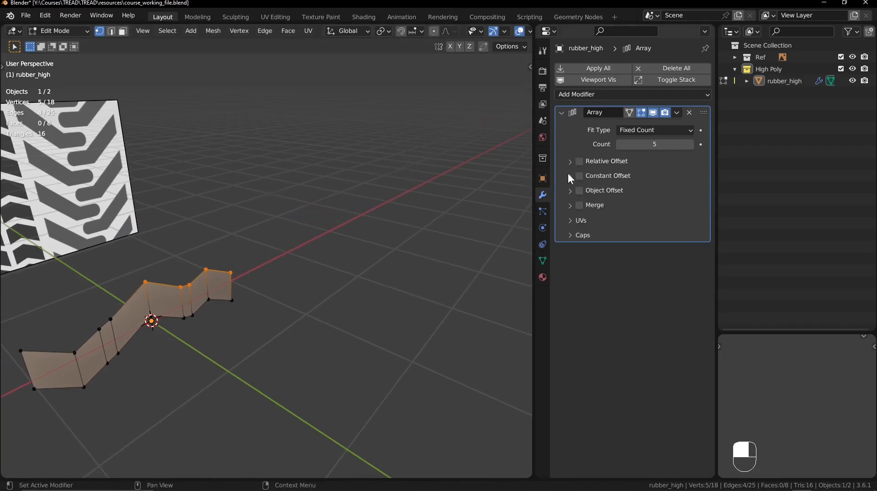
click(577, 177)
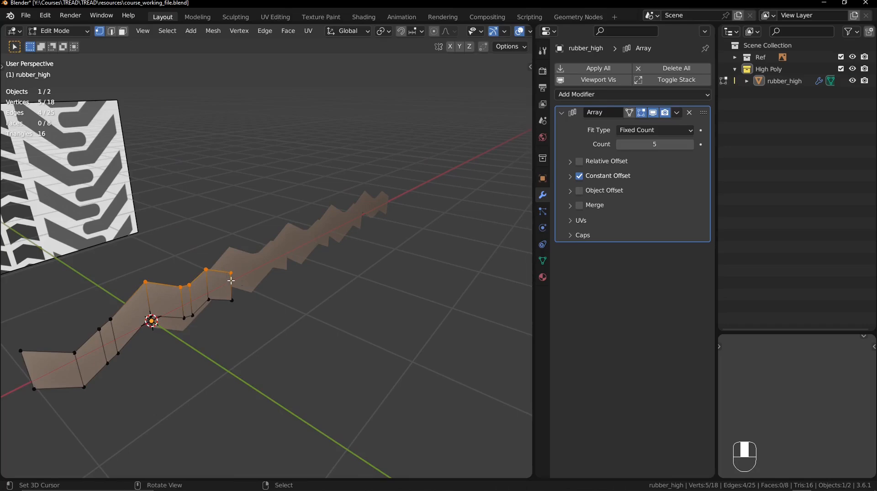
- Try raising the five selected upper vertices of rubber_high along Z with the constant offset active
key(g)
key(z)
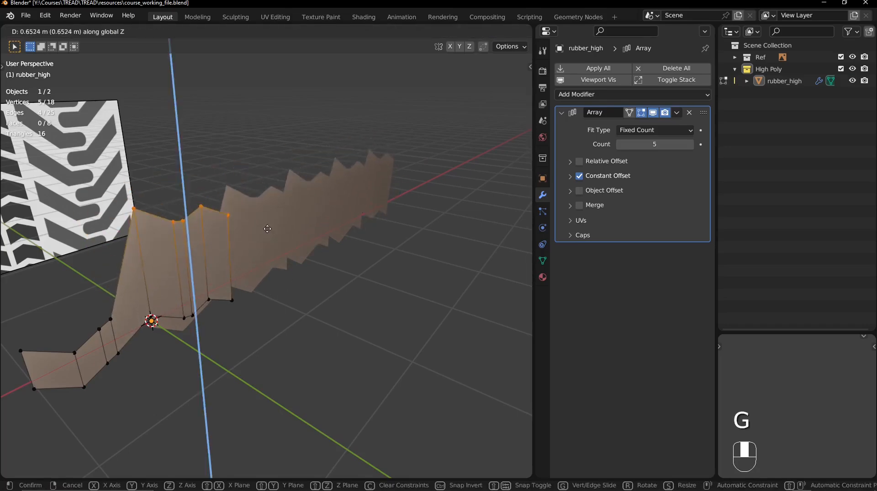
click(293, 256)
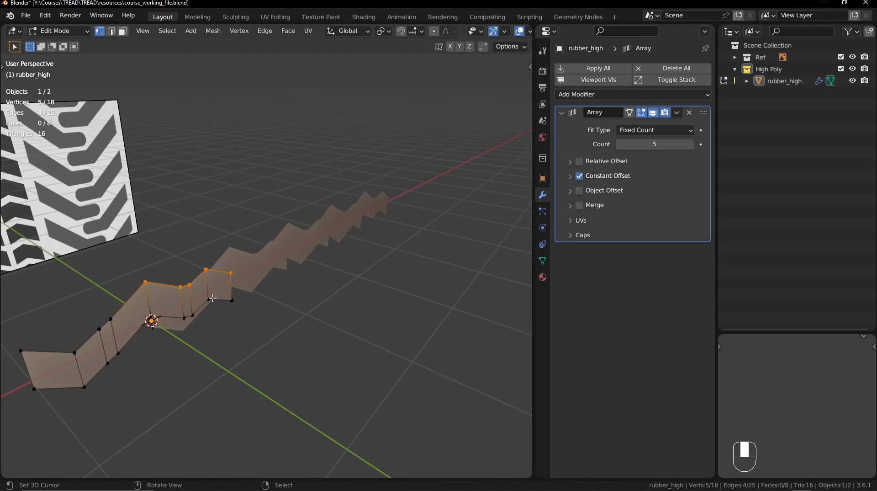
- Select the whole row mesh, frame it in the front orthographic view, and show the array's constant offset distances
key(a)
key(KP_1)
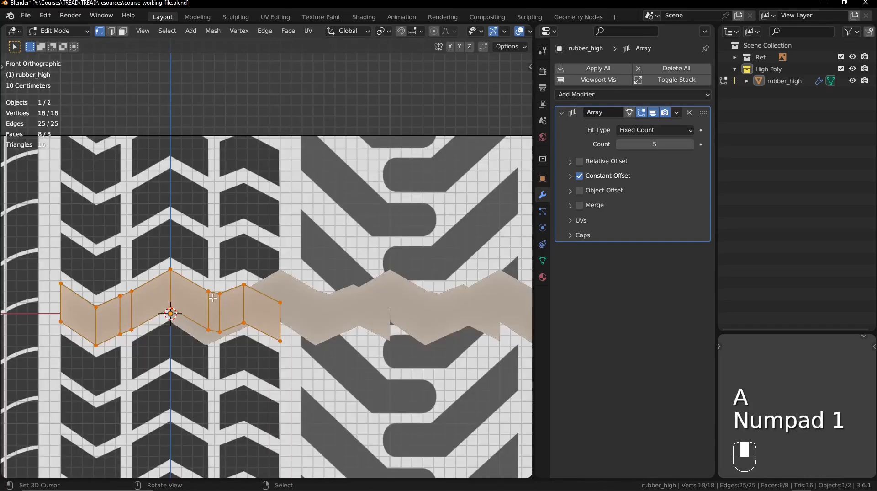
key(KP_Decimal)
key(Tab)
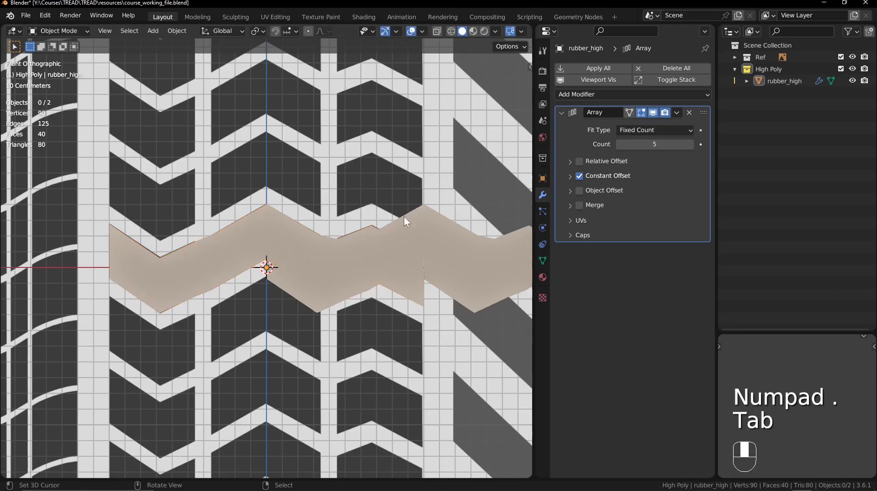
key(Tab)
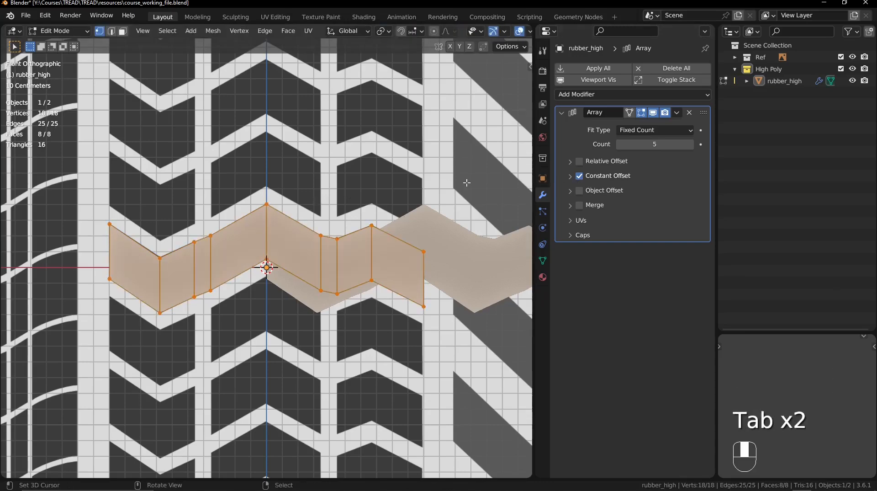
click(571, 177)
shift+middle_drag(471, 203, 462, 235)
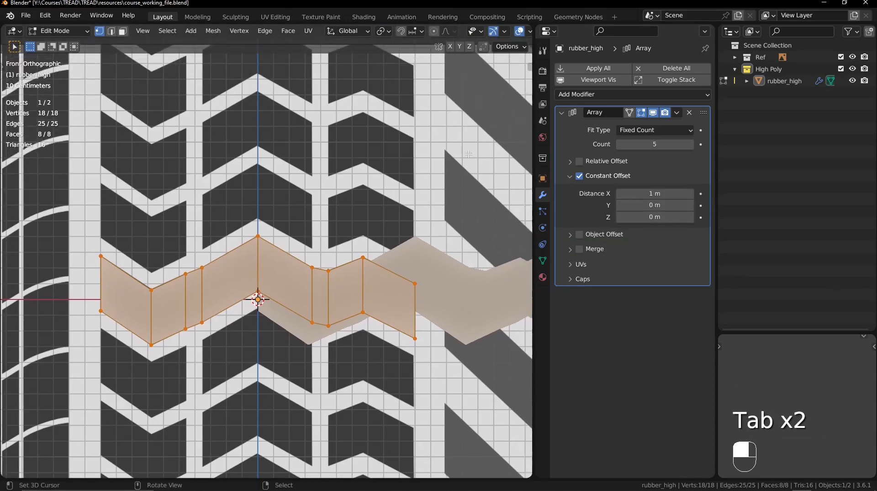
scroll(488, 41, down, 1)
scroll(368, 31, down, 3)
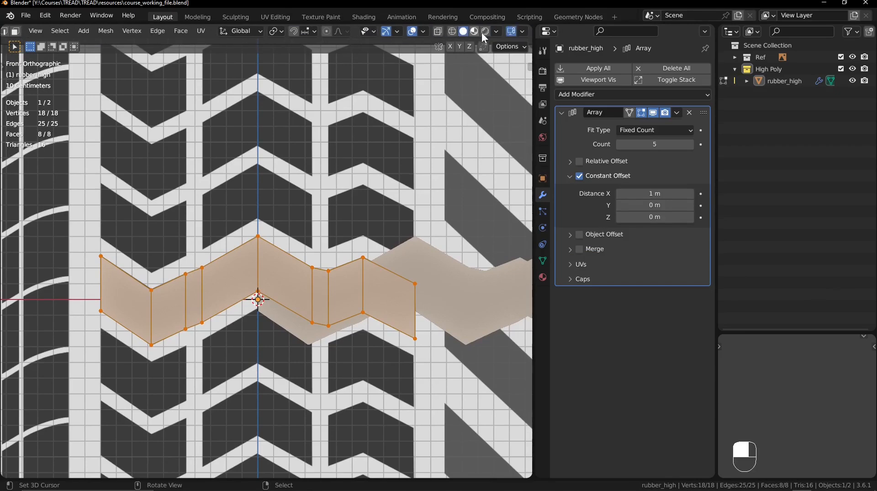
- Change the viewport shading MatCap to the matte red clay one
click(497, 31)
click(495, 115)
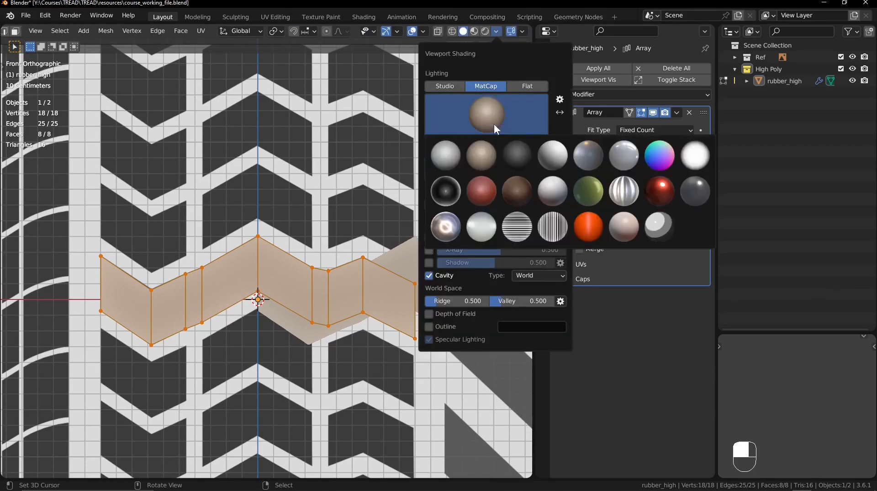
click(489, 190)
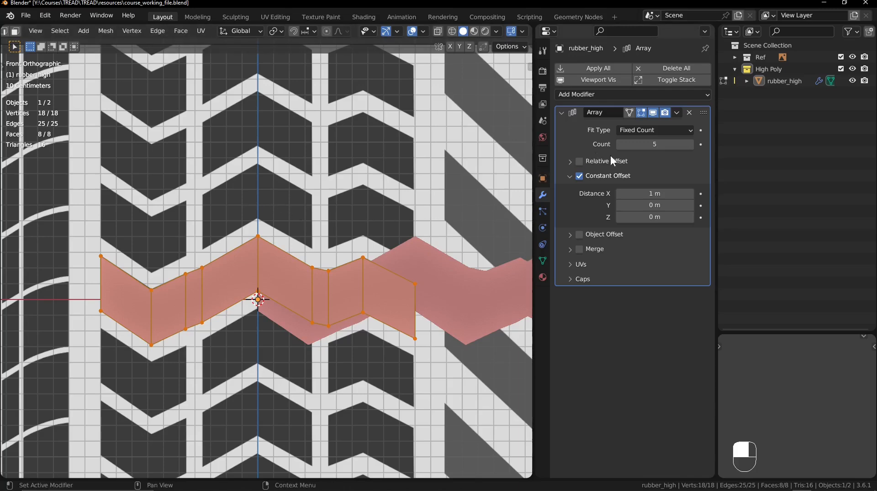
- Set the array's constant offset distance on X to 0 m, keeping Y at 0 m
click(651, 193)
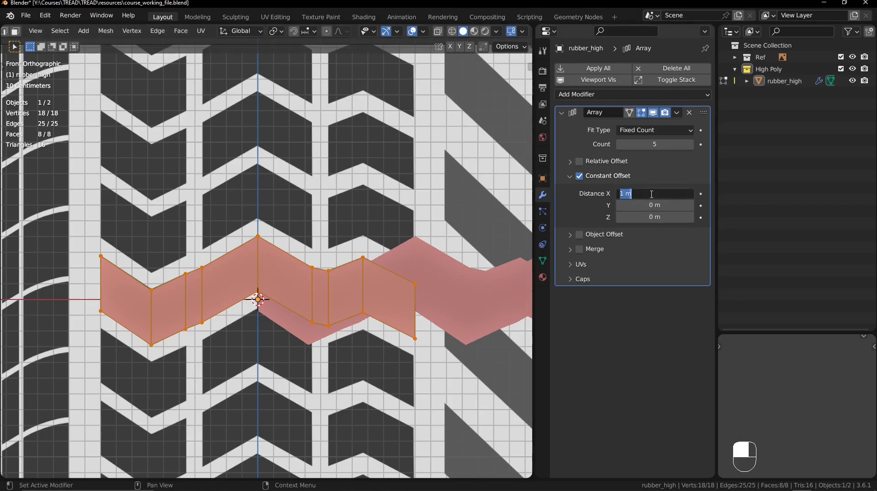
text(0)
key(Tab)
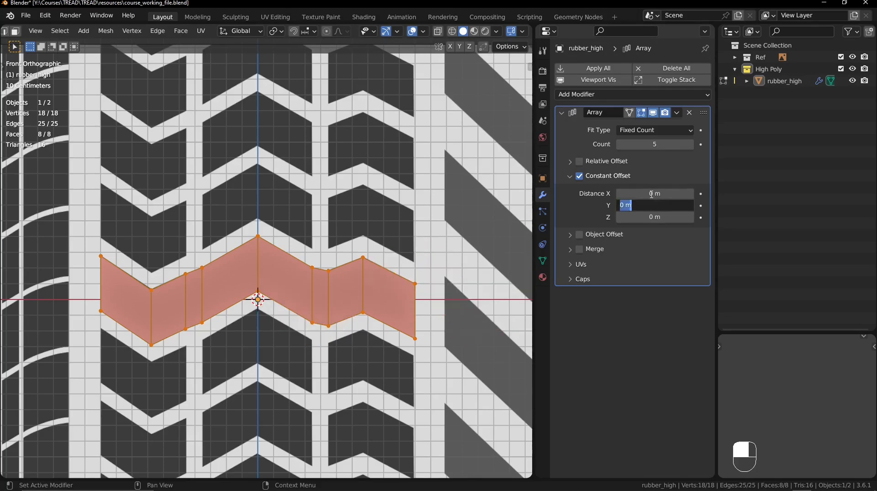
click(582, 207)
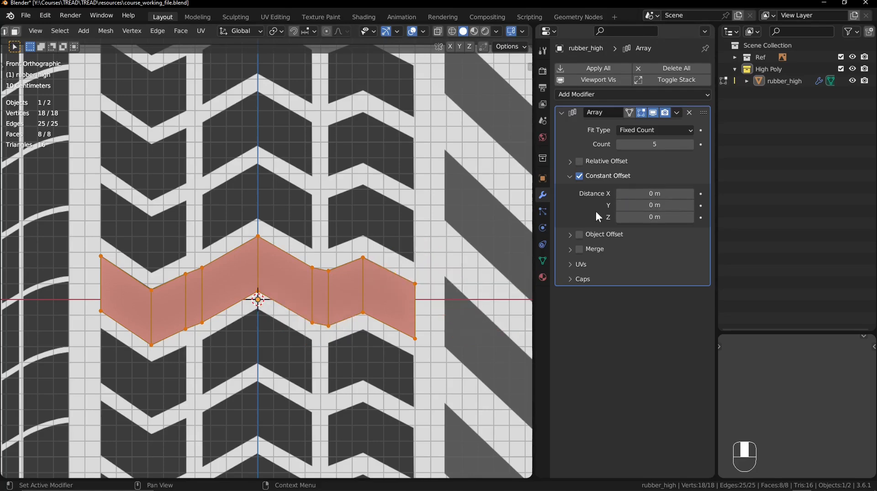
- Set the array's count to 3 and its constant offset on Z to 0.462 m, matching the reference row spacing
shift+drag(642, 216, 672, 217)
click(654, 146)
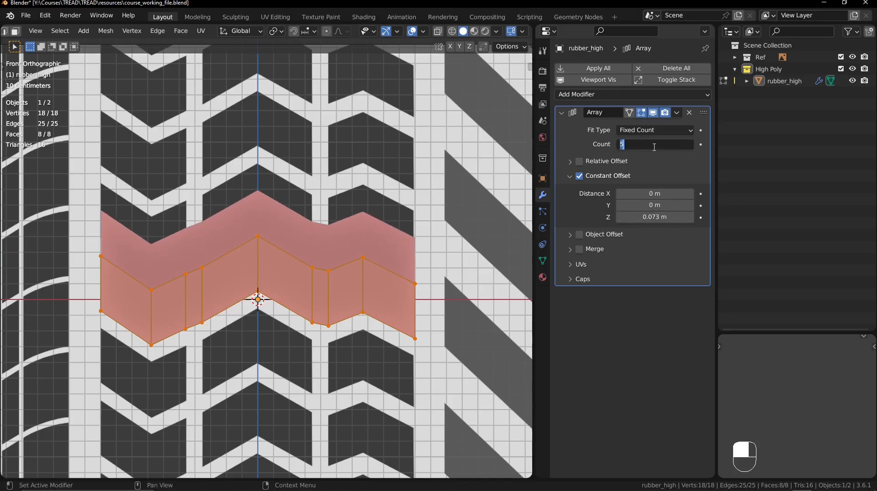
text(3)
key(Return)
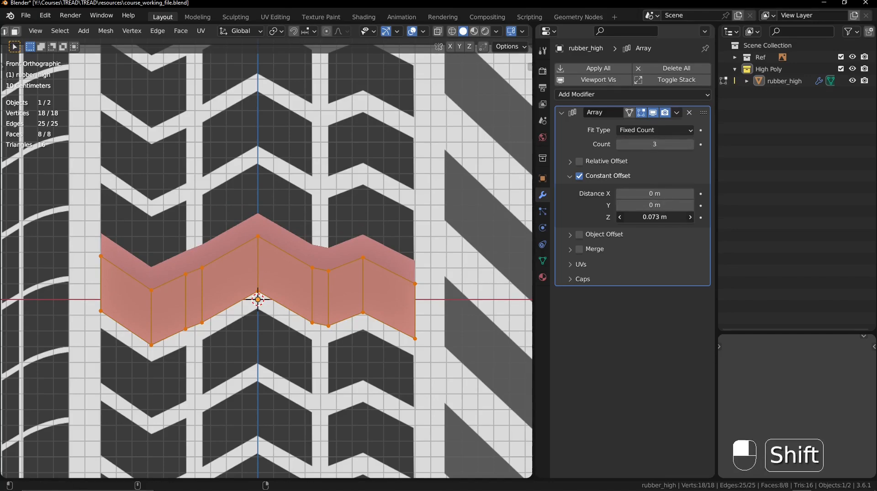
shift+drag(655, 217, 690, 217)
shift+middle_drag(270, 152, 275, 190)
ctrl+middle_drag(238, 255, 289, 261)
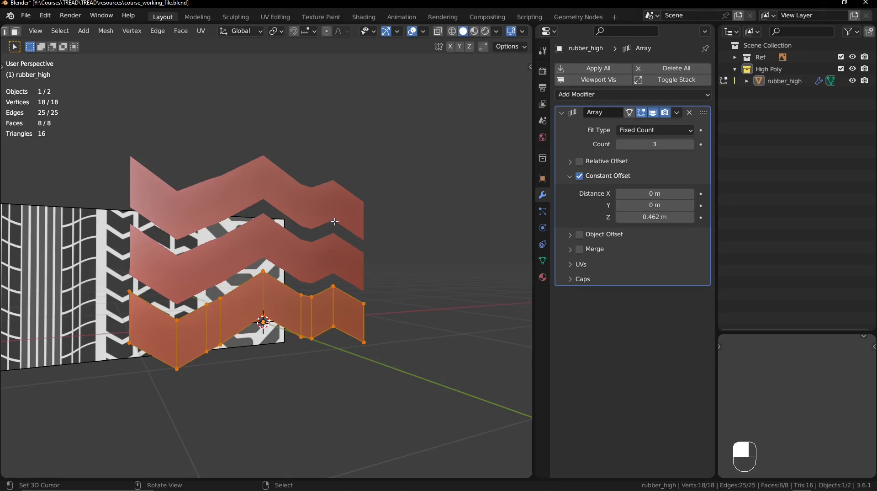
- Select the row's upper edge path from end to end in front view and extrude it up about 0.046 m along Z
key(KP_1)
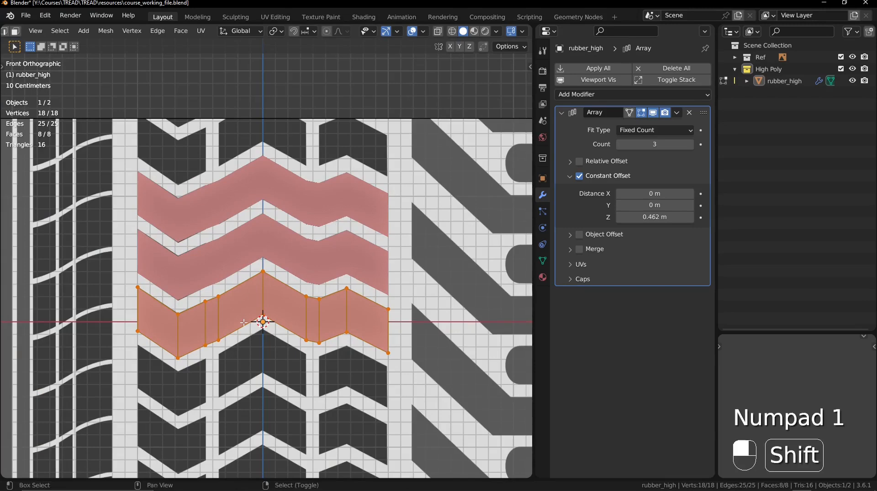
shift+middle_drag(245, 311, 277, 276)
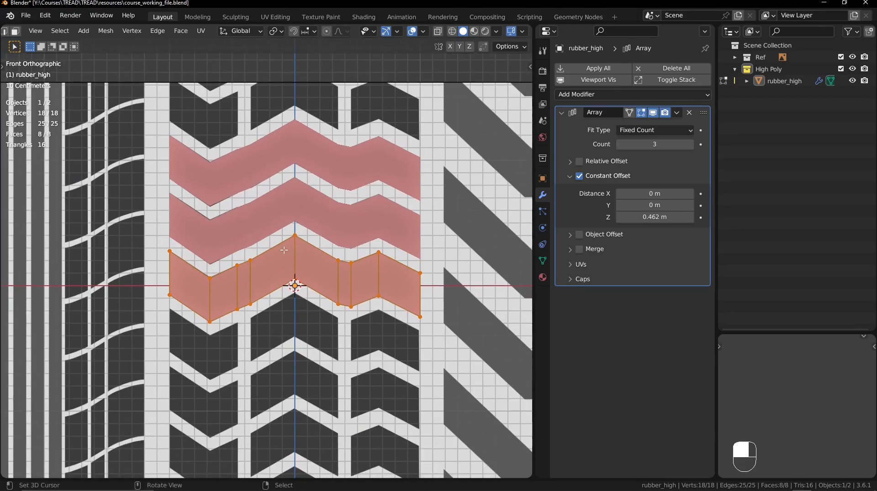
scroll(275, 284, up, 2)
click(87, 272)
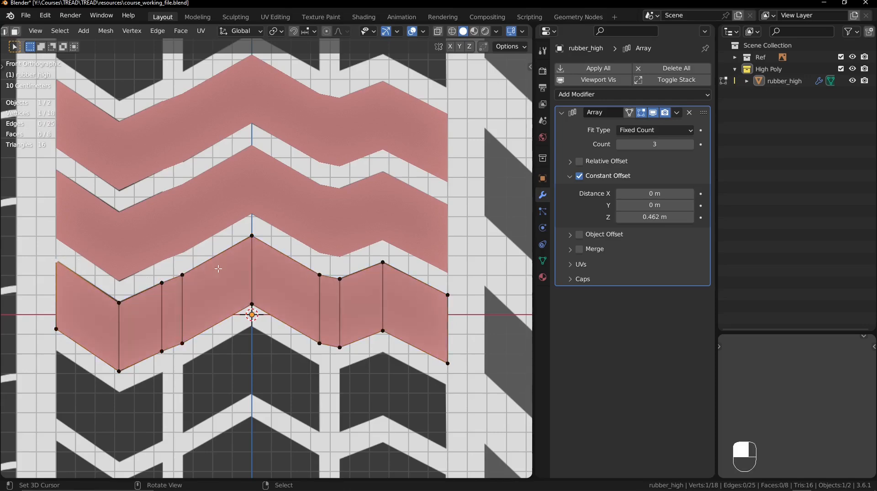
ctrl+right_click(452, 291)
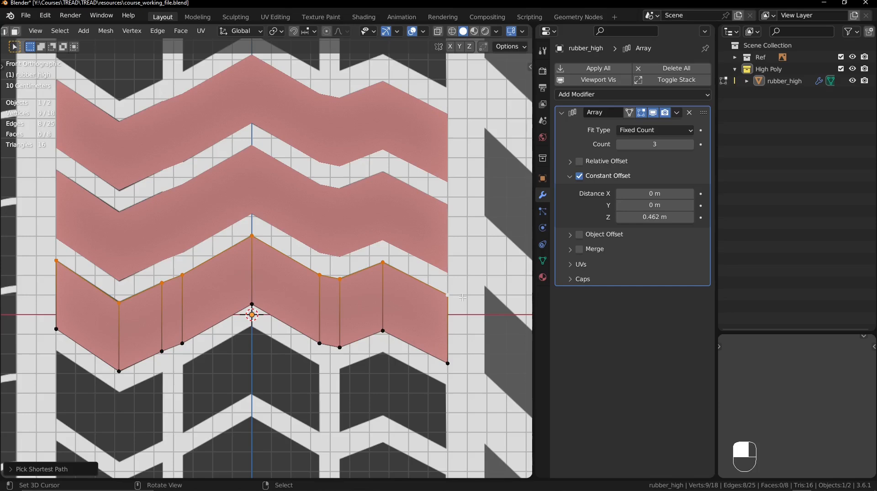
key(e)
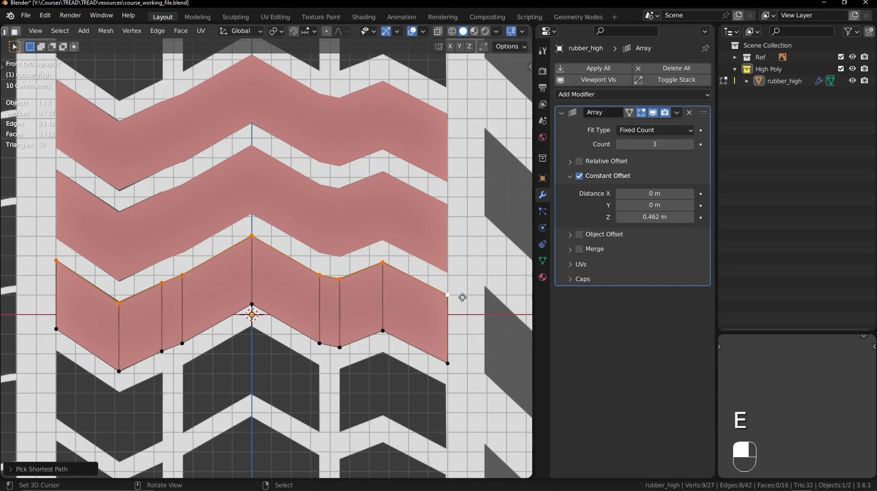
key(z)
key(shift)
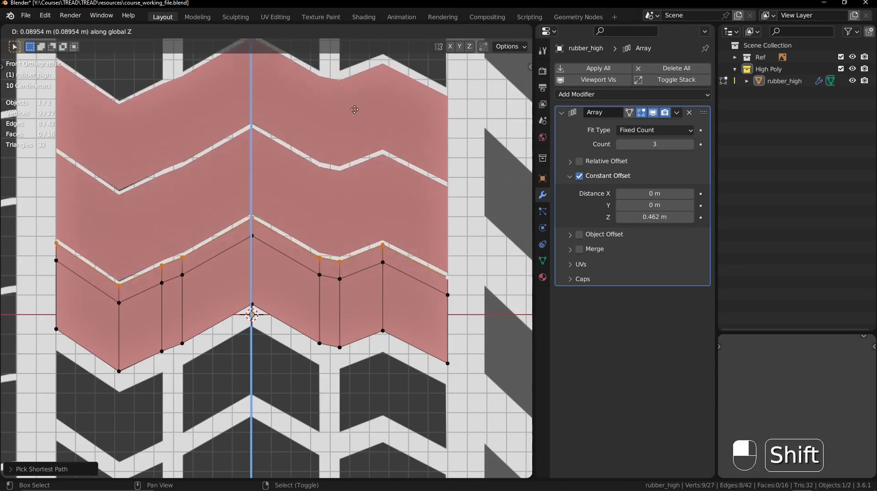
click(352, 205)
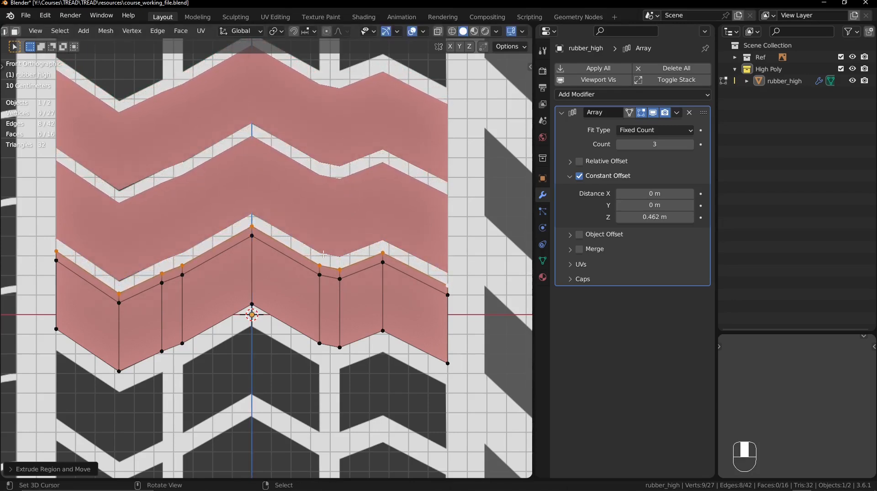
- Select the row's lower edge path from end to end and extrude it down about 0.062 m along Z to close the gap between rows
click(56, 329)
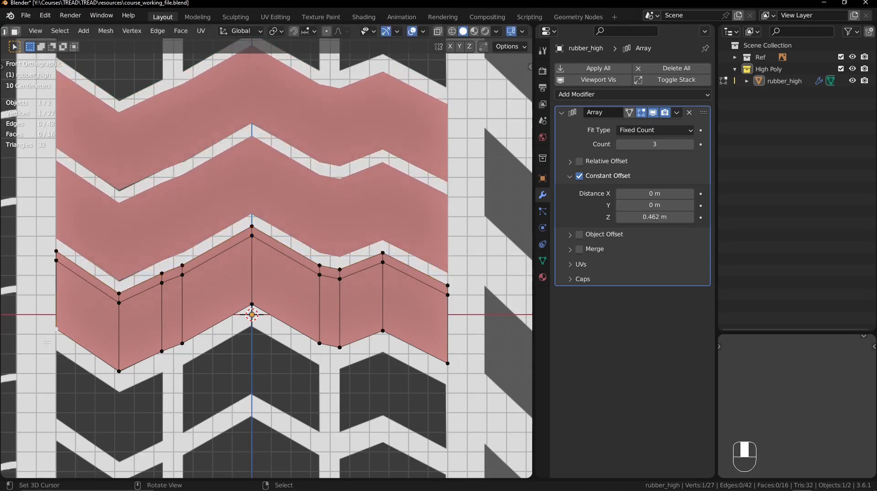
ctrl+right_click(430, 360)
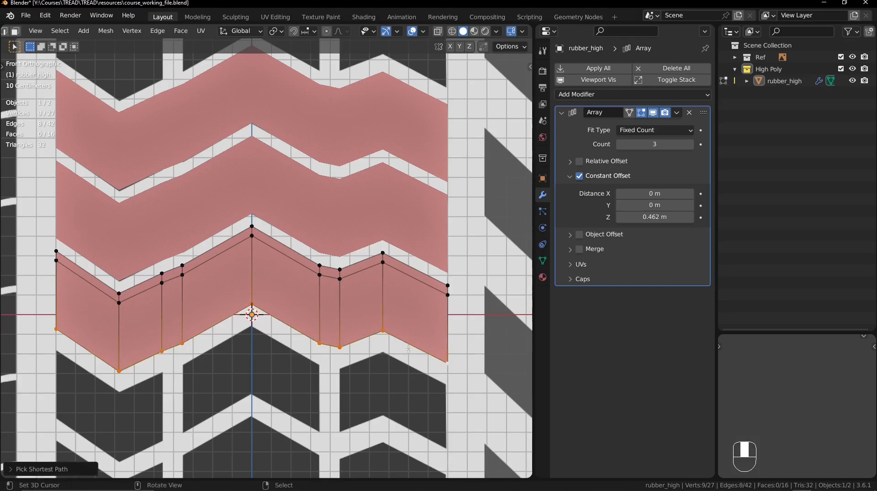
key(e)
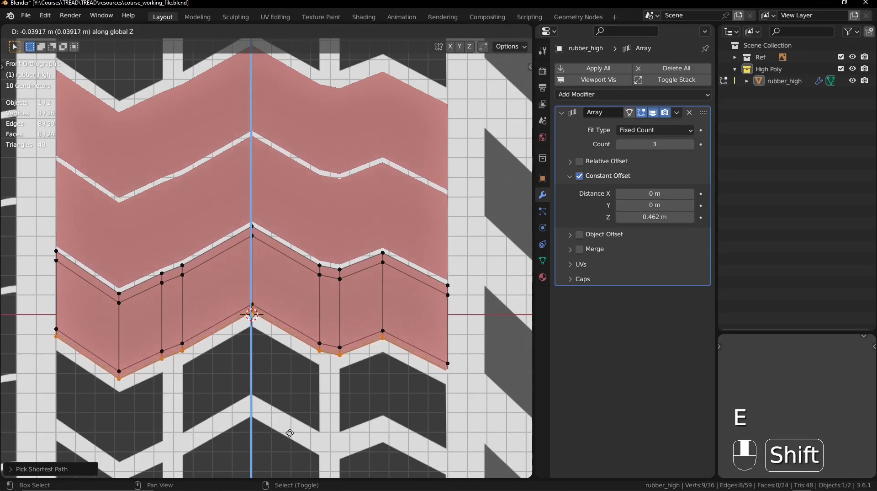
click(330, 41)
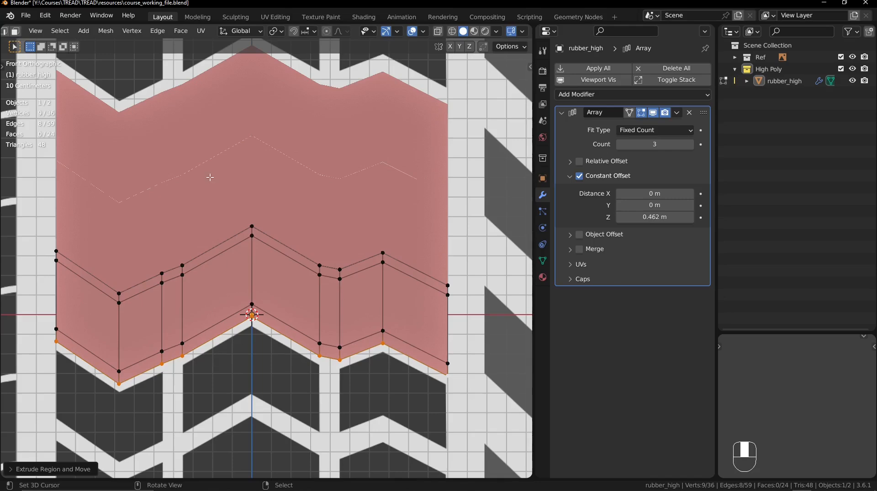
- Return to Object Mode and enable Merge on the Array modifier to join the neighbouring rows
middle_drag(210, 177, 287, 235)
key(shift+z)
key(shift+z)
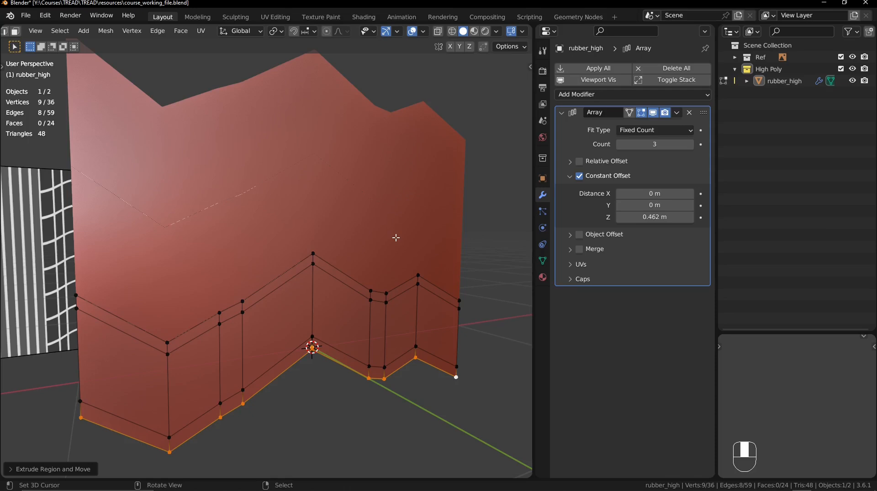
key(Tab)
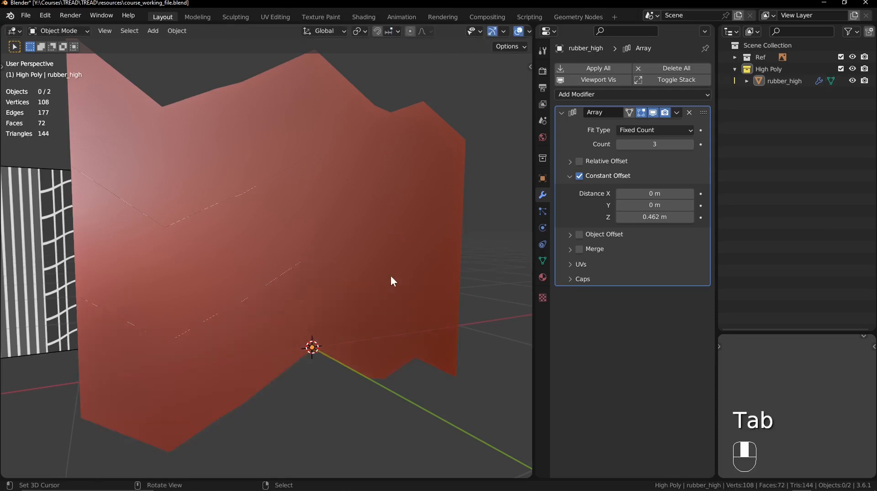
click(580, 249)
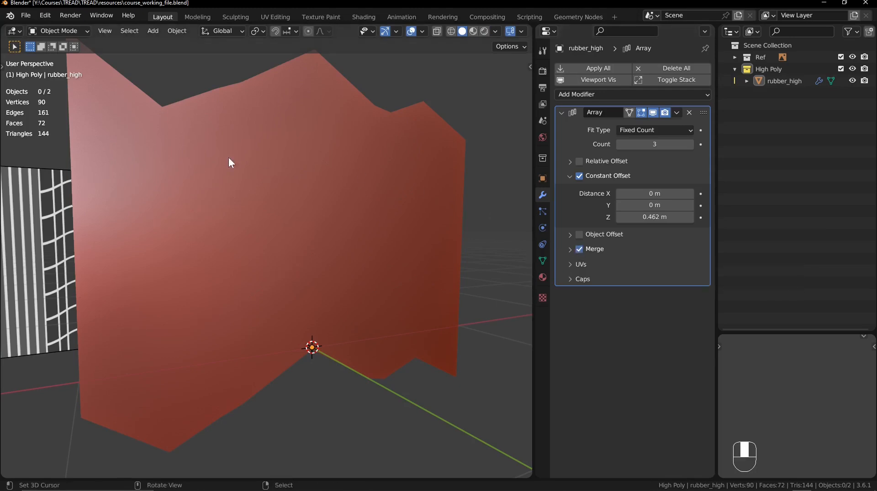
mouse_move(282, 241)
ctrl+middle_down()
mouse_move(276, 221)
mouse_move(279, 230)
ctrl+middle_up()
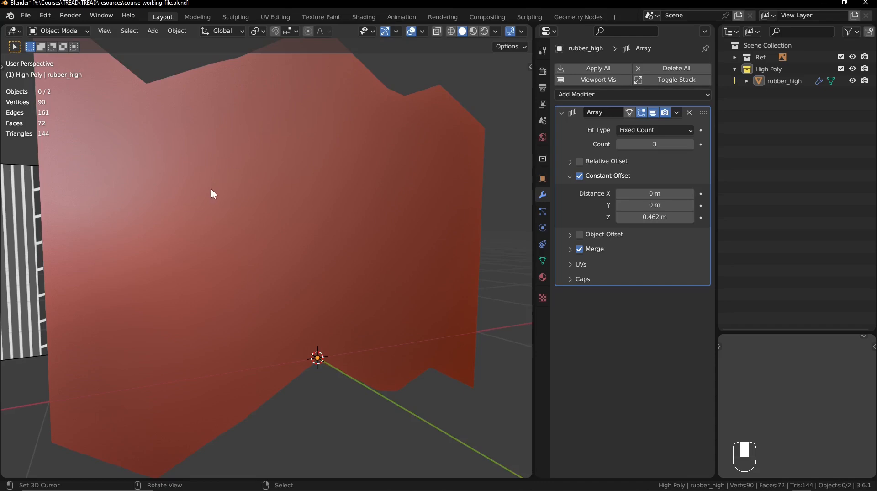
- In wireframe Edit Mode, select the row's topmost edge path and try moving it along Z to test the merge
key(Tab)
key(shift+z)
key(shift+z)
key(shift+z)
key(alt+z)
key(shift+z)
key(shift+z)
alt+click(315, 241)
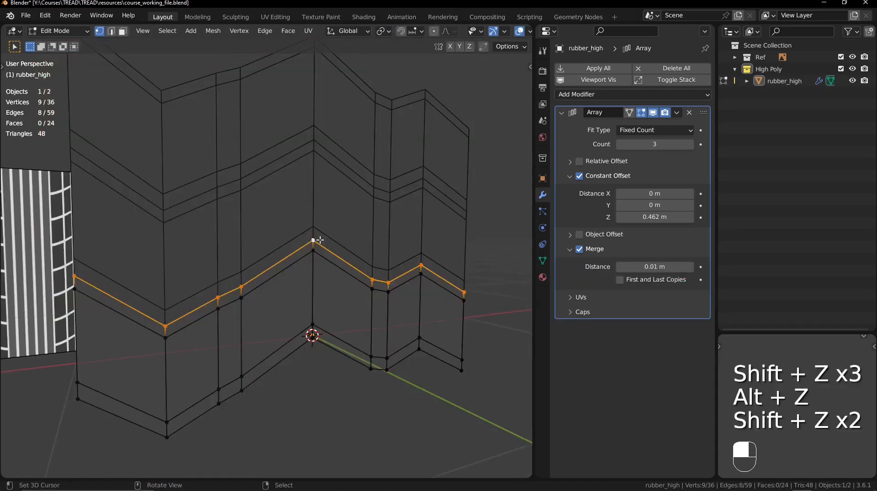
key(g)
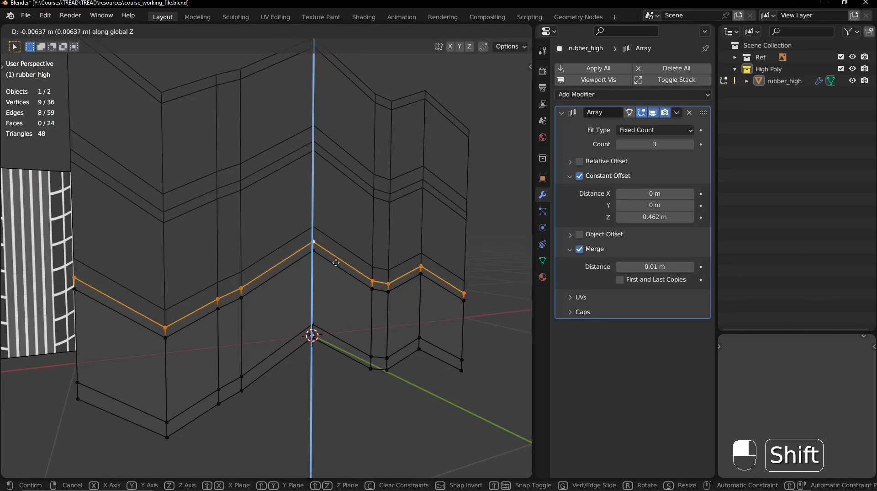
click(335, 243)
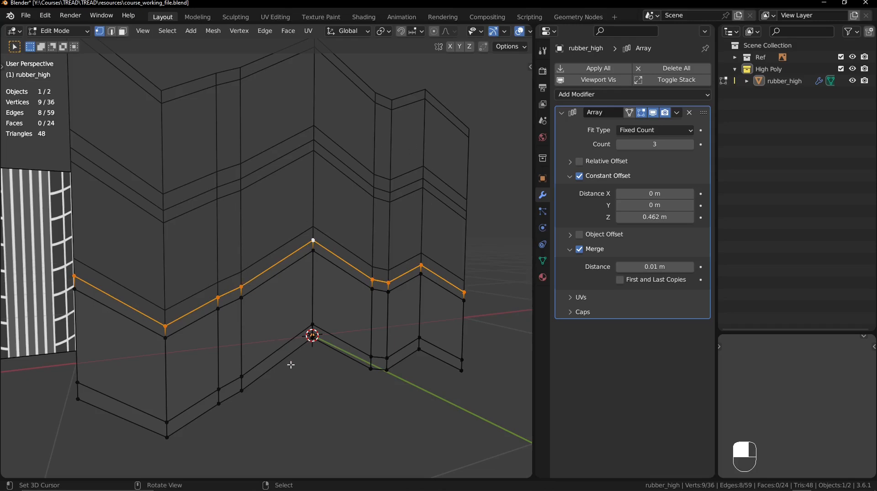
key(shift+z)
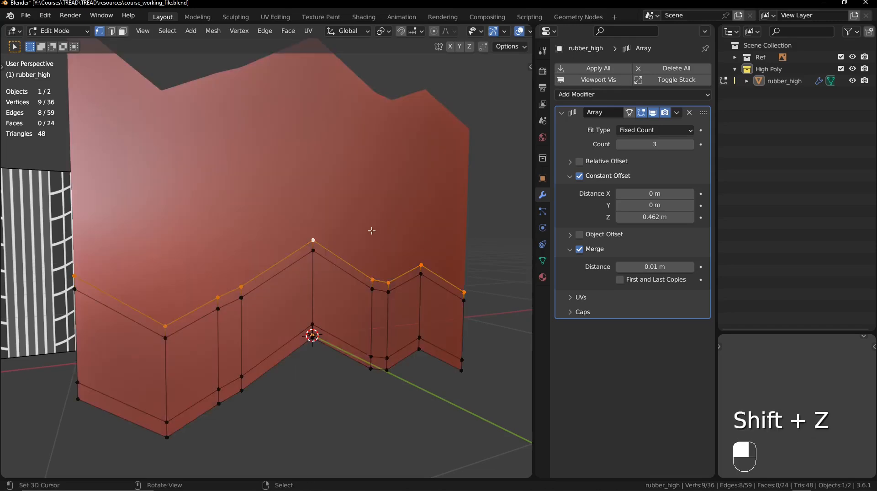
- Undo the test move of the row's topmost edge path and clear the selection
key(ctrl+z)
key(ctrl+z)
key(ctrl+z)
key(alt+a)
- Select the vertical edges at both outer ends of the row, extrude them back along Y by a little over 1 m, and return to Object Mode
drag(165, 254, 224, 352)
middle_drag(436, 308, 316, 299)
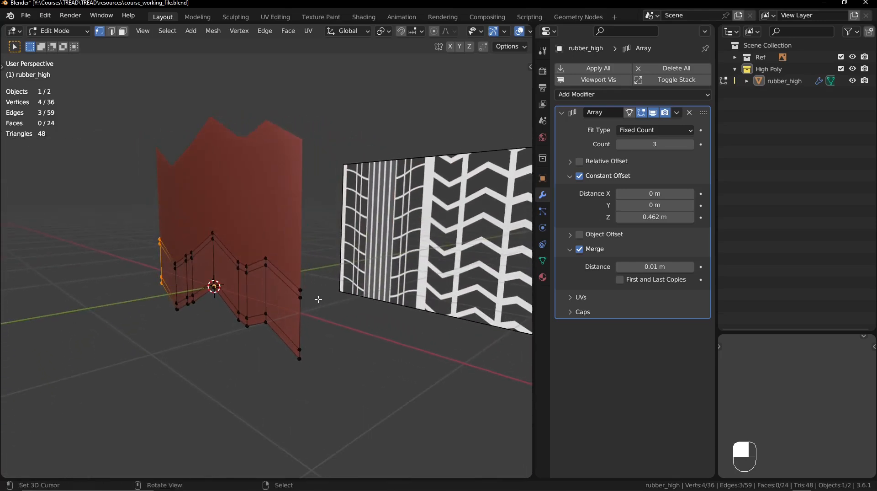
shift+drag(281, 274, 357, 402)
middle_drag(357, 402, 308, 358)
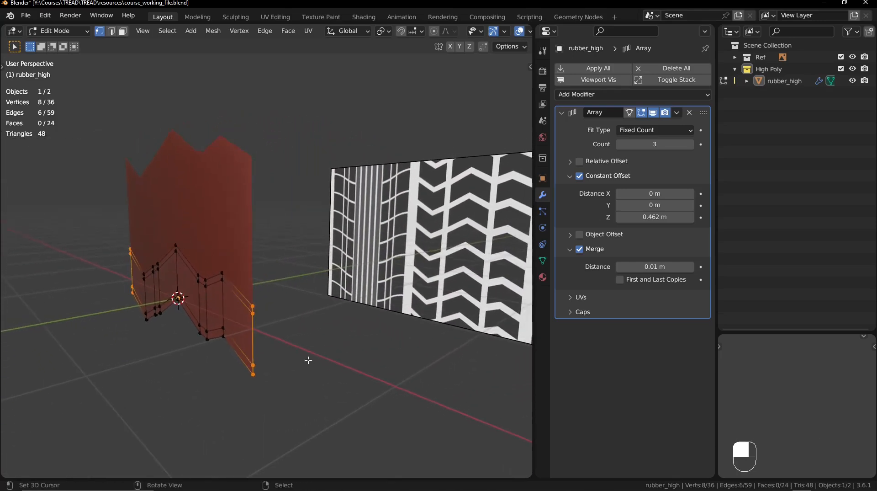
key(e)
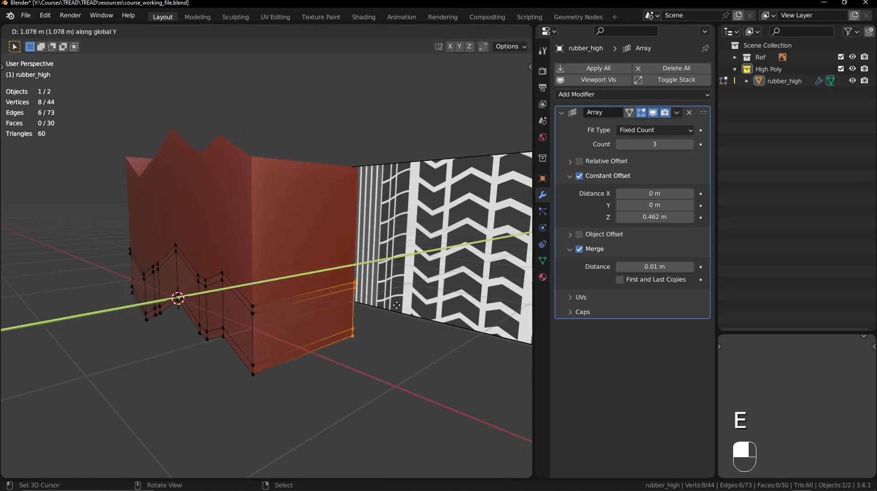
click(420, 291)
ctrl+middle_drag(413, 285, 315, 256)
key(Tab)
middle_drag(338, 257, 222, 291)
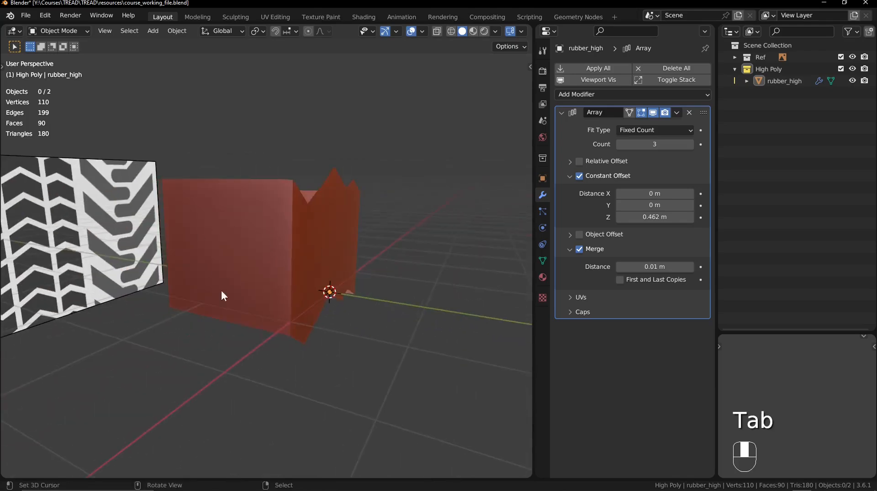
middle_drag(281, 257, 249, 262)
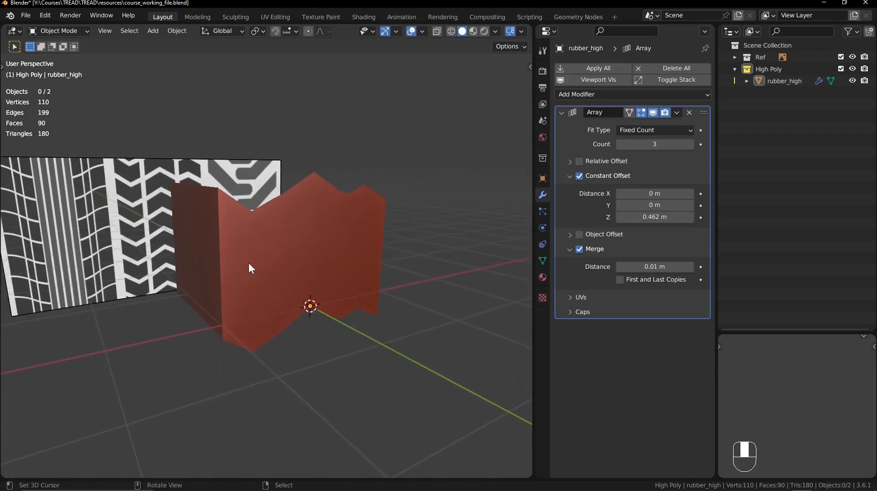
- In Edit Mode, select the six tread block faces of the row in front view and extrude them outward about 0.05 m along their normals
click(305, 275)
key(Tab)
ctrl+middle_drag(302, 302, 313, 284)
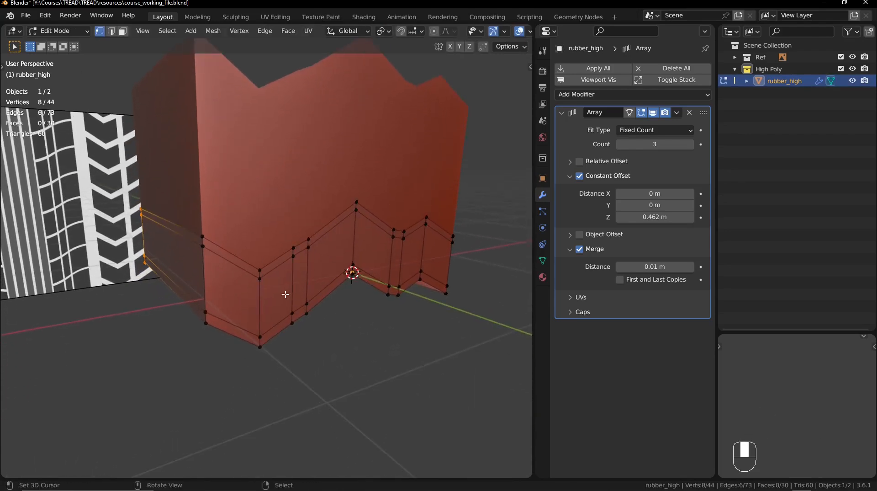
key(KP_1)
mouse_move(257, 294)
shift+middle_down()
mouse_move(260, 335)
mouse_move(255, 294)
shift+middle_up()
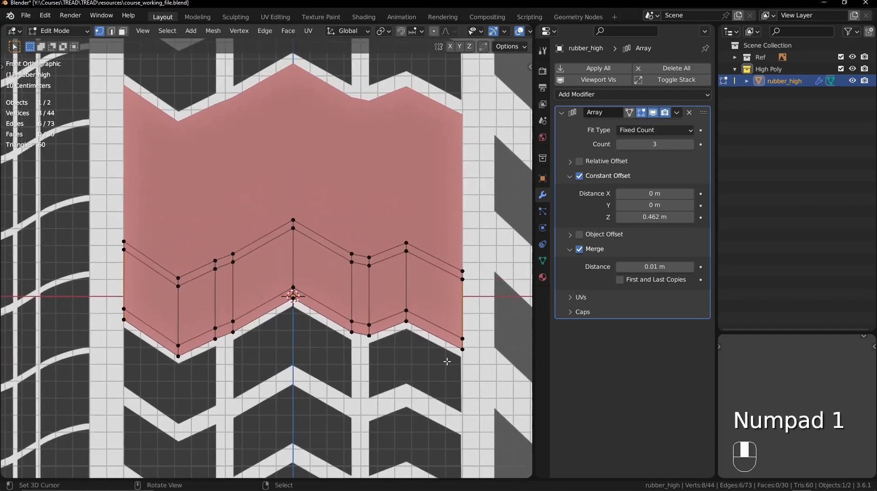
click(122, 31)
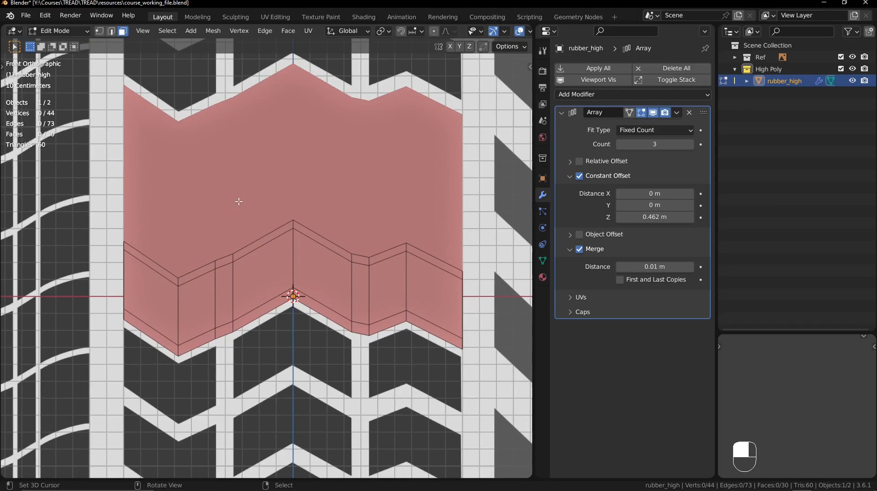
key(alt+z)
click(161, 296)
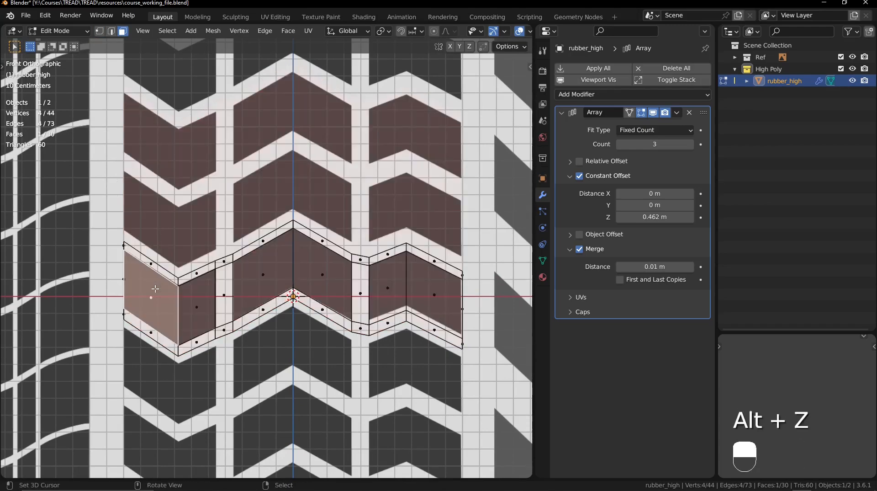
shift+click(194, 305)
shift+click(254, 273)
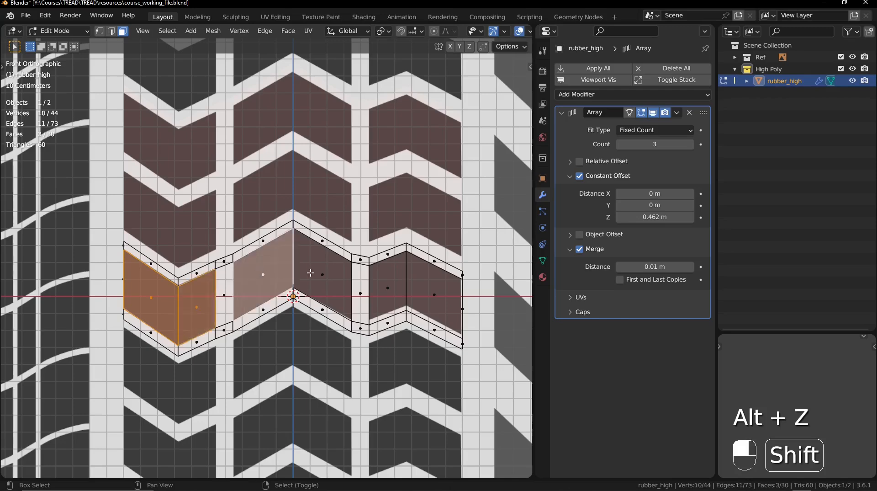
shift+click(312, 273)
shift+click(393, 285)
shift+click(427, 289)
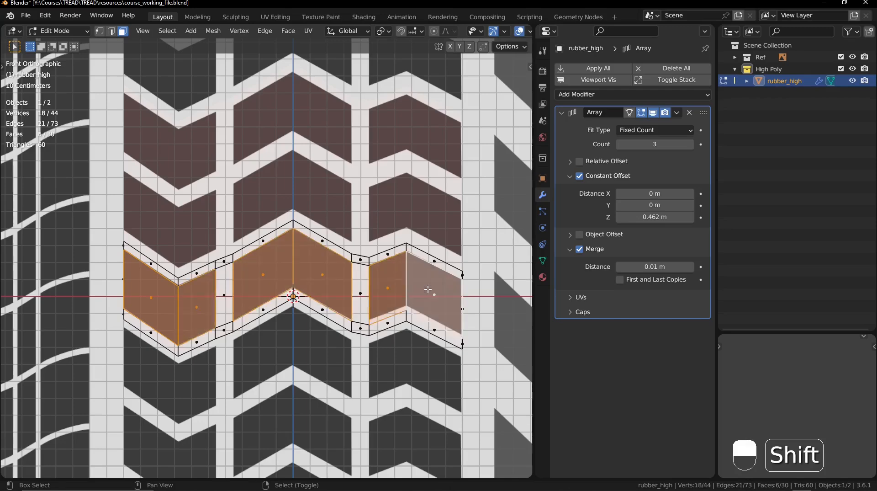
key(alt+z)
middle_drag(303, 267, 364, 277)
ctrl+middle_drag(365, 277, 333, 337)
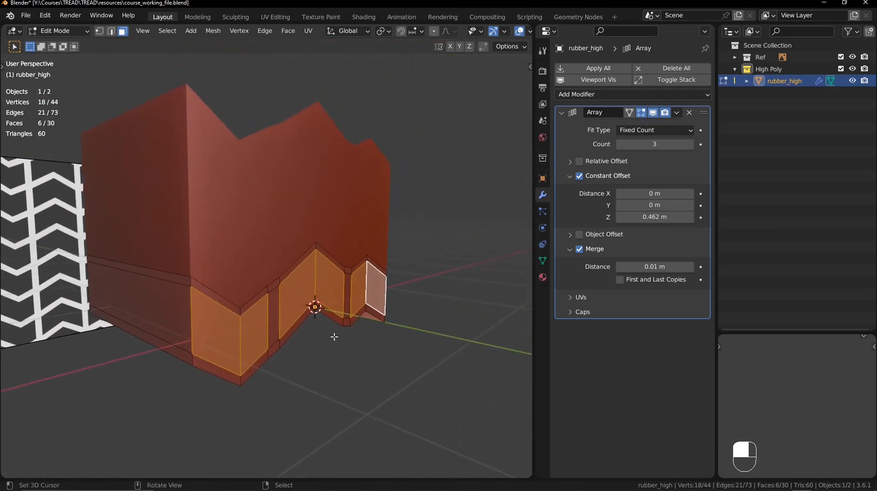
key(e)
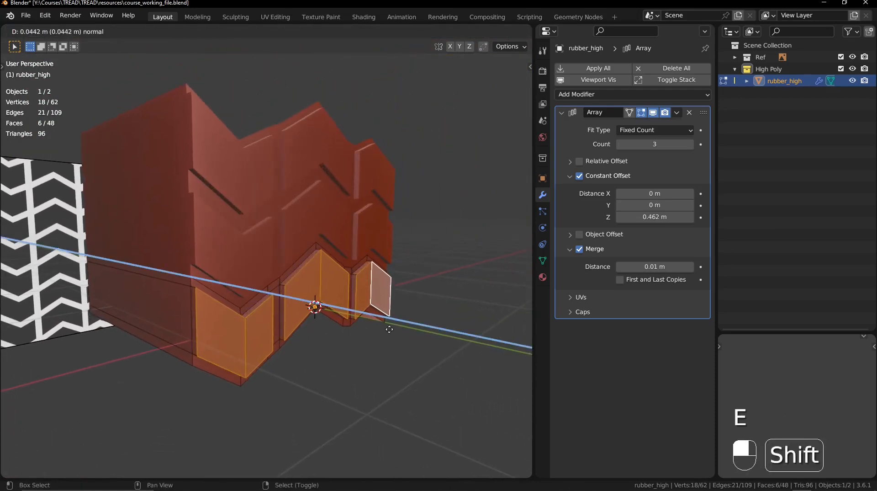
click(403, 327)
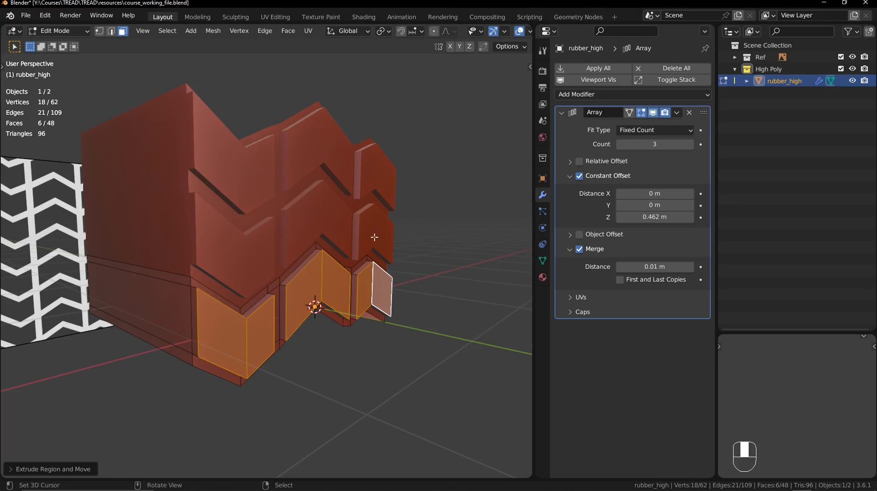
middle_drag(372, 239, 192, 225)
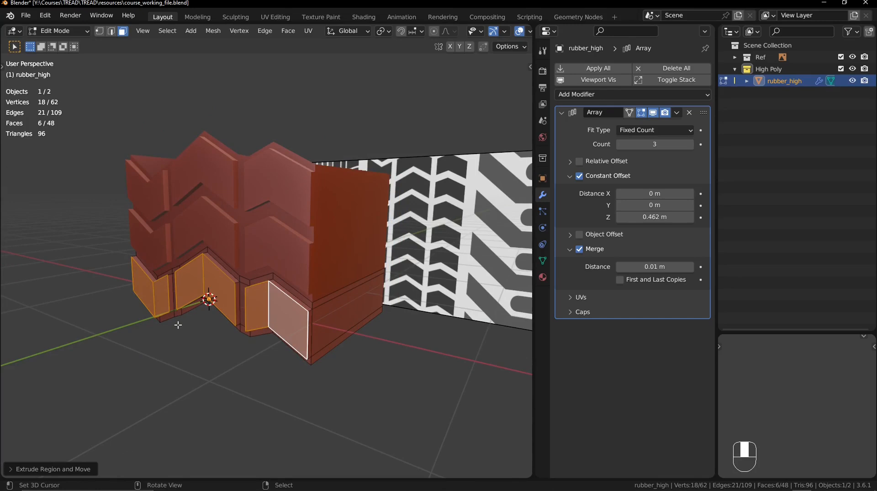
- Try moving the raised block faces farther outward along Y and undo that move
key(g)
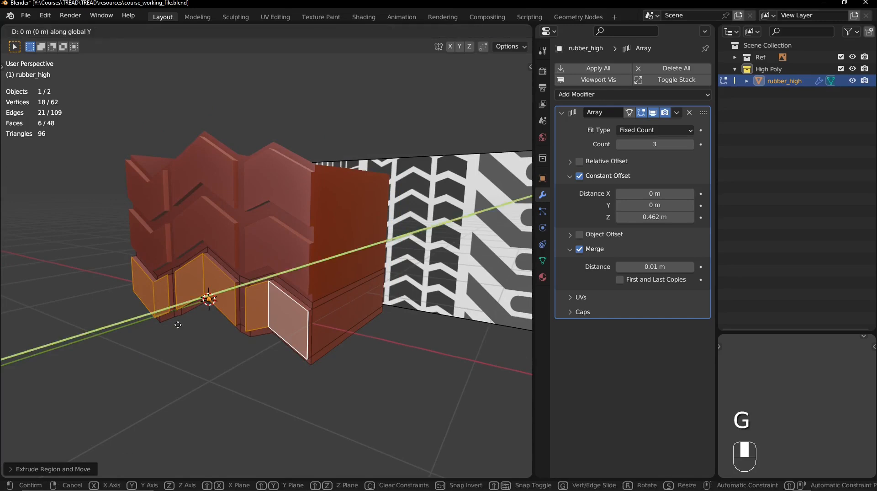
click(329, 269)
middle_drag(329, 269, 269, 202)
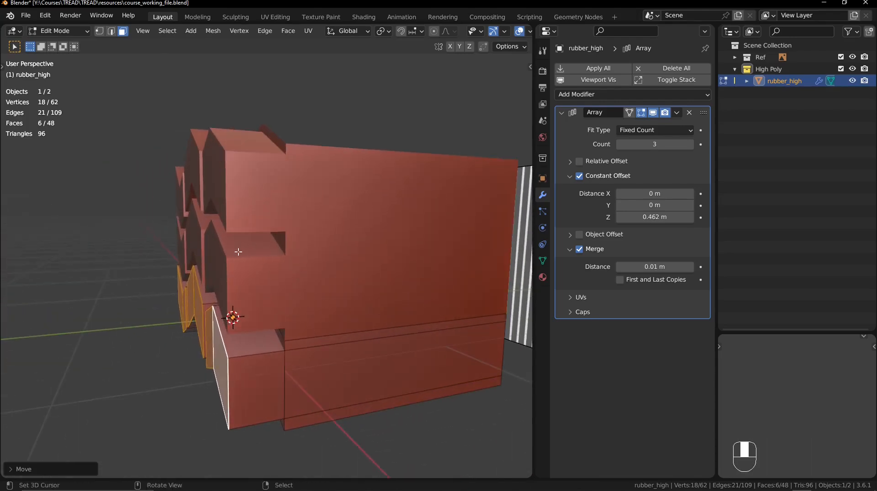
key(ctrl+z)
middle_drag(283, 282, 440, 289)
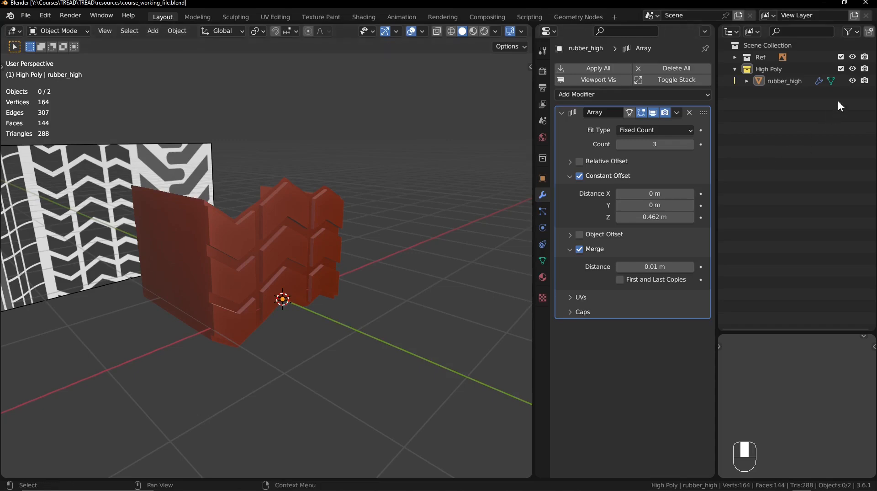
- Hide rubber_high and add a Bezier circle curve at the world origin
click(852, 80)
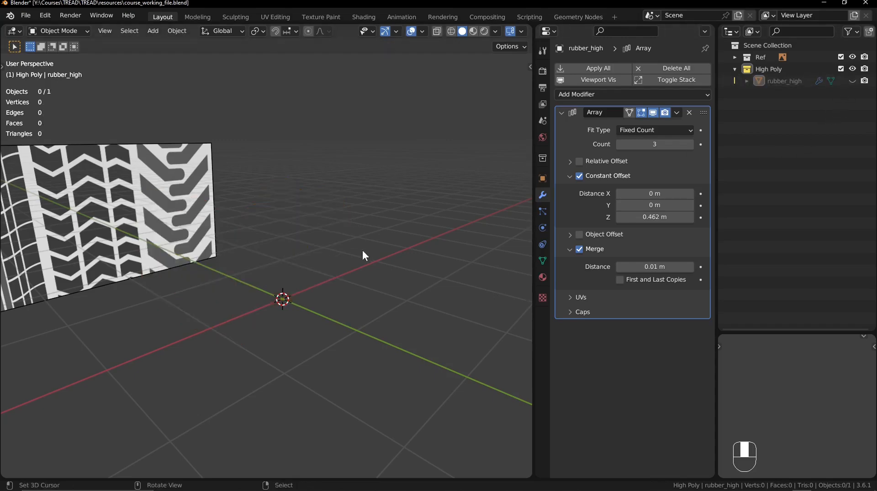
key(shift+a)
mouse_move(335, 179)
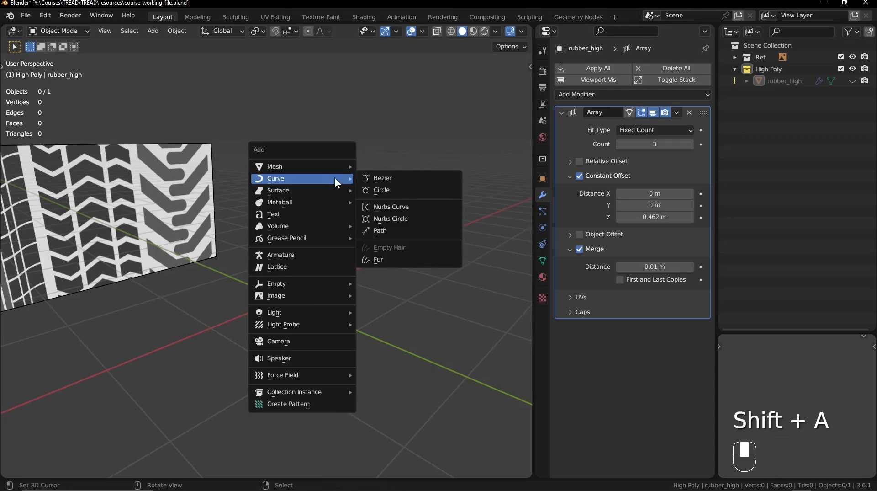
click(407, 194)
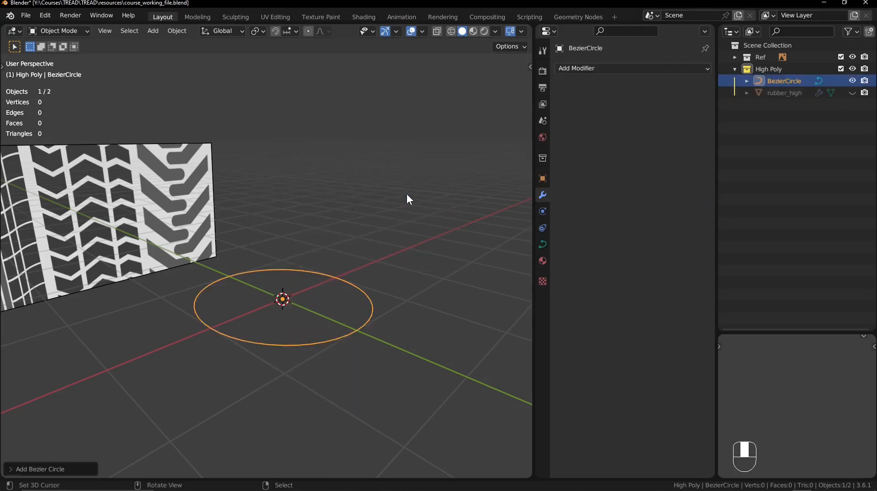
middle_drag(407, 194, 392, 234)
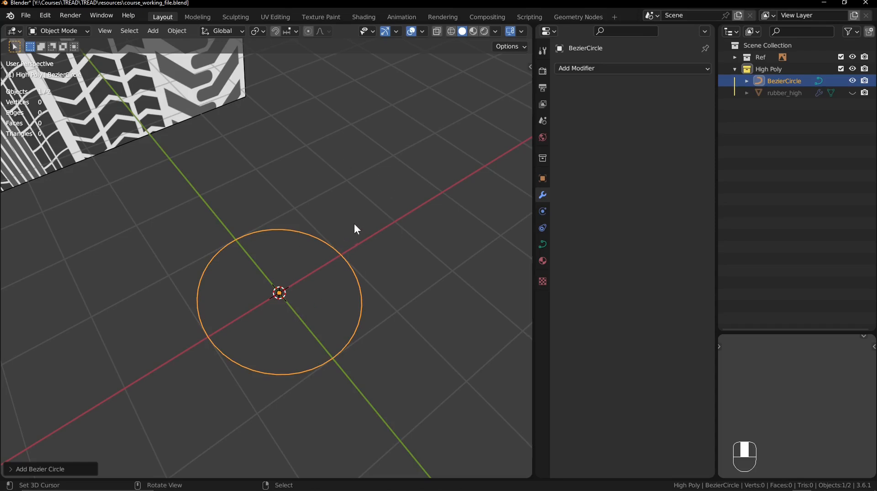
- Show rubber_high together with the Bezier circle and compare how the two are oriented
click(854, 92)
middle_drag(411, 192, 336, 251)
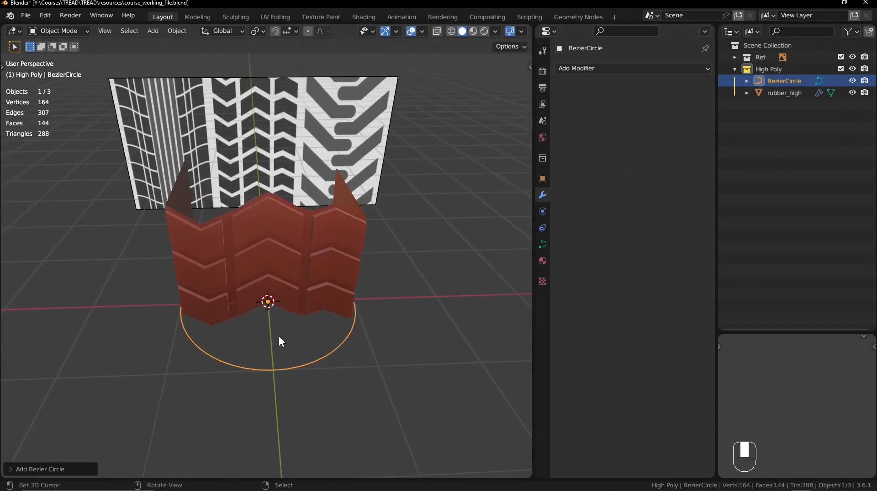
middle_drag(279, 337, 326, 262)
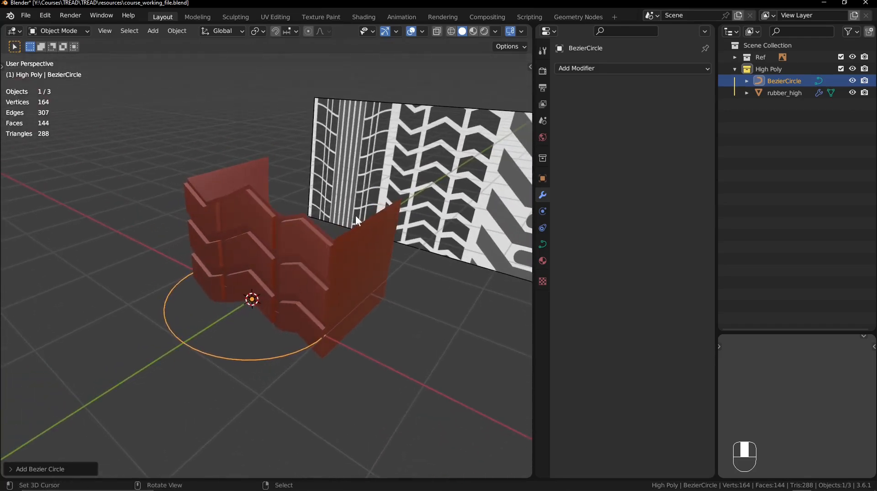
- Hide rubber_high and, in Edit Mode, rotate all of the circle's control points 90° about the Y axis so it stands upright
key(Tab)
click(853, 92)
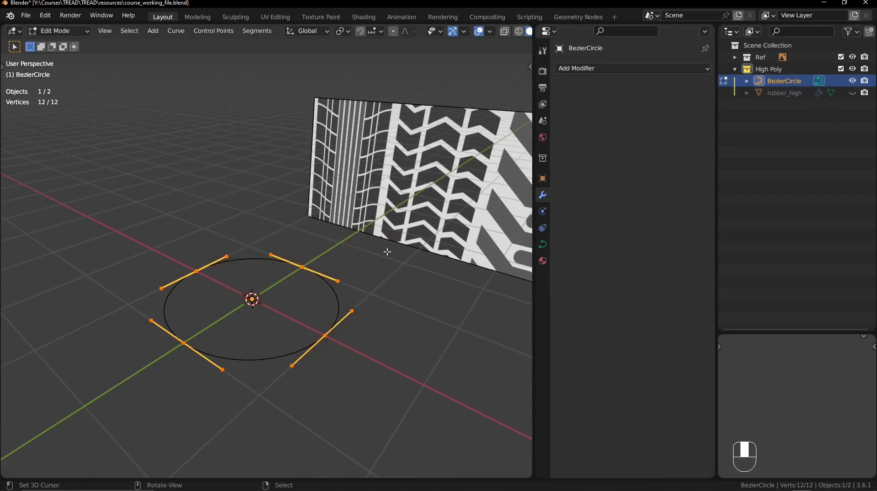
key(r)
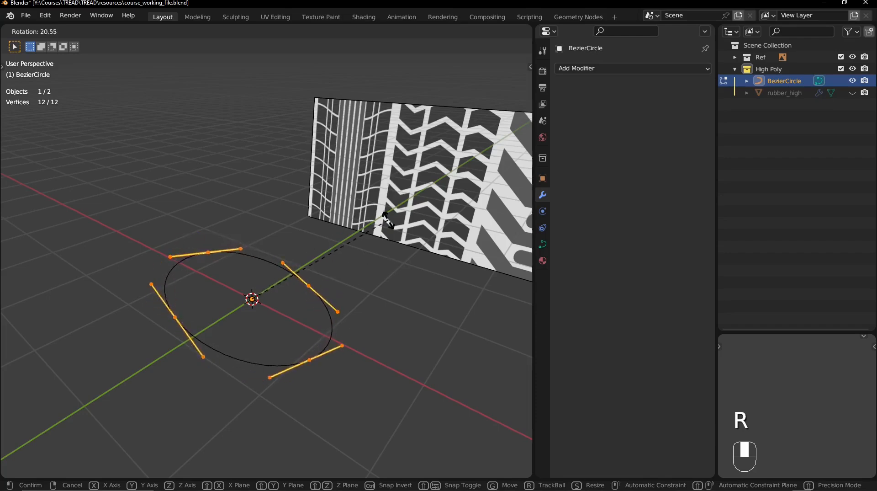
key(y)
key(ctrl)
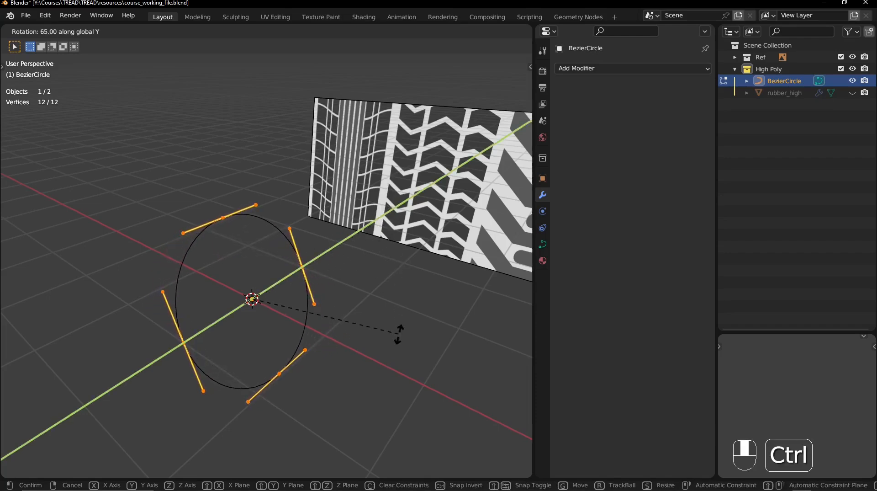
click(394, 409)
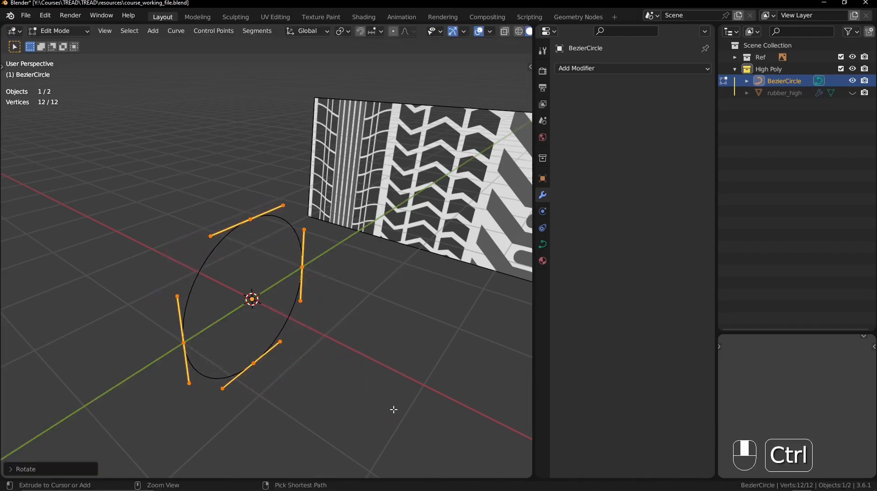
middle_drag(323, 323, 304, 337)
- Scale the circle's control points up about 4 times in the right view and return to Object Mode
key(KP_3)
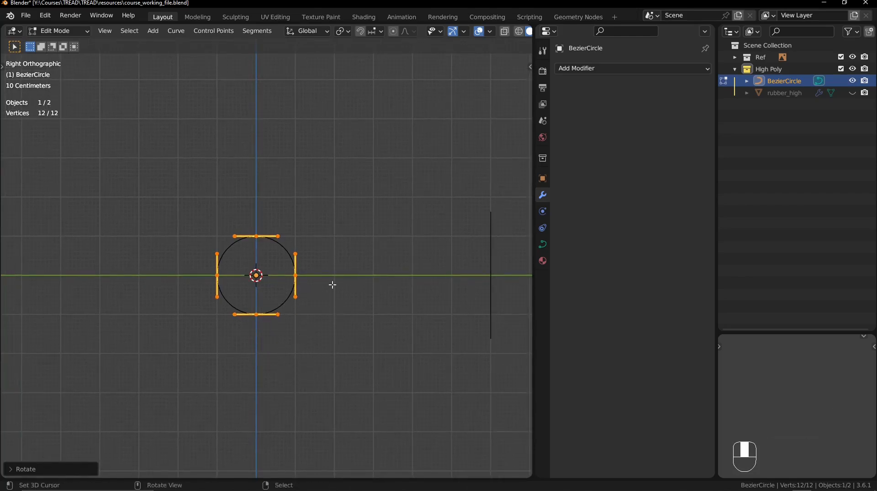
key(s)
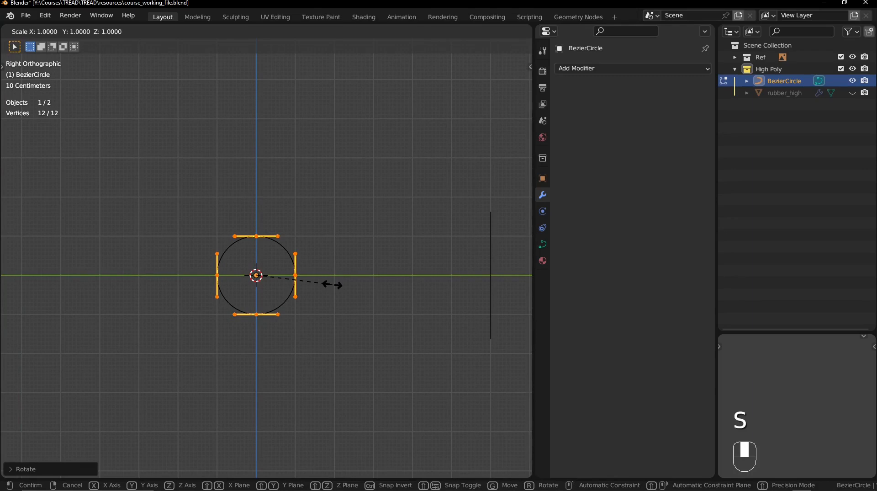
click(332, 284)
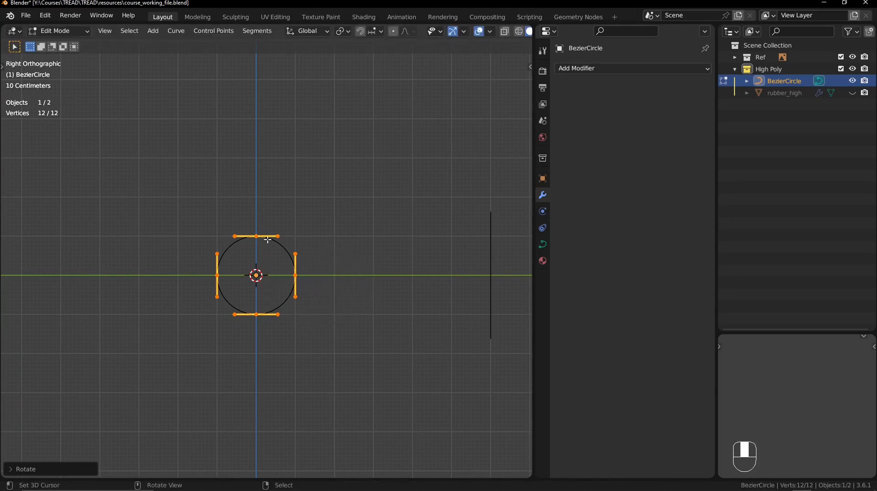
ctrl+middle_drag(243, 290, 233, 353)
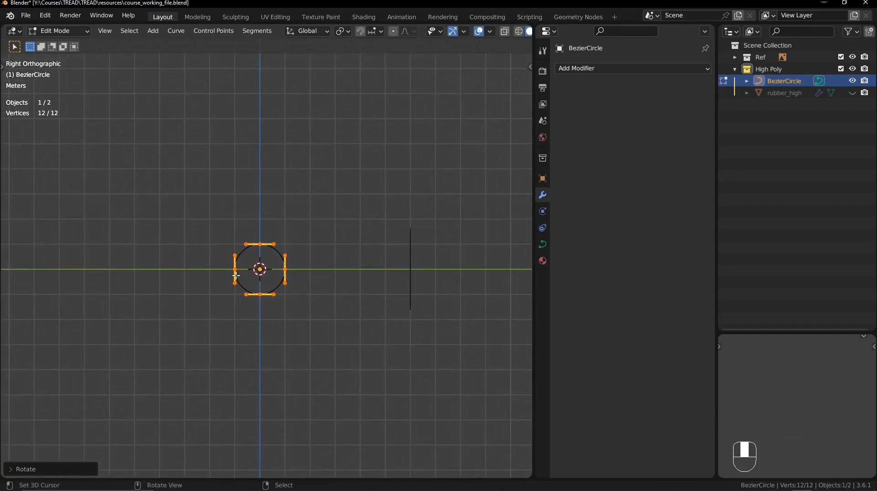
key(s)
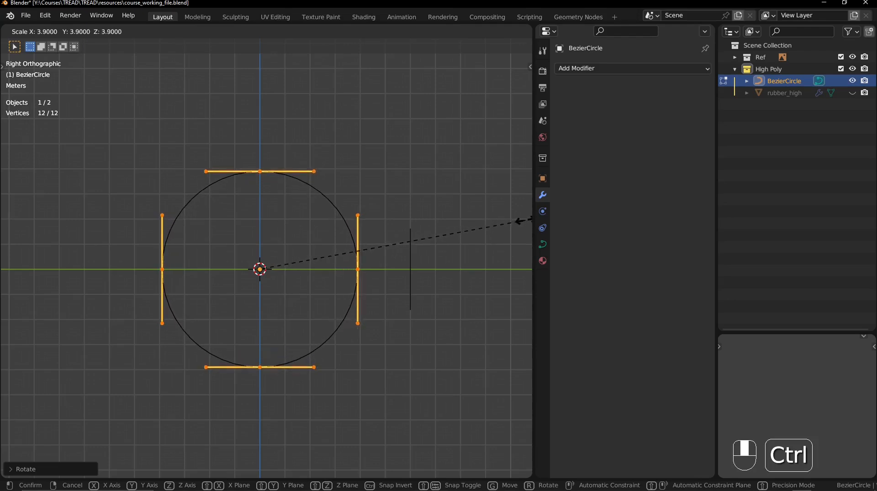
click(4, 215)
middle_drag(226, 209, 138, 330)
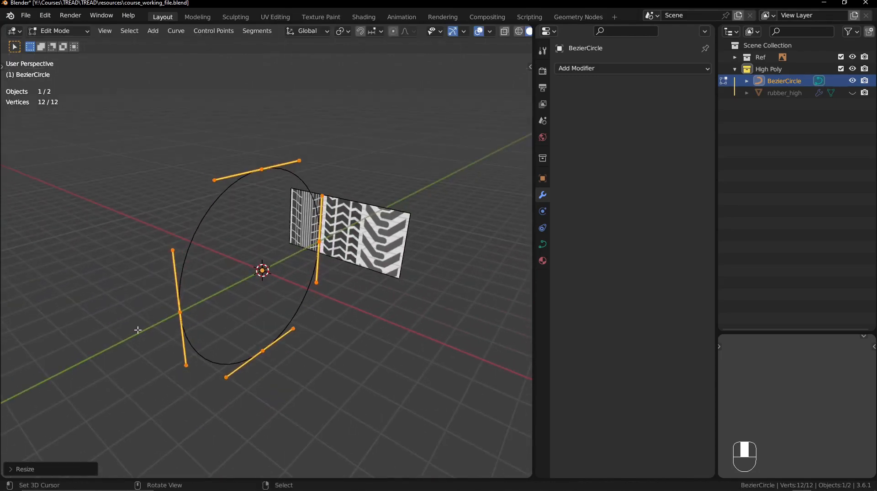
middle_drag(328, 277, 304, 271)
key(Tab)
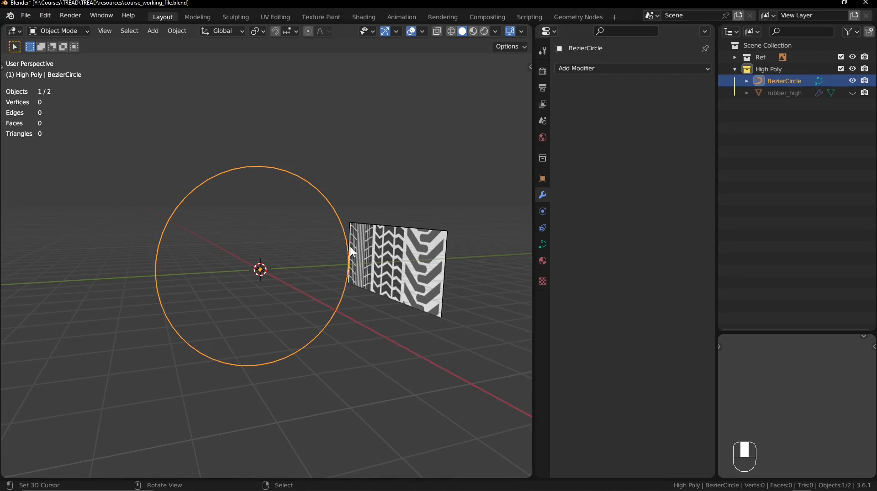
- Show rubber_high and add a Curve modifier to it after the Array, with BezierCircle as the curve object
click(852, 93)
mouse_move(391, 202)
middle_down()
mouse_move(407, 231)
mouse_move(413, 197)
mouse_move(389, 215)
middle_up()
click(294, 266)
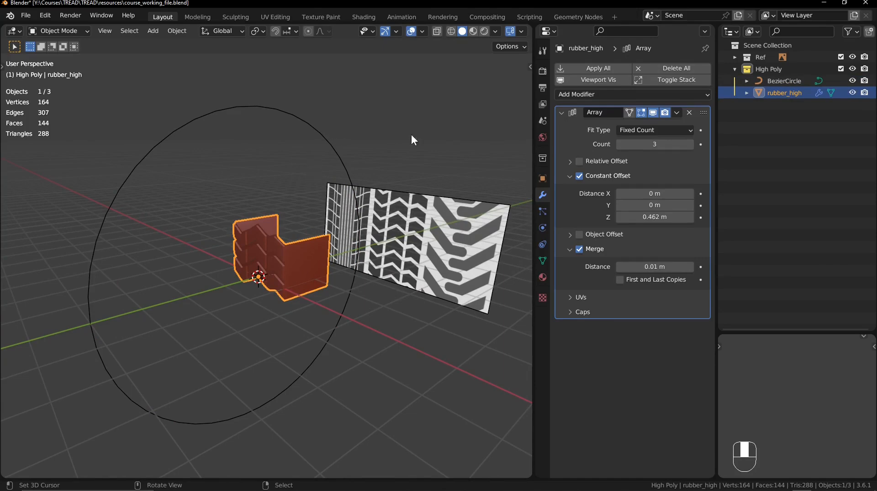
click(563, 111)
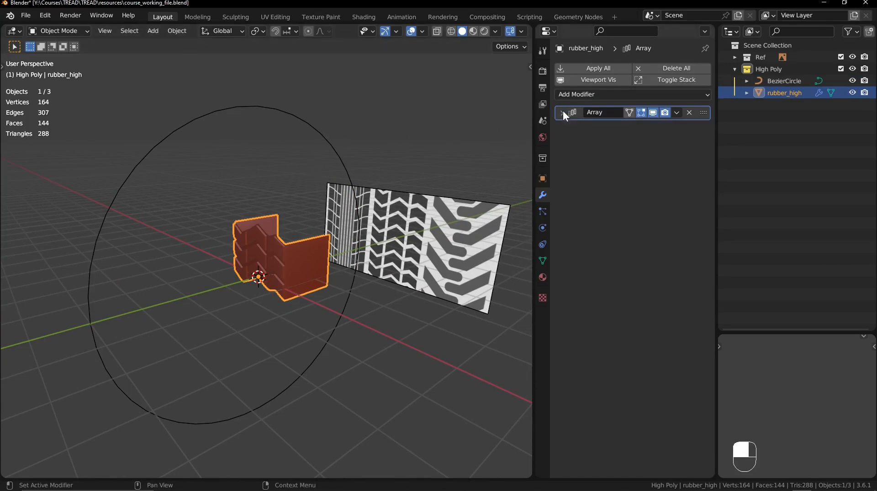
click(615, 96)
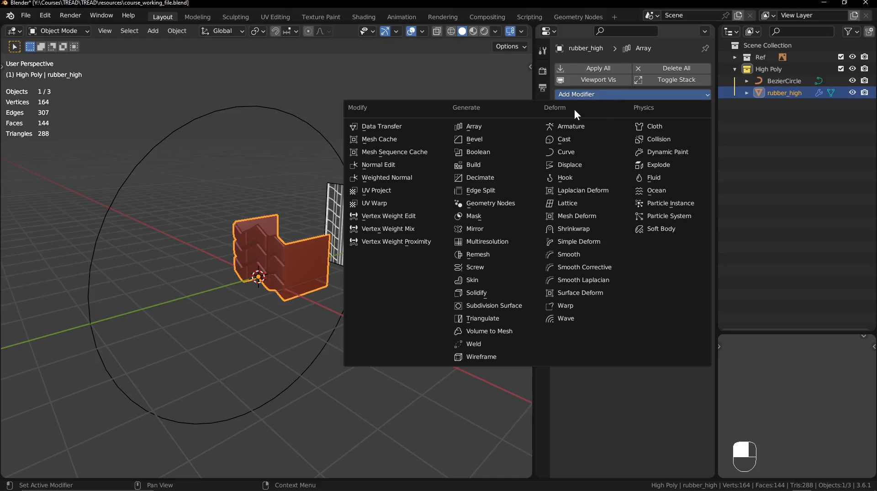
click(583, 153)
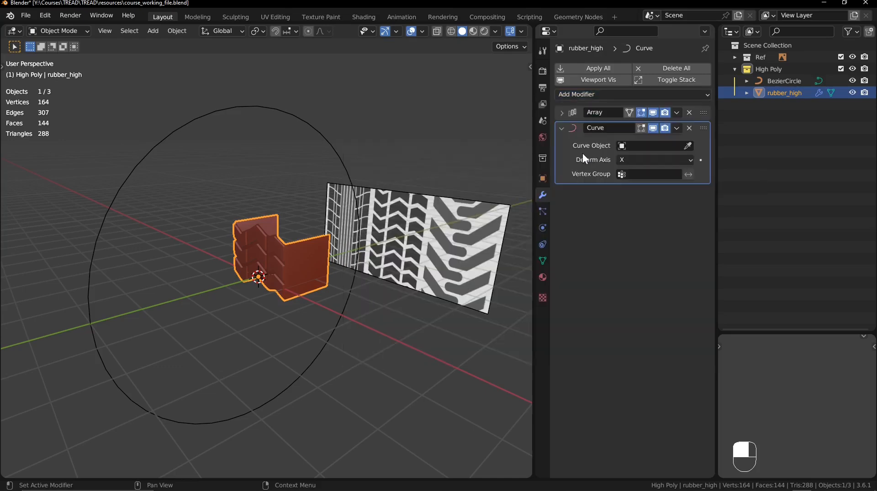
click(688, 145)
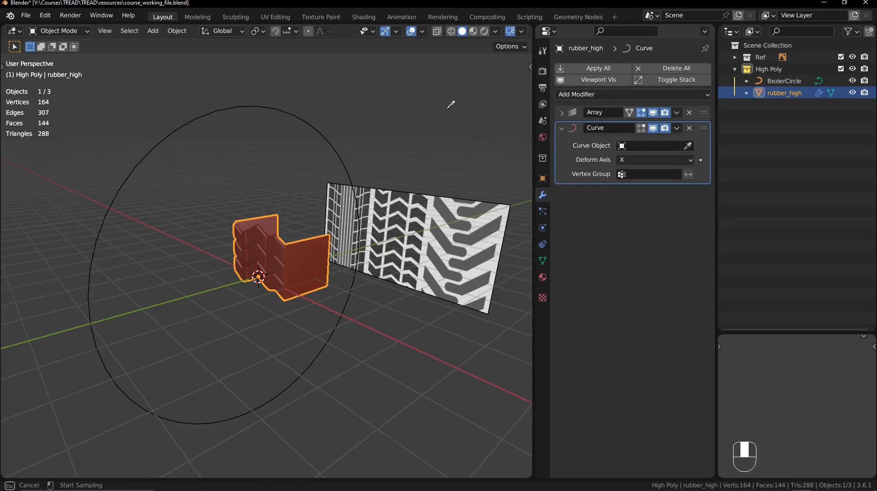
click(201, 113)
shift+middle_drag(216, 144, 221, 125)
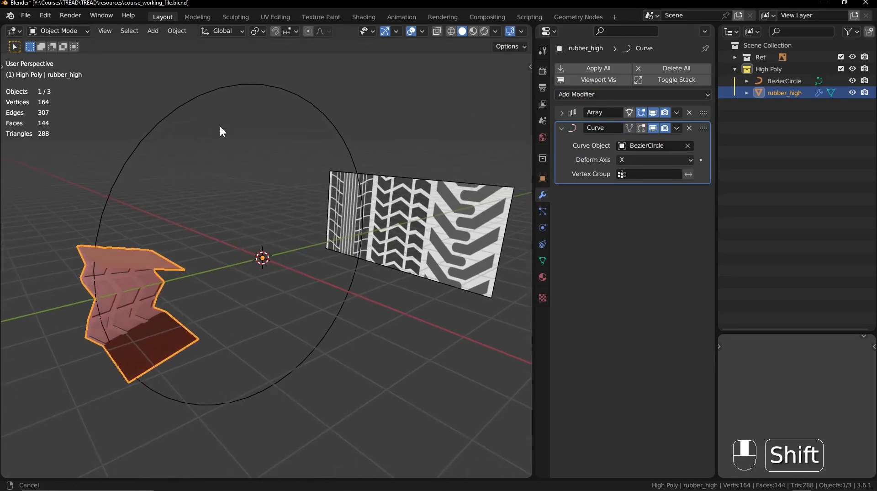
- Compare rubber_high's curve-deformed shape in Object Mode with its undeformed mesh in Edit Mode to judge the deform direction
key(alt+a)
middle_drag(221, 182, 374, 190)
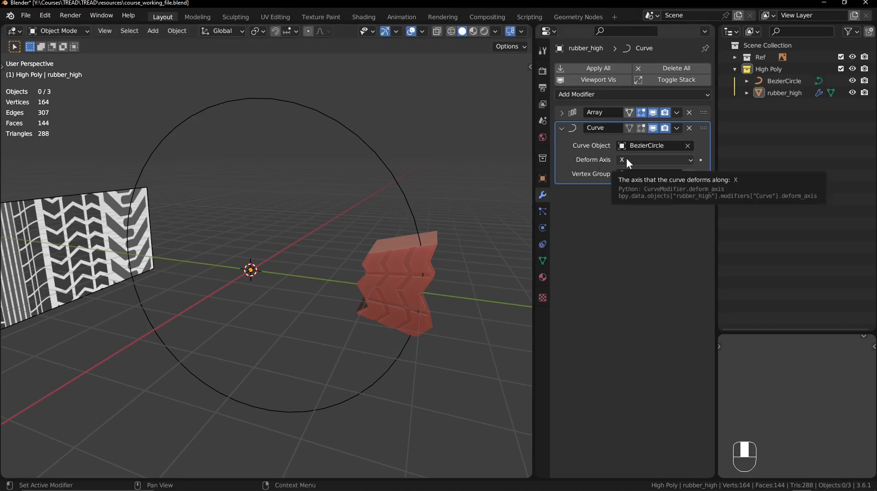
click(401, 269)
key(Tab)
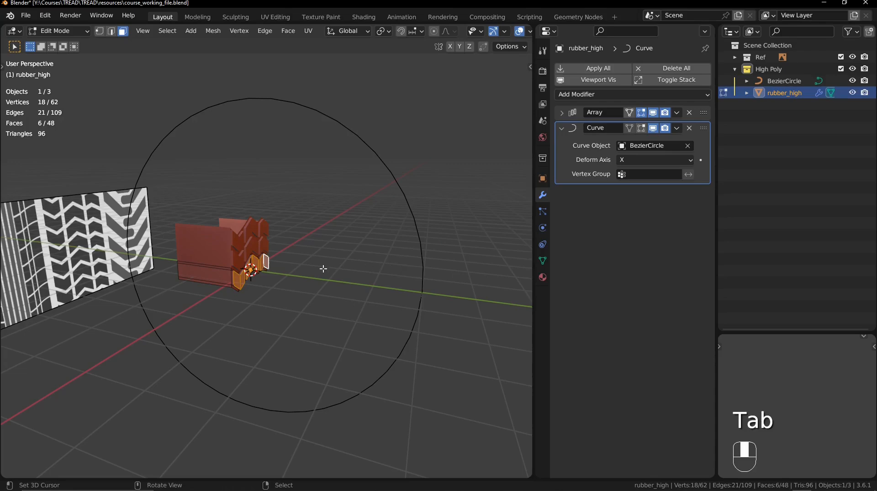
middle_drag(242, 205, 263, 172)
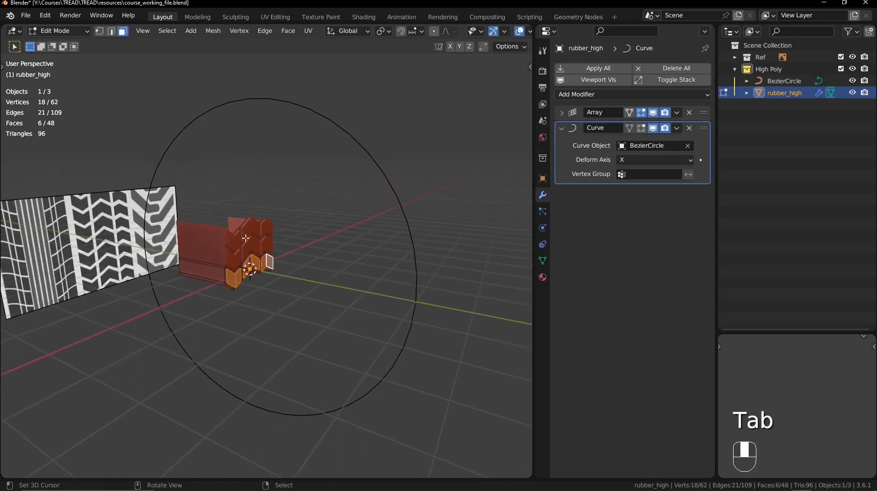
shift+middle_drag(246, 238, 280, 295)
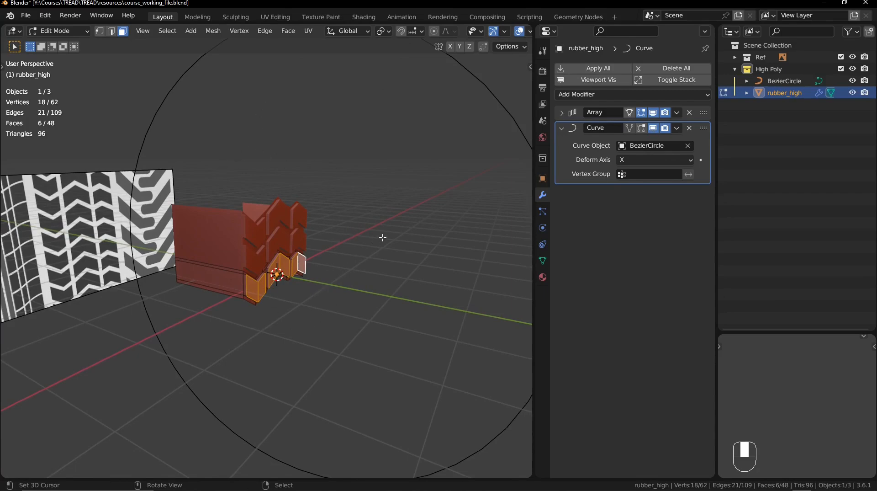
key(Tab)
ctrl+middle_drag(386, 260, 382, 270)
shift+middle_drag(382, 270, 376, 282)
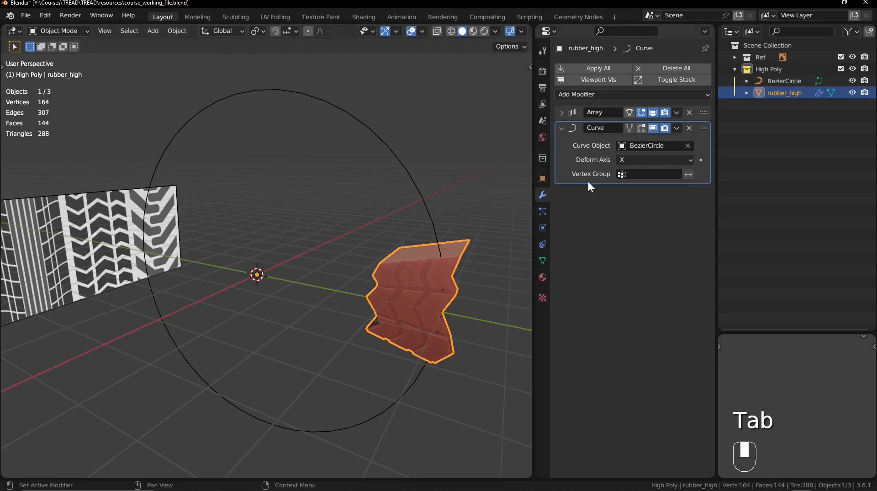
- Set the Curve modifier's deform axis to Z and clear the selection
click(636, 158)
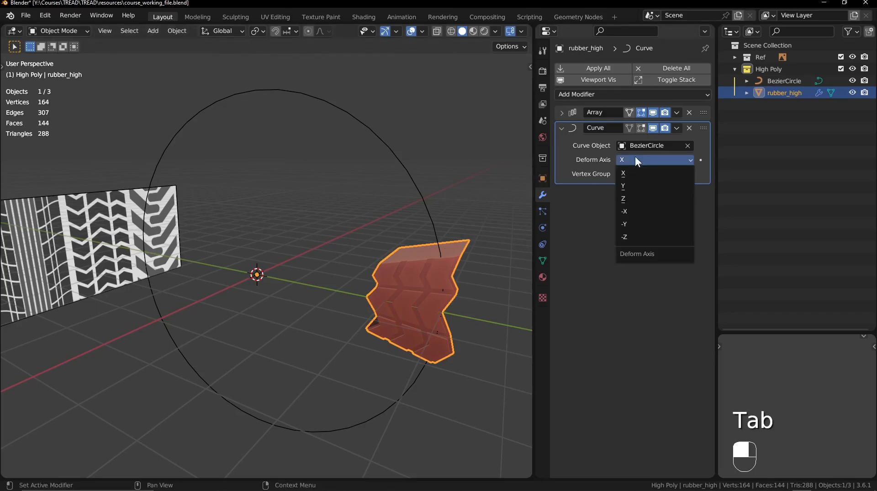
click(645, 197)
shift+middle_drag(461, 256, 319, 294)
key(KP_Decimal)
key(alt+a)
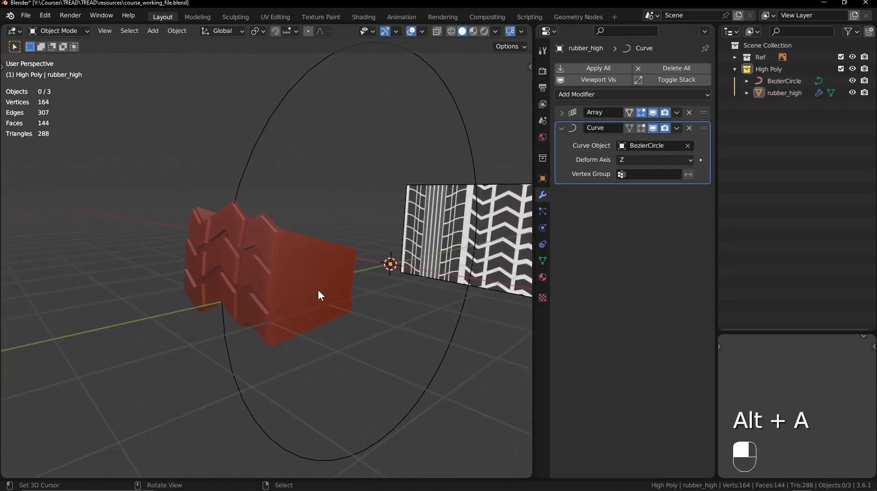
- Raise the Array modifier's fixed count to 51 so the tread rows extend around the circle
click(562, 112)
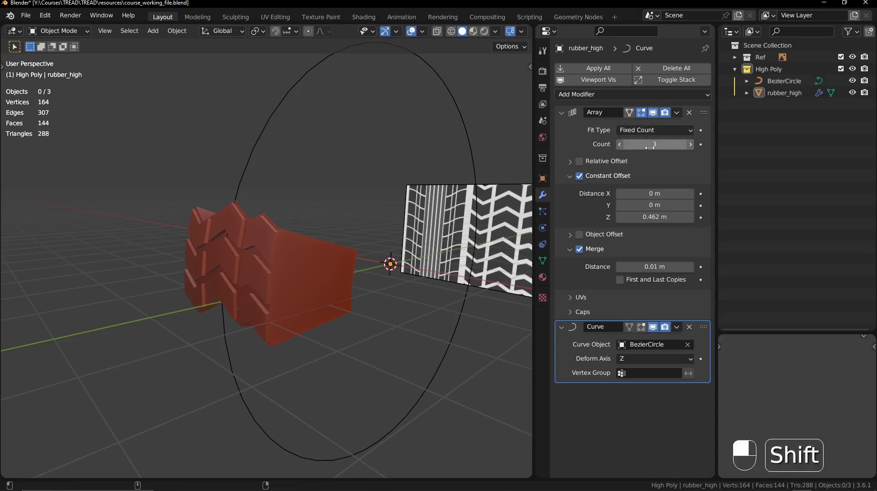
shift+drag(655, 144, 763, 144)
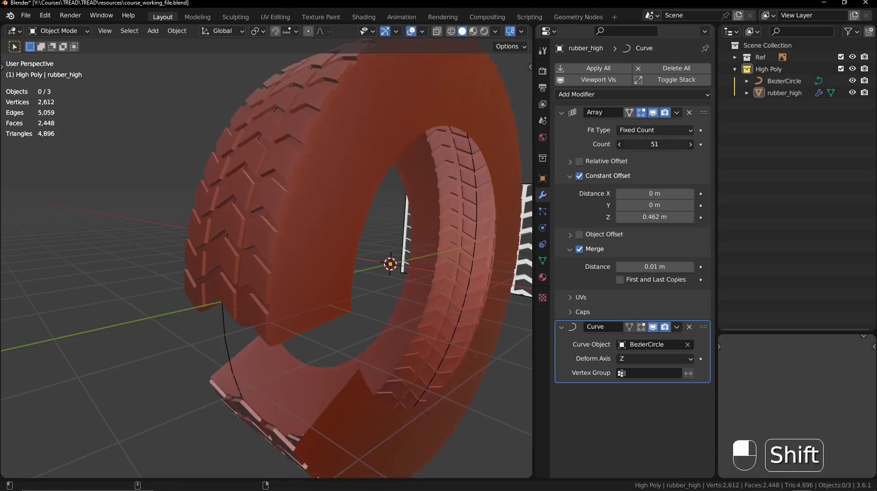
ctrl+middle_drag(416, 155, 372, 208)
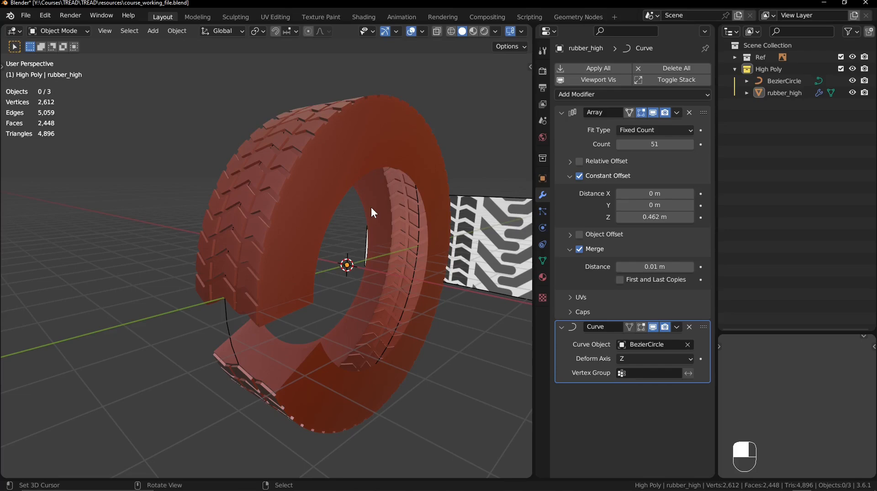
- Save the file and change the Array modifier's fit type to Fit Curve, using BezierCircle as its curve
key(ctrl+s)
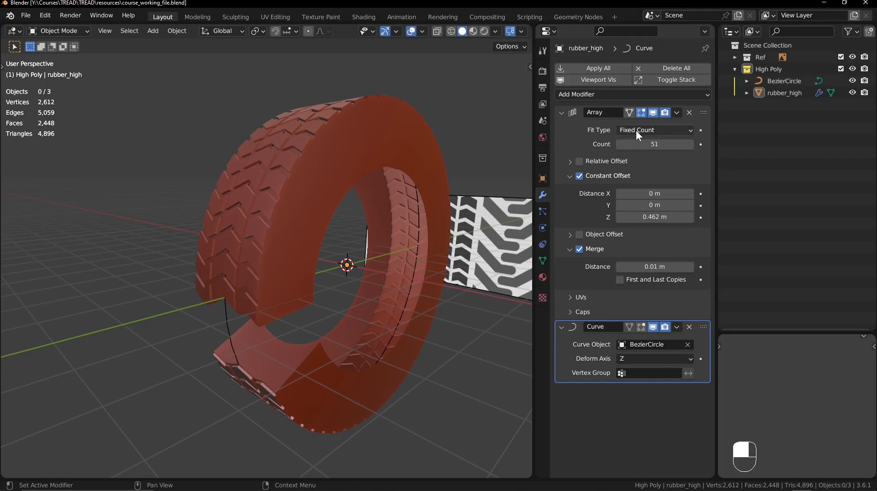
click(653, 130)
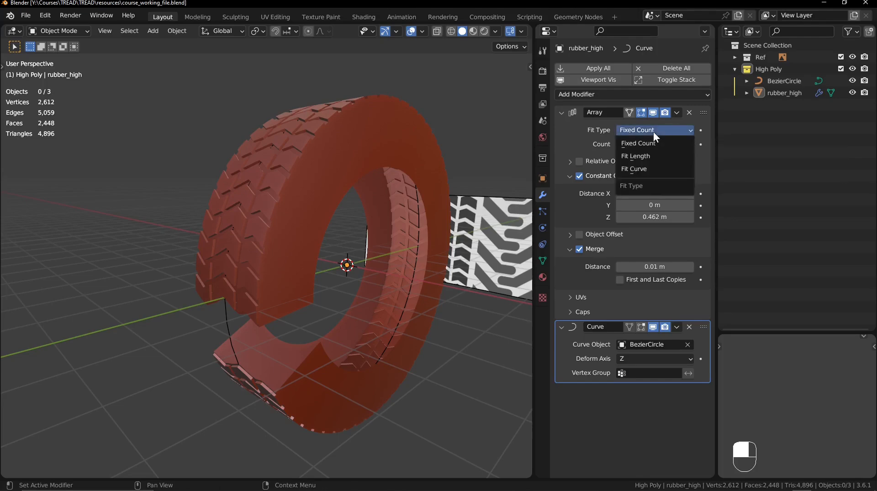
click(655, 168)
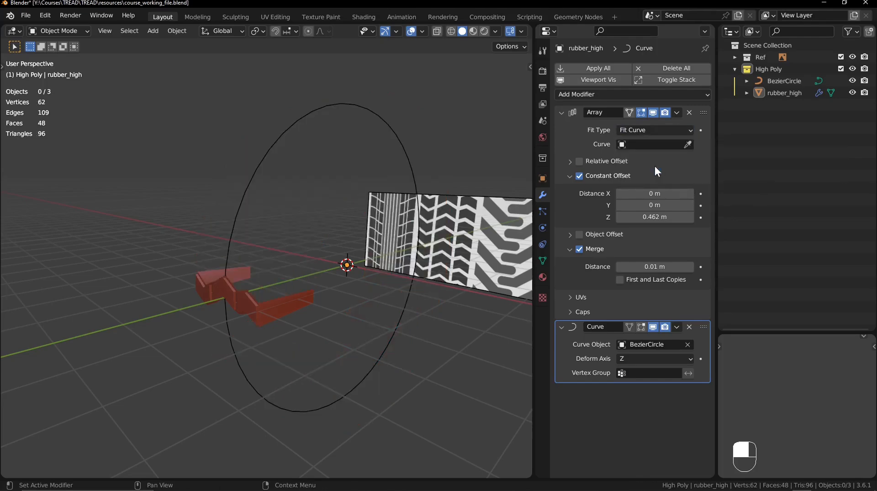
click(687, 144)
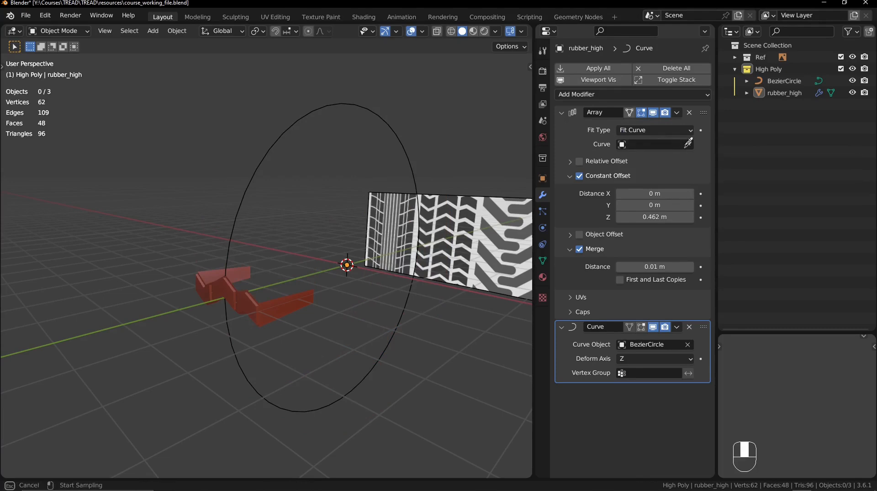
click(322, 105)
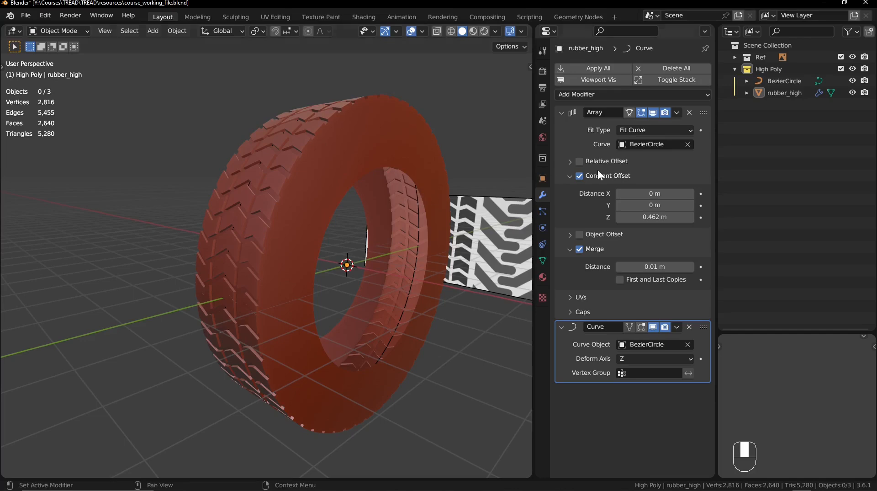
- Try scaling all of the Bezier circle's control points in Edit Mode to test how the tire adapts, and return to Object Mode
click(788, 81)
shift+middle_drag(443, 138, 407, 191)
key(Tab)
key(s)
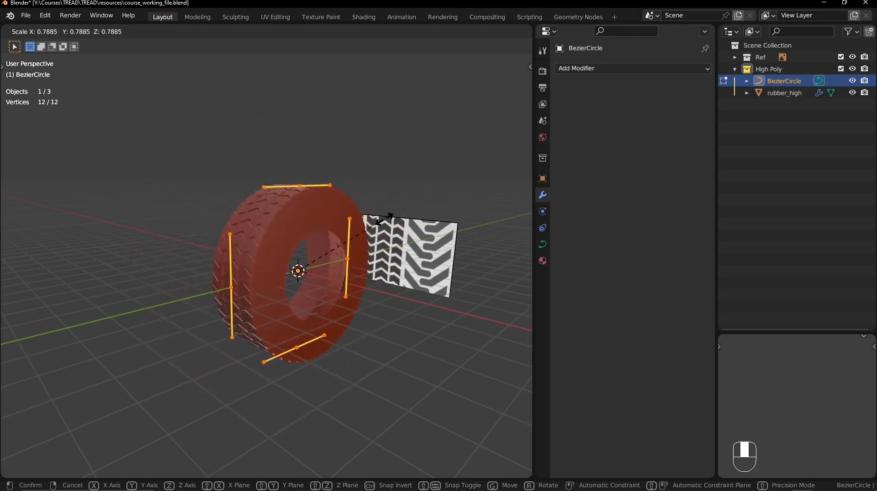
click(386, 219)
mouse_move(386, 219)
middle_down()
mouse_move(386, 197)
mouse_move(500, 233)
mouse_move(378, 227)
middle_up()
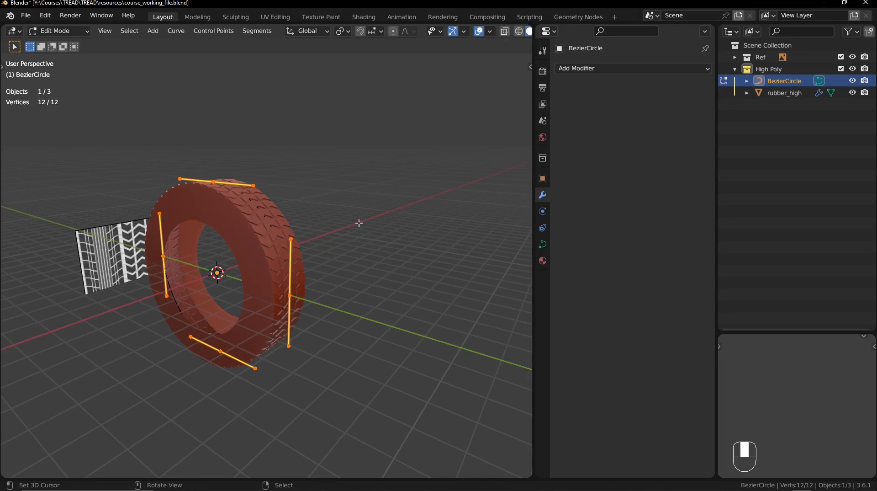
key(s)
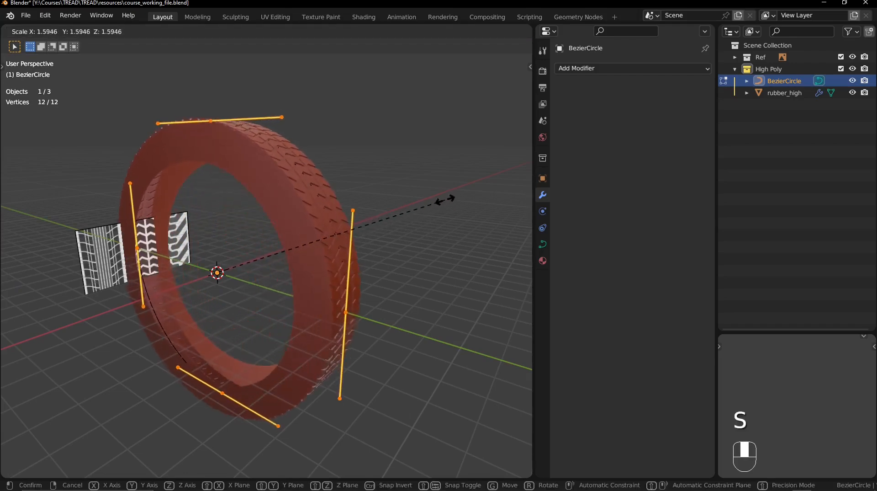
click(430, 200)
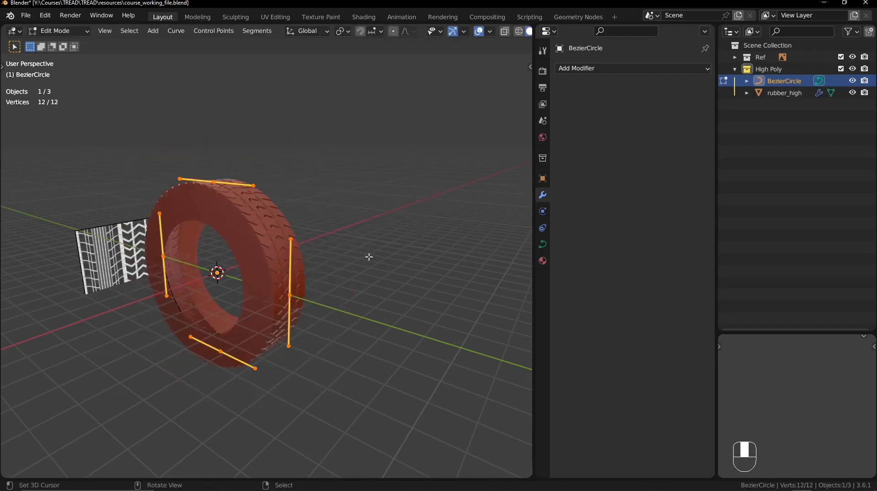
key(KP_Decimal)
ctrl+middle_drag(386, 247, 286, 226)
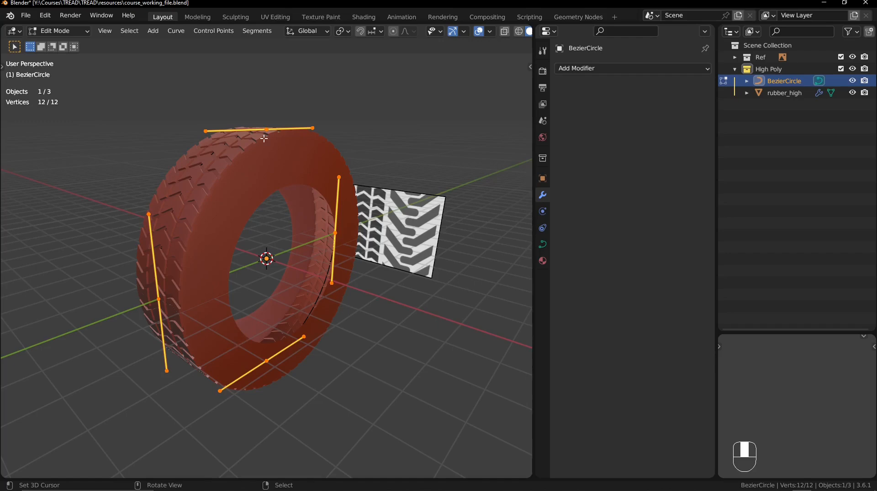
key(Tab)
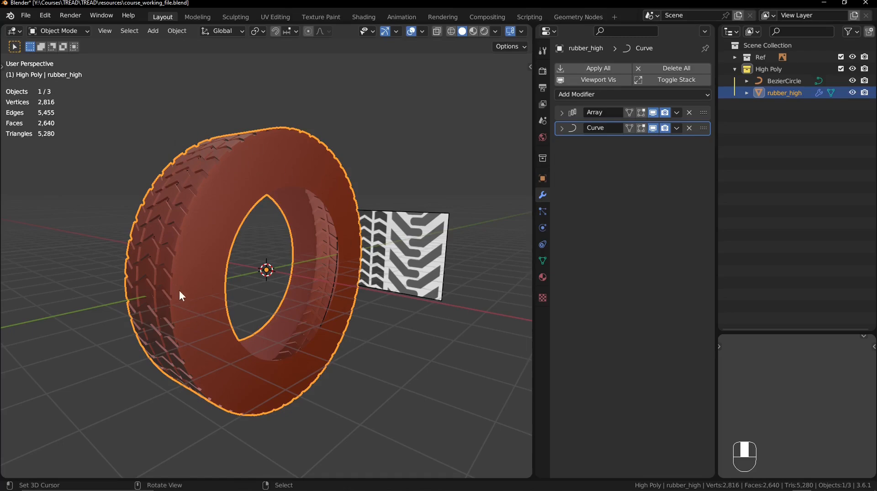
- Enter Edit Mode on rubber_high, deselect everything and enable the Array modifier's display in Edit Mode
ctrl+middle_drag(179, 296, 332, 204)
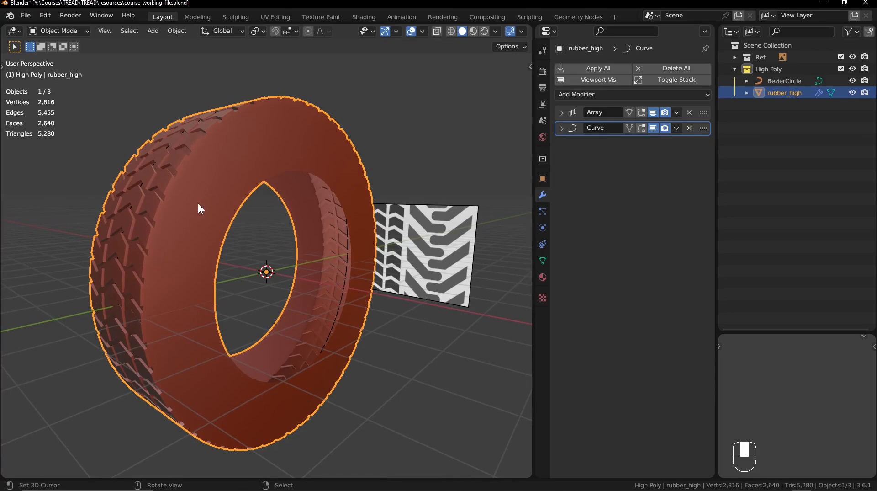
key(Tab)
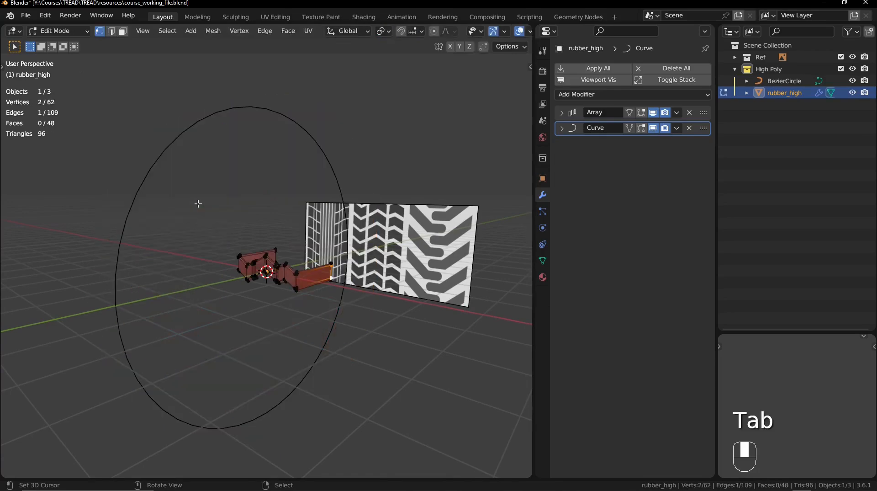
key(alt+a)
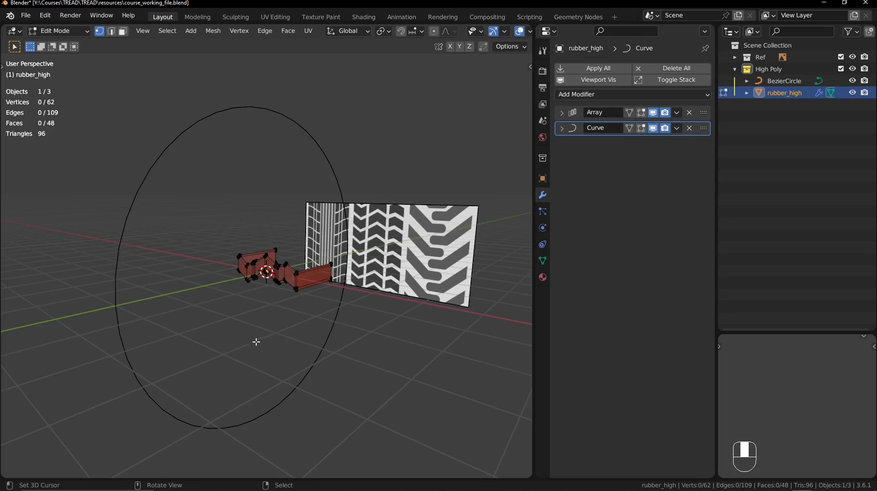
click(640, 111)
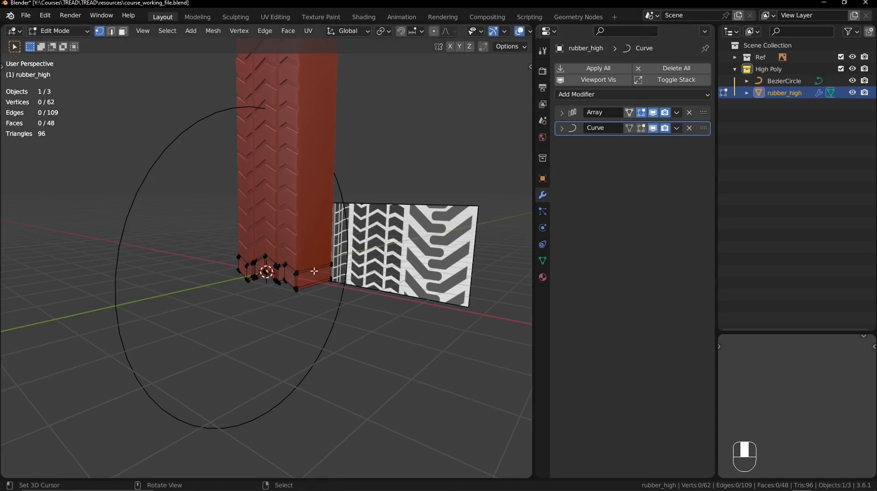
- Try moving the end vertices of the tread row's sidewall about 0.79 m along X
drag(354, 238, 320, 309)
key(g)
key(x)
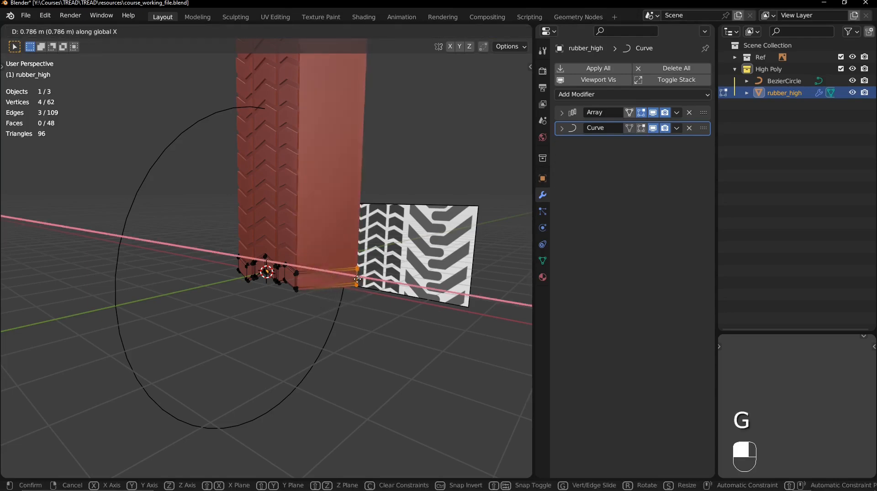
click(313, 251)
- Try moving the entire base tread row freely, cancel the move and deselect everything
key(a)
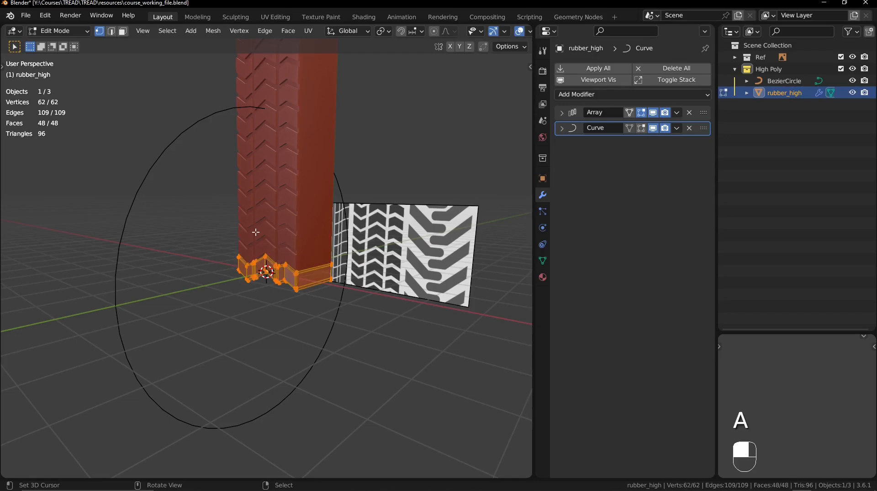
key(g)
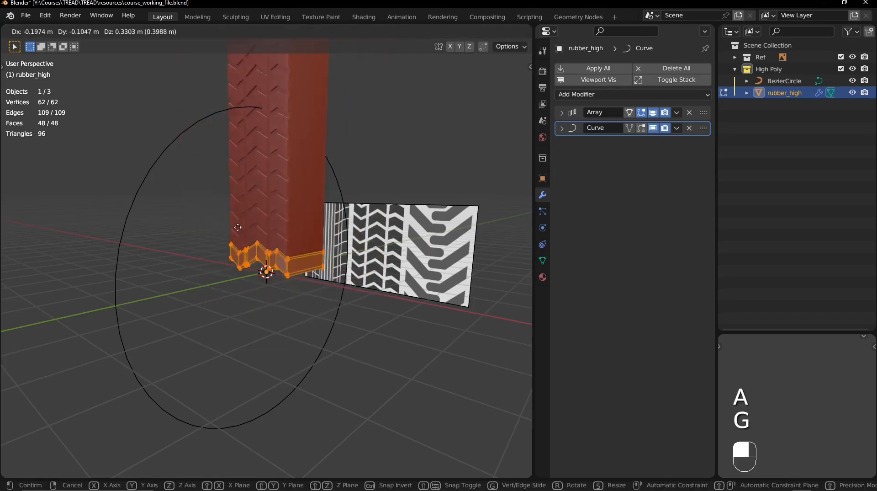
right_click(254, 240)
mouse_move(306, 229)
ctrl+middle_down()
mouse_move(307, 204)
mouse_move(308, 230)
ctrl+middle_up()
key(alt+a)
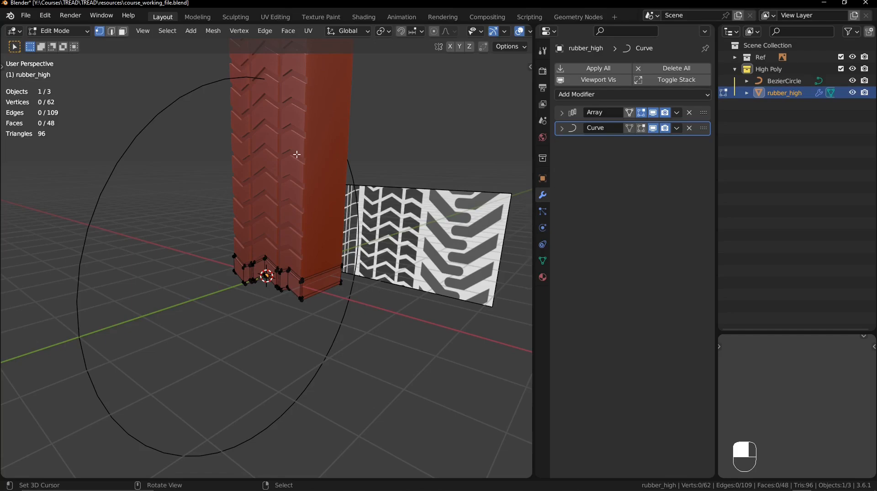
- Enable the Curve modifier's display in Edit Mode so the tire bends around the circle while editing
click(643, 129)
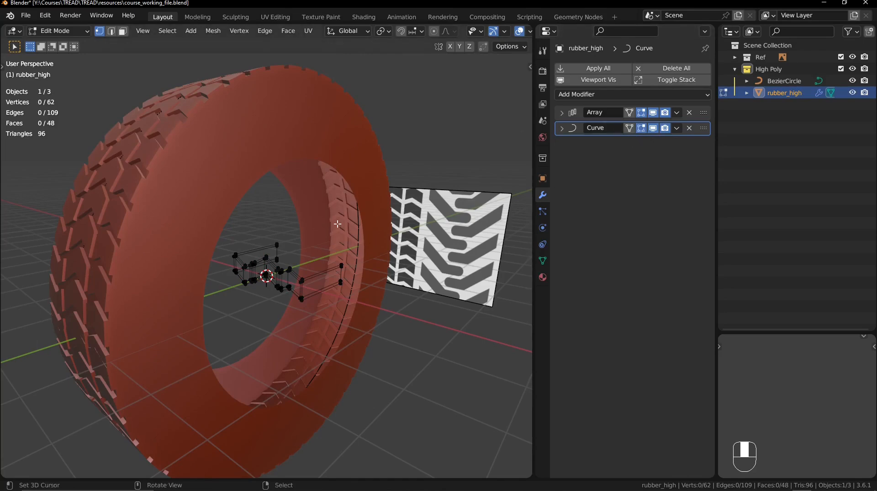
ctrl+middle_drag(312, 195, 318, 169)
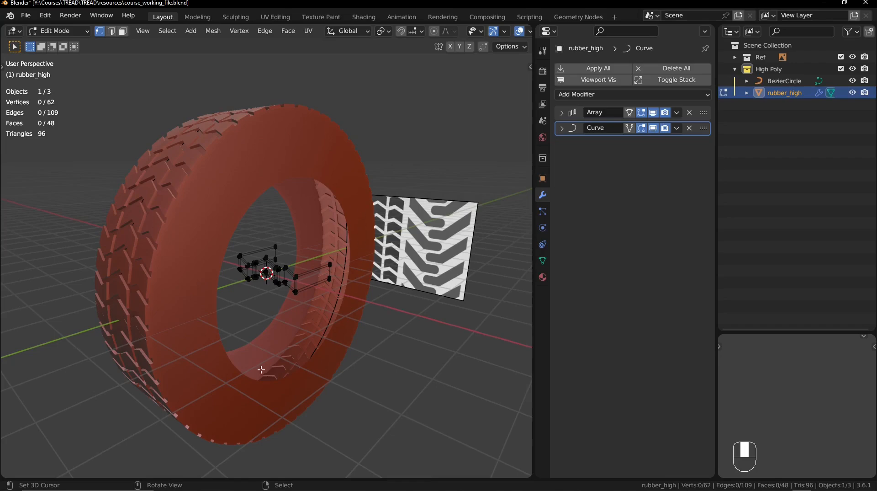
- Try disabling the Array modifier's display in Edit Mode and turn it back on
click(643, 113)
shift+middle_drag(265, 268, 320, 233)
ctrl+middle_drag(320, 233, 198, 217)
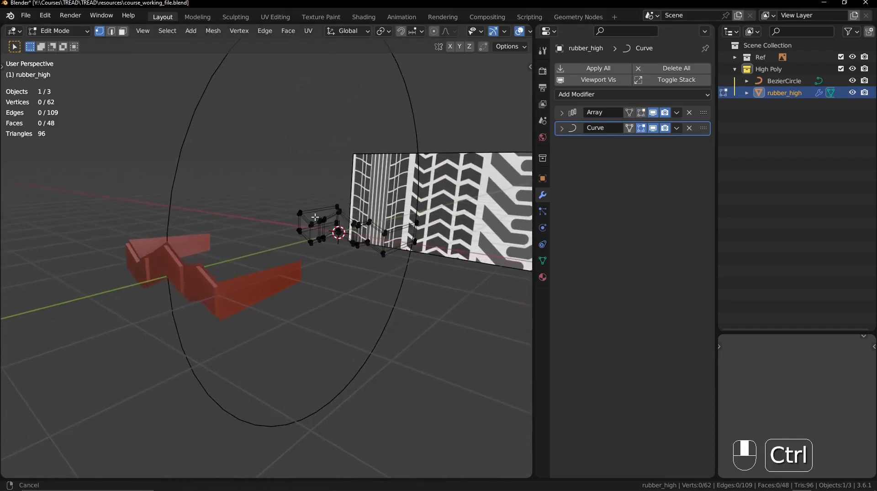
click(644, 115)
ctrl+middle_drag(429, 160, 406, 194)
shift+middle_drag(406, 193, 371, 206)
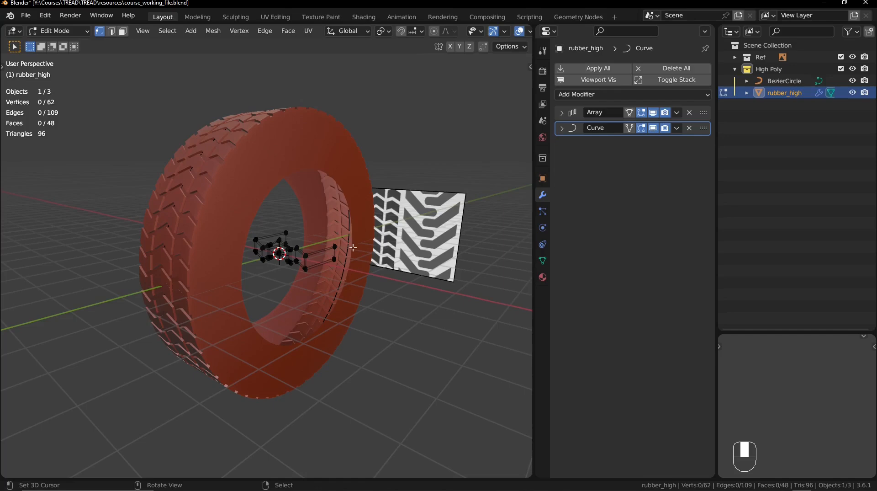
- Add a centred edge loop to each of the two sidewall extensions of the tread row and select both loops
middle_drag(320, 186, 376, 182)
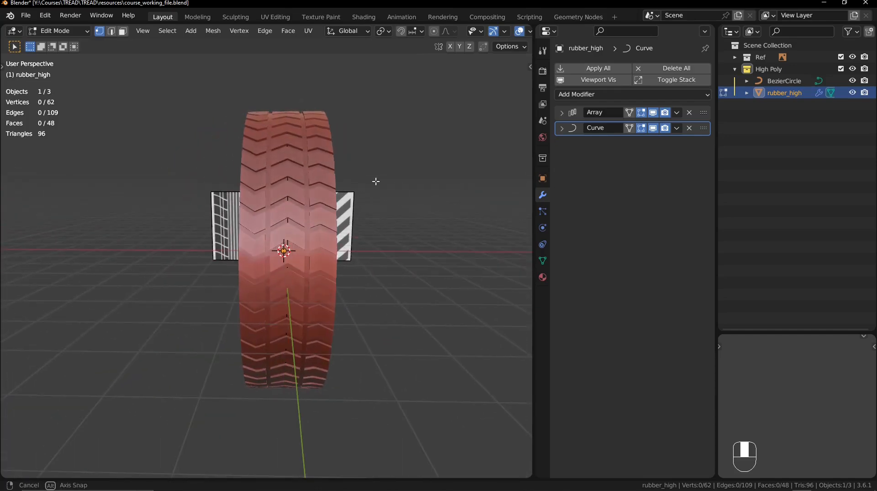
key(KP_1)
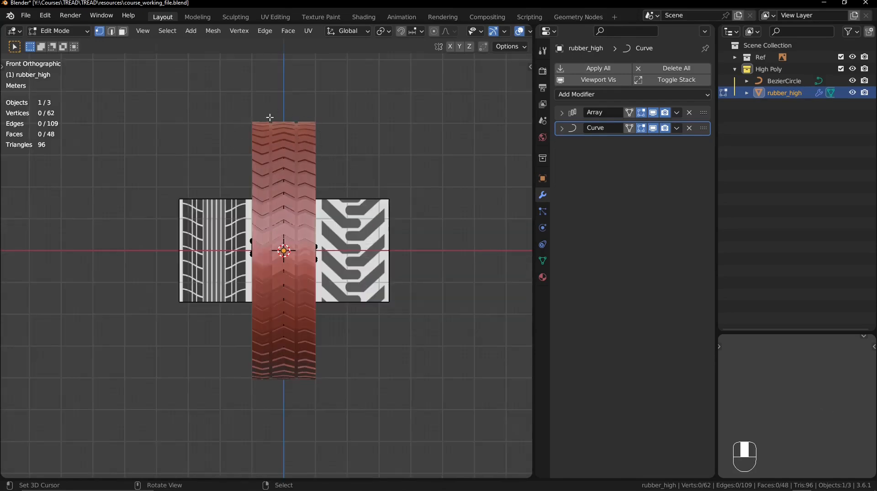
scroll(339, 169, up, 1)
shift+middle_drag(342, 157, 271, 220)
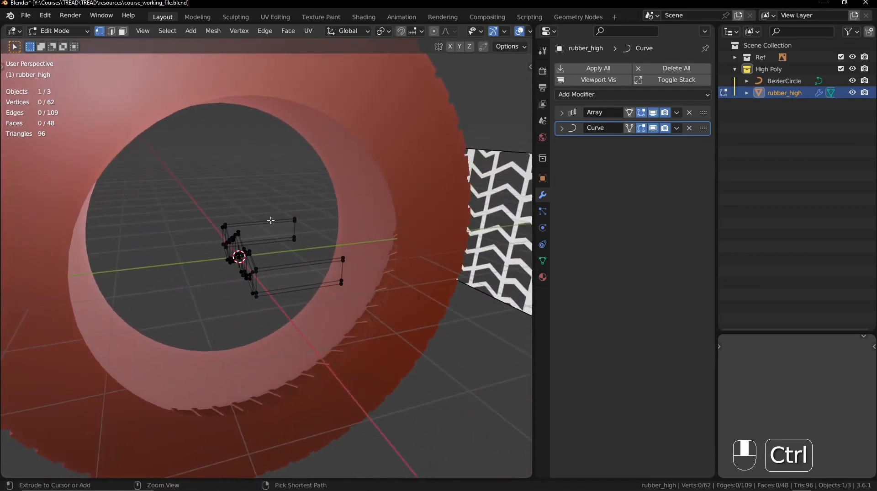
key(ctrl+r)
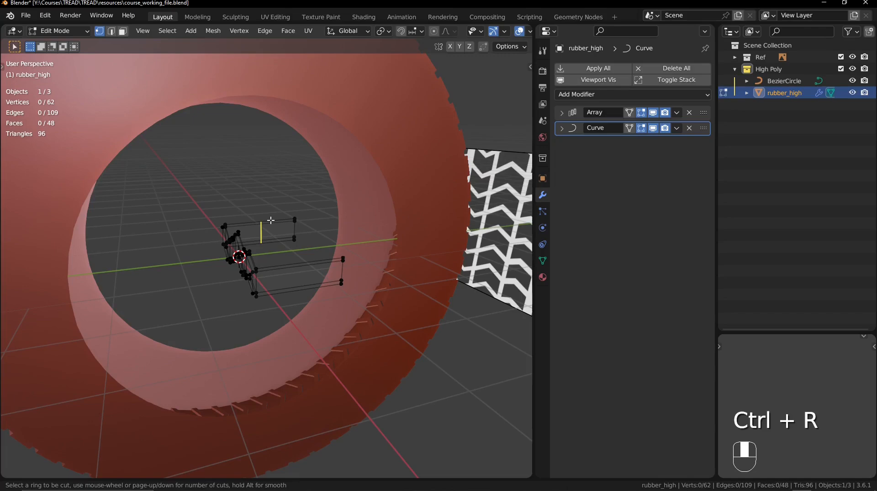
click(271, 220)
click(271, 220)
key(ctrl+r)
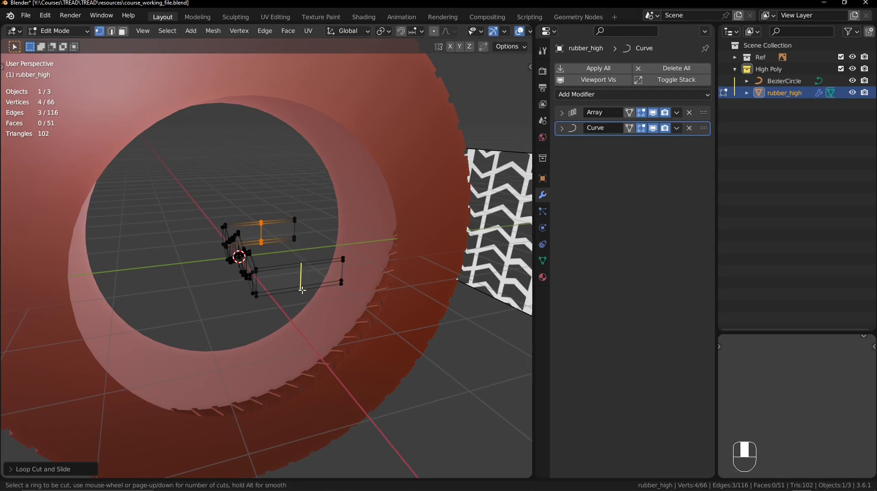
click(303, 261)
right_click(303, 261)
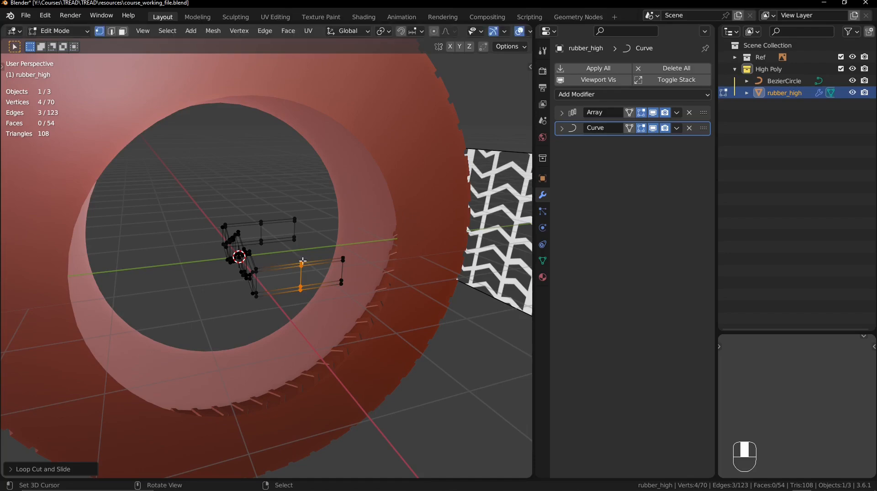
alt+shift+click(259, 232)
ctrl+middle_drag(259, 232, 346, 280)
- Enable the viewport's wireframe overlay and set its opacity to 0.3
middle_drag(429, 99, 449, 106)
middle_drag(480, 33, 430, 33)
click(482, 32)
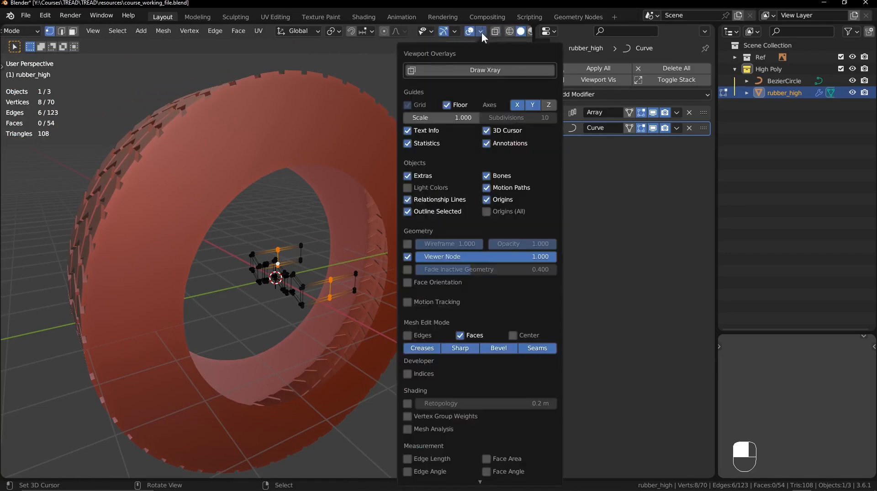
click(408, 244)
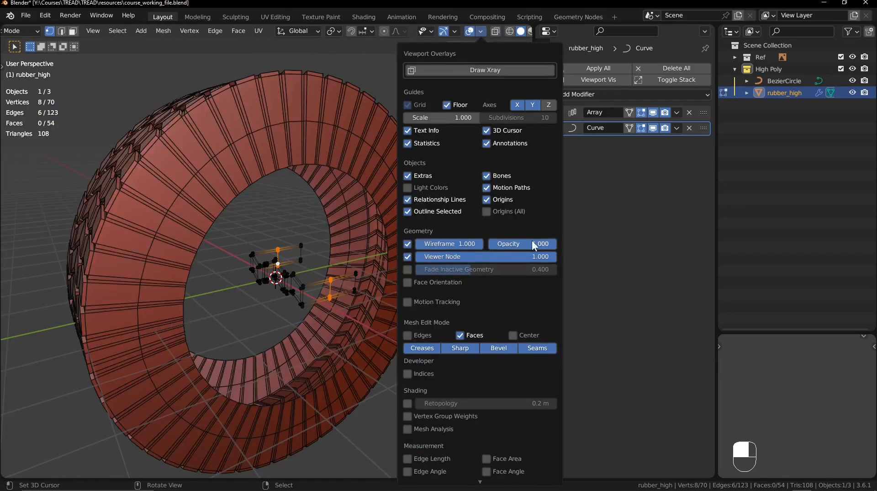
ctrl+drag(534, 245, 509, 245)
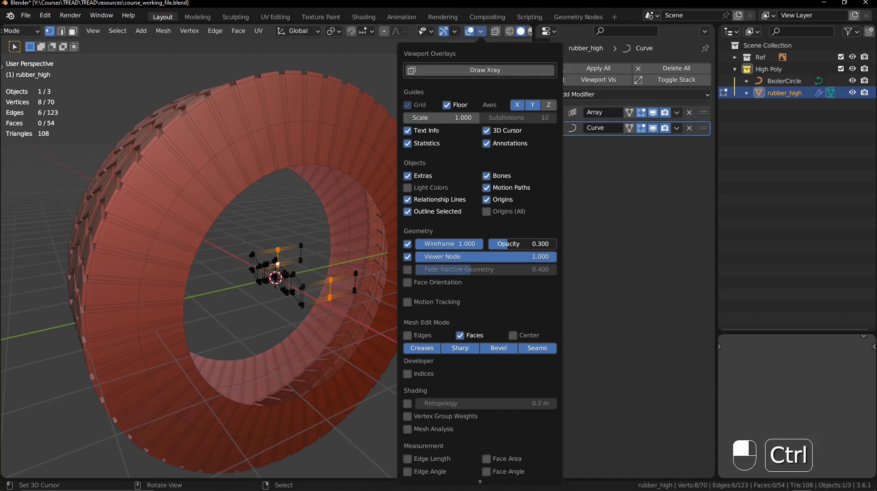
mouse_move(287, 190)
middle_down()
mouse_move(303, 196)
mouse_move(298, 182)
middle_up()
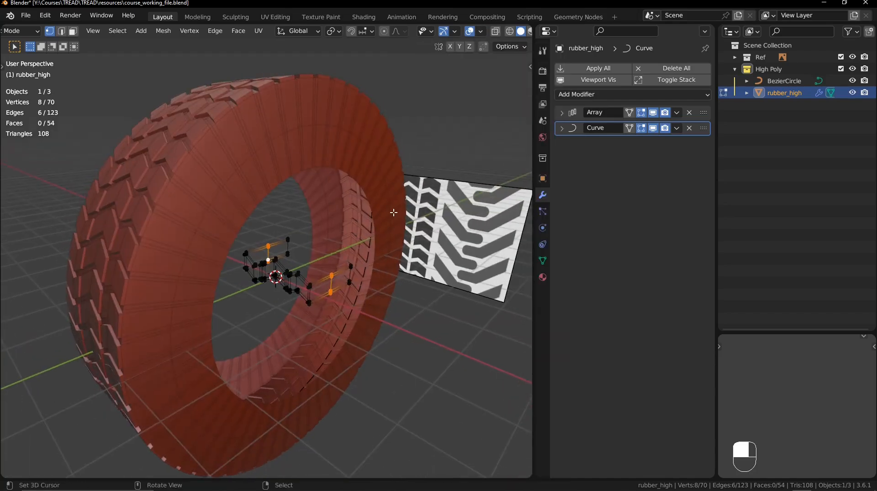
- Move the two selected sidewall loops about 0.4 m in the negative Y direction, toward the tread
middle_drag(393, 213, 392, 210)
key(g)
key(y)
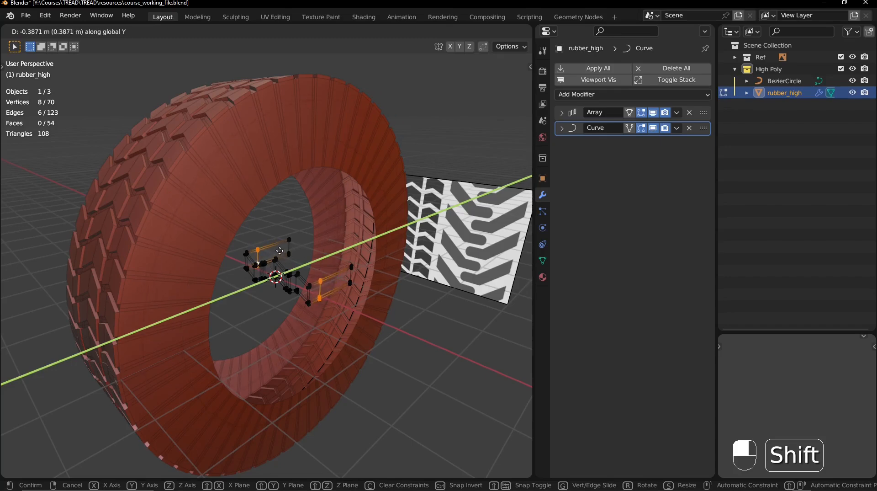
click(289, 246)
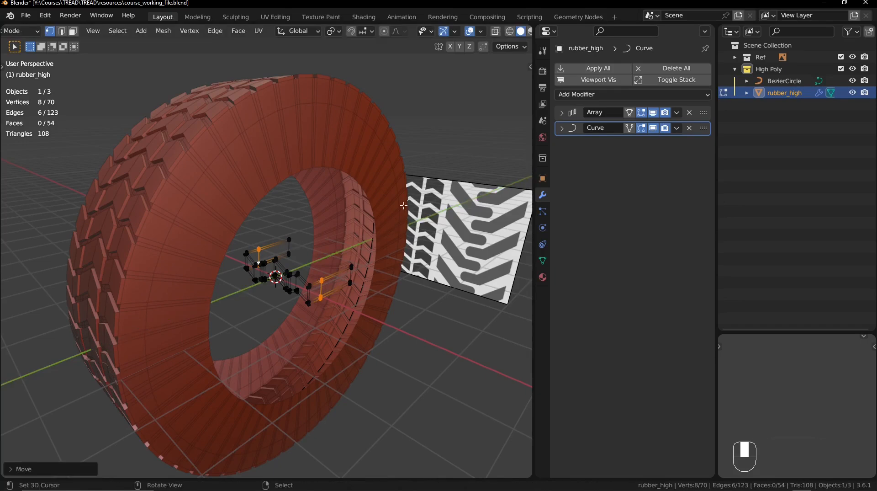
key(s)
key(x)
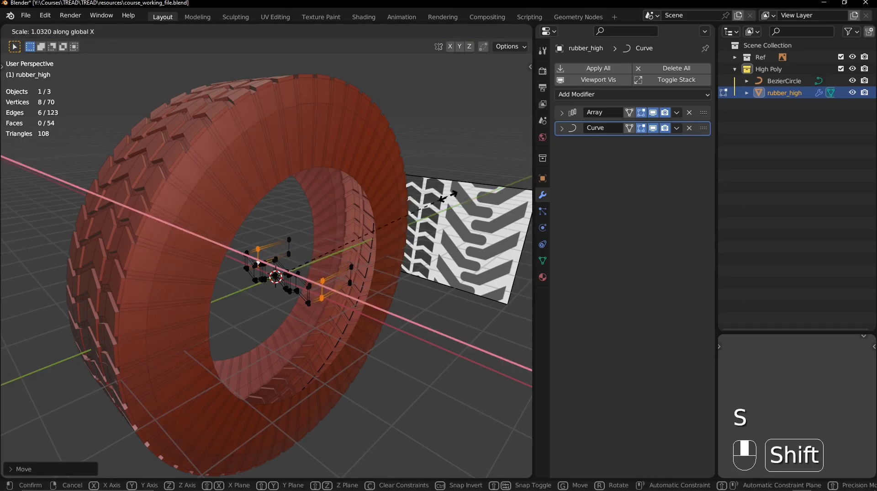
right_click(448, 197)
- Scale the two selected sidewall loops outward along X by about 1.05 and check the tire without overlays
middle_drag(355, 214, 377, 206)
key(s)
key(x)
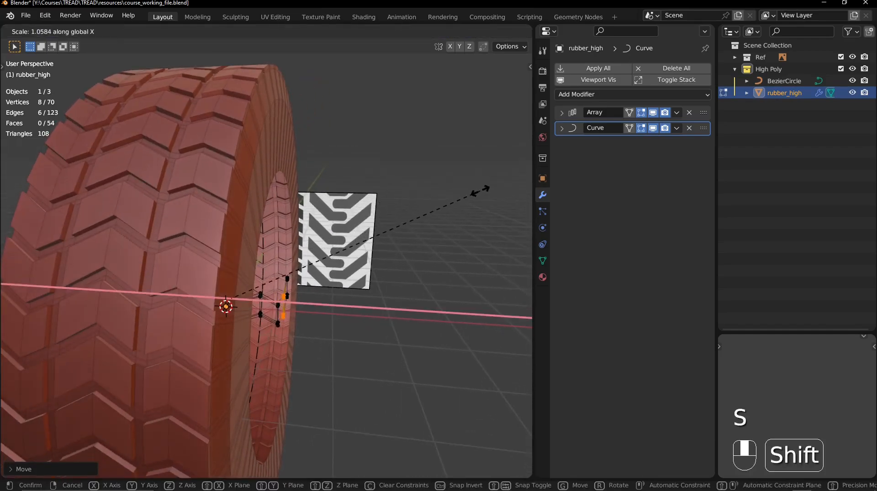
click(457, 192)
ctrl+middle_drag(457, 192, 303, 201)
key(shift+alt+z)
key(shift+alt+z)
ctrl+middle_drag(303, 202, 308, 220)
- Select the vertical corner edge of each sidewall in edge mode and scale the pair slightly along X
key(2)
click(304, 228)
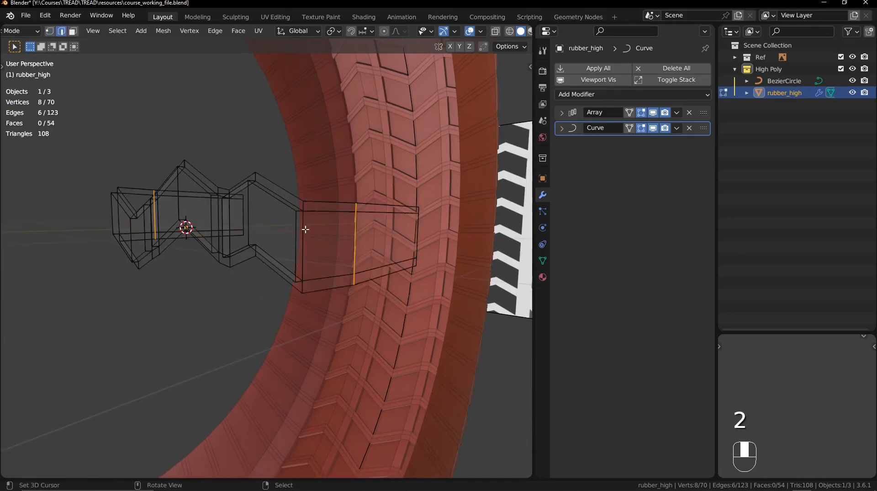
key(alt+z)
shift+click(118, 218)
key(alt+z)
middle_drag(274, 231, 281, 235)
ctrl+middle_drag(287, 206, 290, 226)
ctrl+middle_drag(267, 183, 255, 260)
shift+middle_drag(249, 256, 271, 297)
middle_drag(187, 219, 256, 249)
ctrl+middle_drag(256, 242, 258, 192)
mouse_move(270, 230)
shift+middle_down()
mouse_move(263, 210)
mouse_move(273, 222)
shift+middle_up()
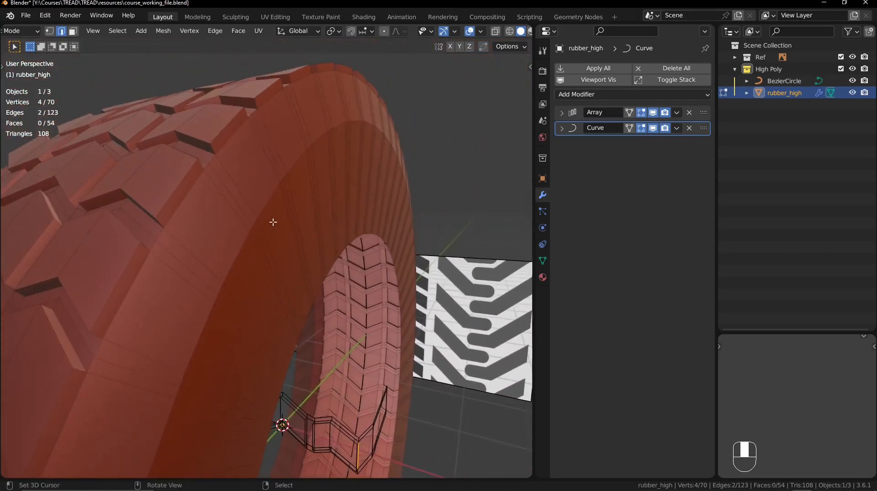
key(s)
key(x)
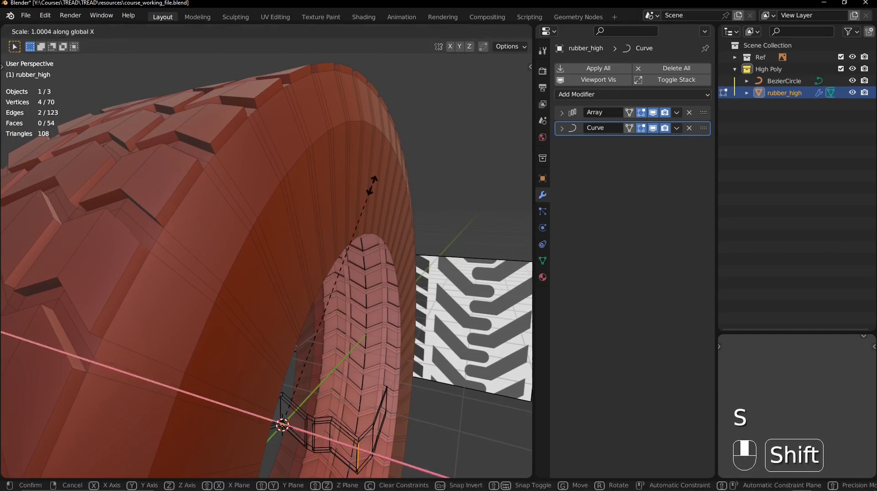
click(386, 159)
- Scale the selected sidewall corner edges a bit further outward along X, by about 1.01
middle_drag(386, 159, 356, 182)
mouse_move(357, 182)
middle_down()
mouse_move(368, 176)
mouse_move(360, 168)
middle_up()
shift+middle_drag(329, 66, 357, 163)
key(s)
key(x)
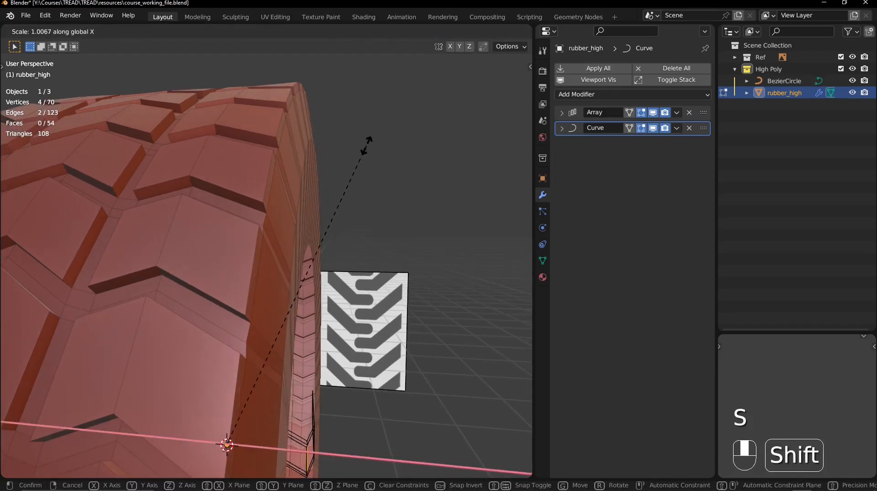
click(388, 122)
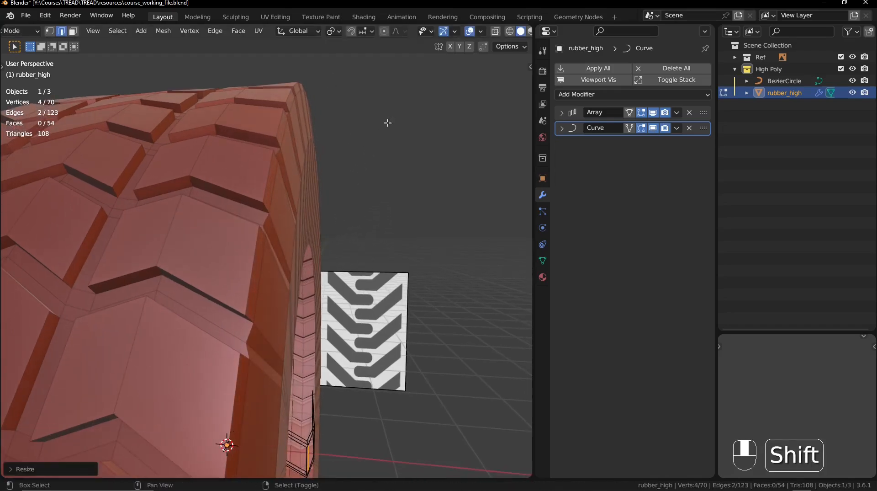
- Compare the tire's profile in the front view with and without the last resize by undoing and redoing it
scroll(365, 164, down, 3)
middle_drag(365, 164, 375, 159)
key(KP_1)
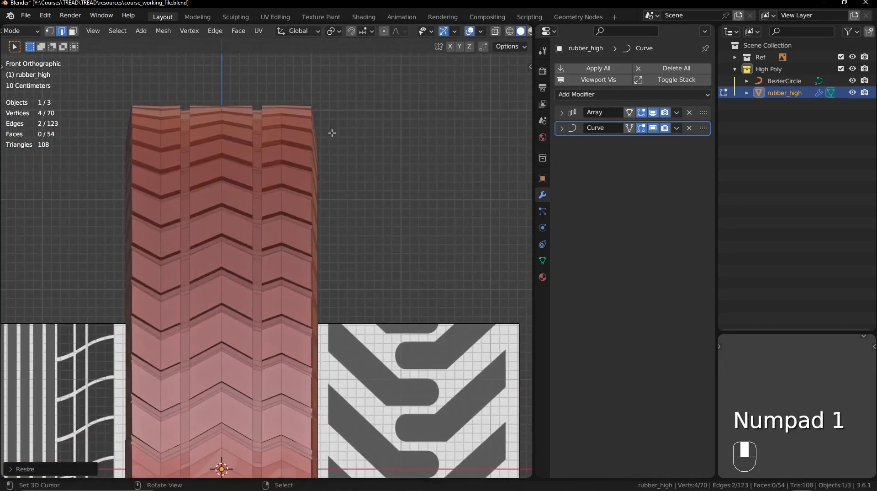
key(ctrl+z)
key(ctrl+shift+z)
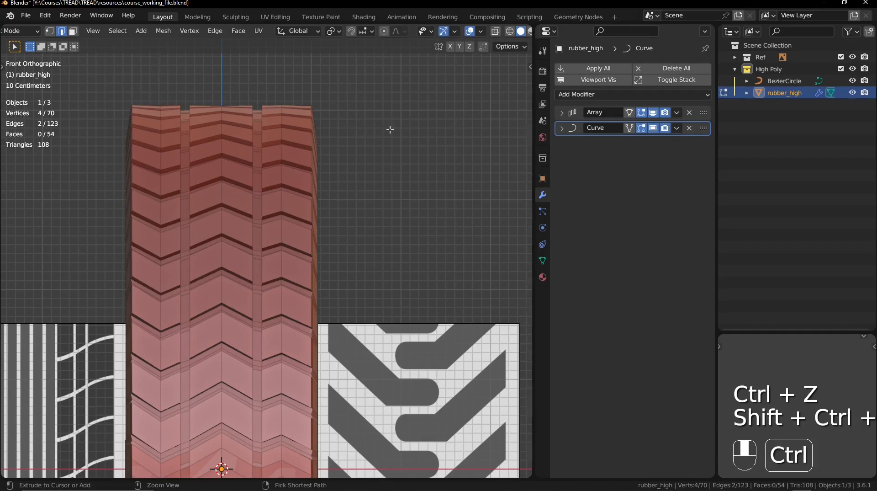
- Add another edge loop between the first loop and the inner end of each sidewall and scale both along X by about 1.03
ctrl+middle_drag(390, 130, 325, 142)
middle_drag(325, 143, 300, 154)
key(ctrl+r)
click(251, 273)
click(250, 273)
key(ctrl+r)
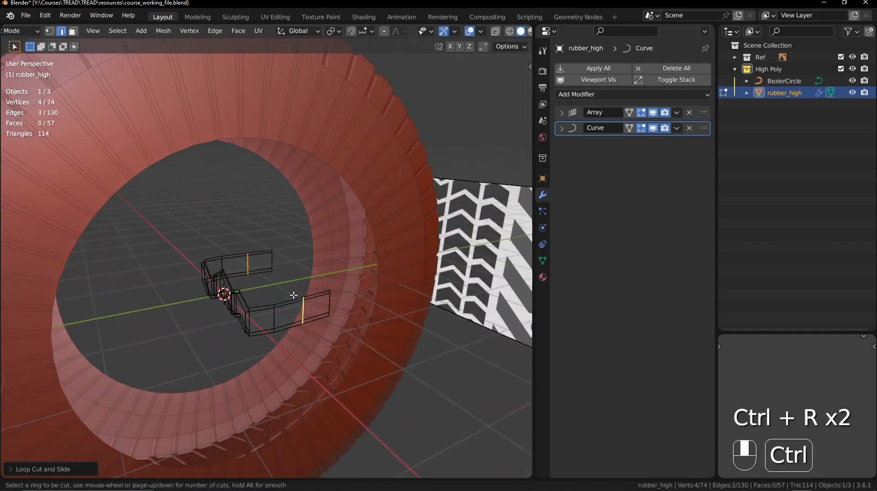
click(294, 295)
click(293, 295)
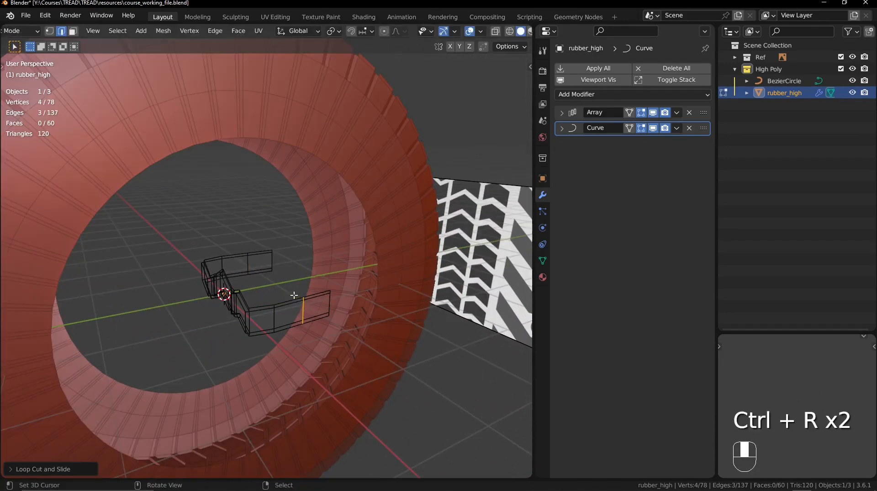
alt+shift+click(246, 263)
middle_drag(241, 247, 391, 248)
key(s)
shift+middle_click(396, 249)
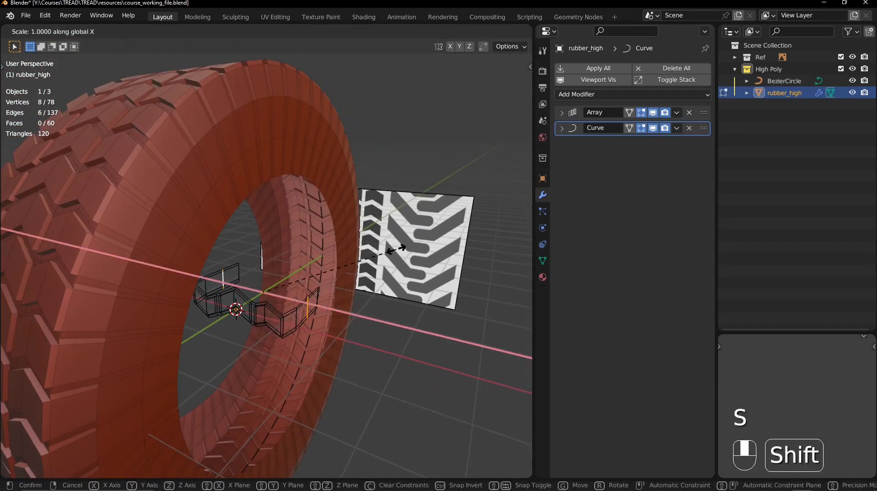
click(451, 226)
- Refine the rounding of the sidewall profile with one more scaling along X
middle_drag(451, 226, 281, 165)
middle_drag(402, 208, 288, 293)
key(s)
middle_click(413, 286)
click(372, 277)
- Bevel the newer loop on each sidewall about 0.23 m wide with one segment, deselect everything and check the tire without overlays
alt+click(296, 282)
alt+shift+click(310, 321)
key(ctrl+b)
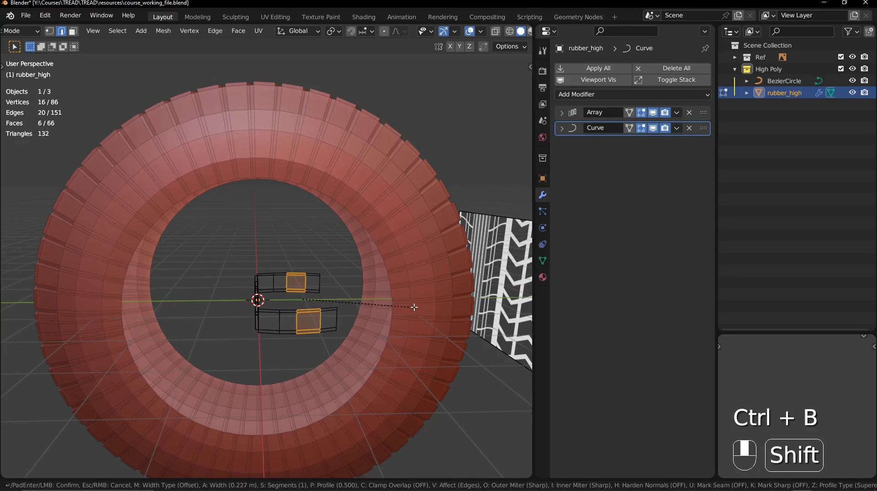
click(412, 308)
key(alt+a)
middle_drag(411, 308, 361, 244)
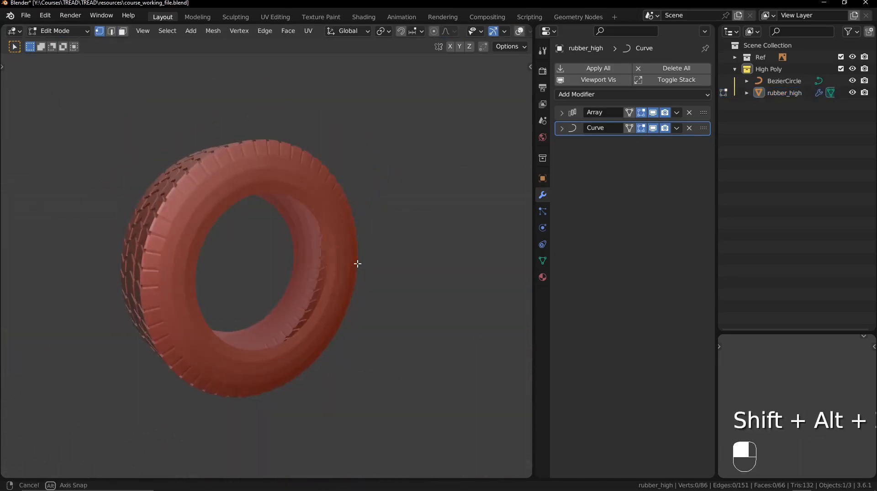
middle_drag(358, 265, 352, 246)
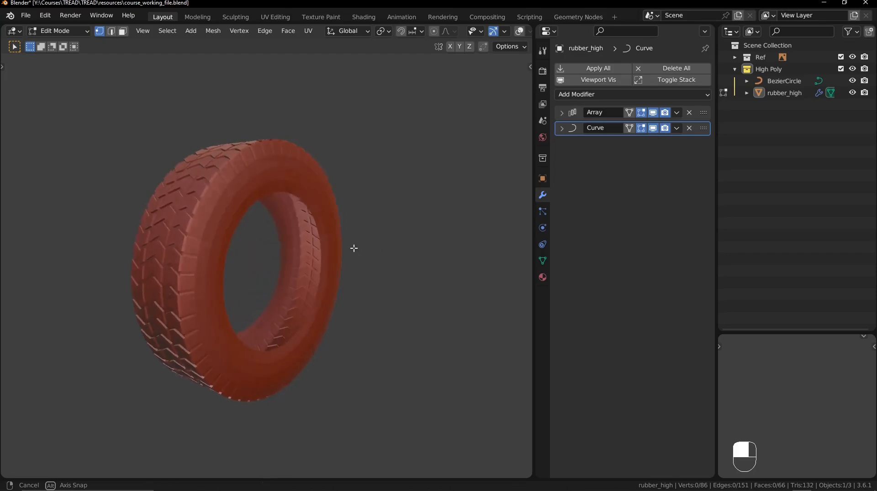
key(shift+alt+z)
- Hide the Curve and Array modifiers in the viewport and frame the base tread row to examine its geometry
click(653, 128)
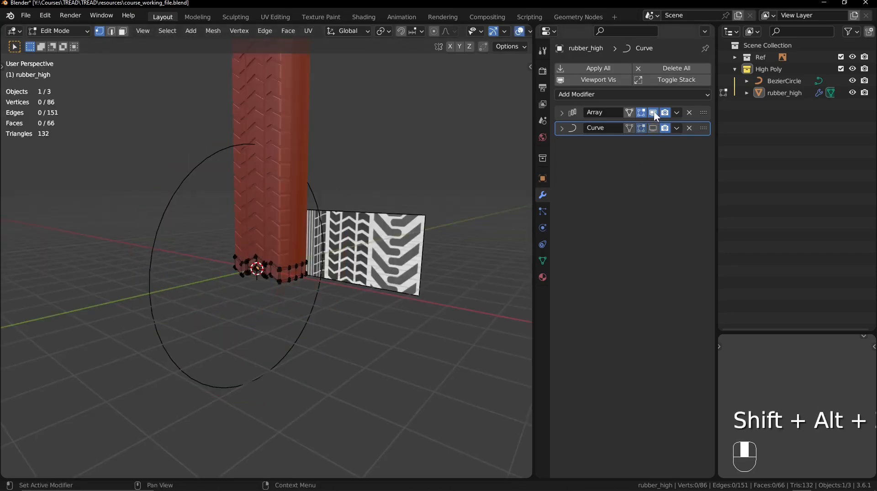
click(653, 112)
key(a)
key(KP_Decimal)
key(alt+a)
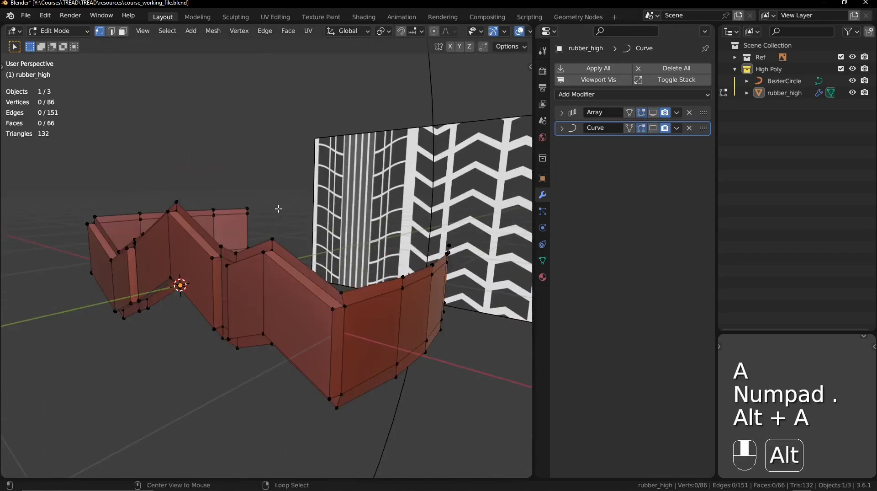
ctrl+middle_drag(280, 208, 226, 351)
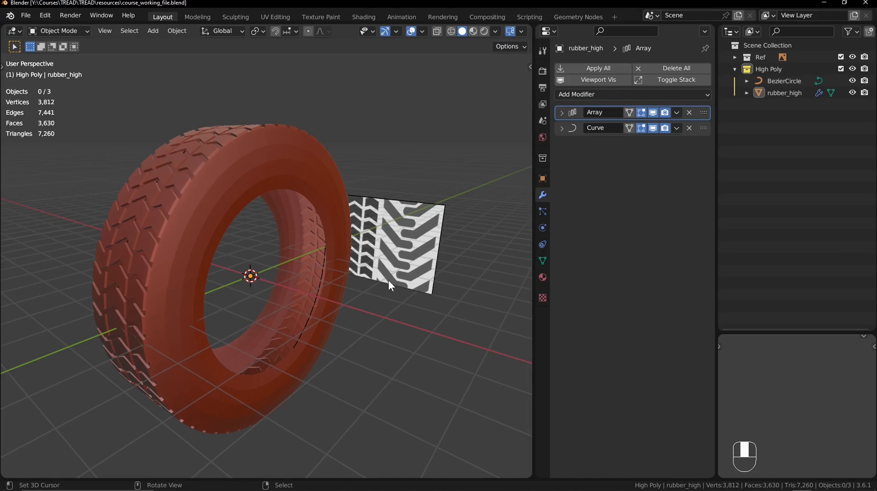
- Add a Subdivision Surface modifier to rubber_high with the viewport level set to 2 and inspect the smoothed tread
shift+middle_drag(122, 214, 135, 215)
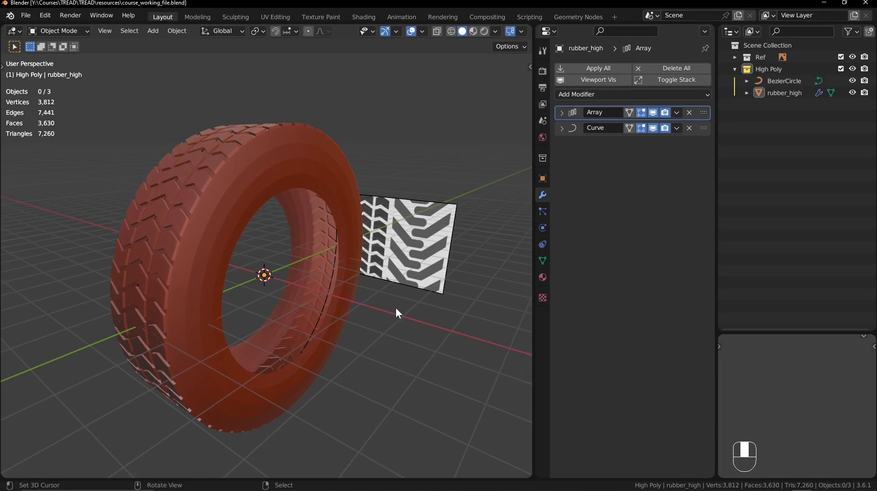
click(611, 94)
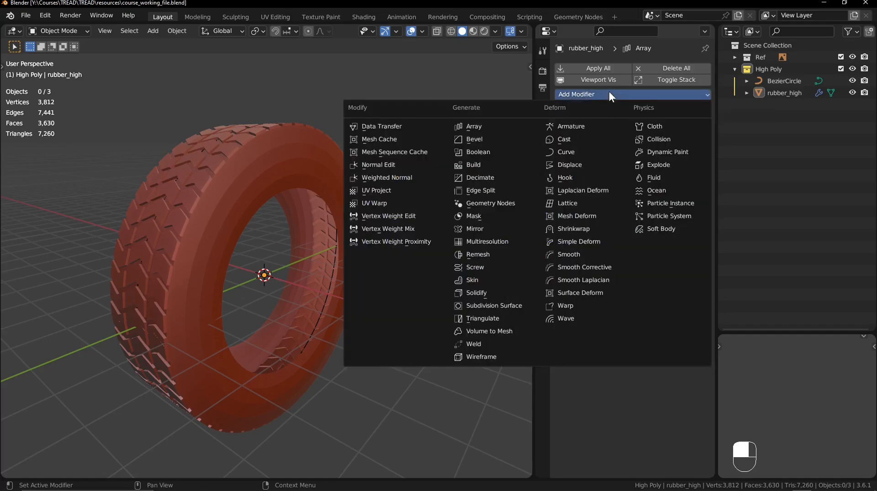
click(505, 304)
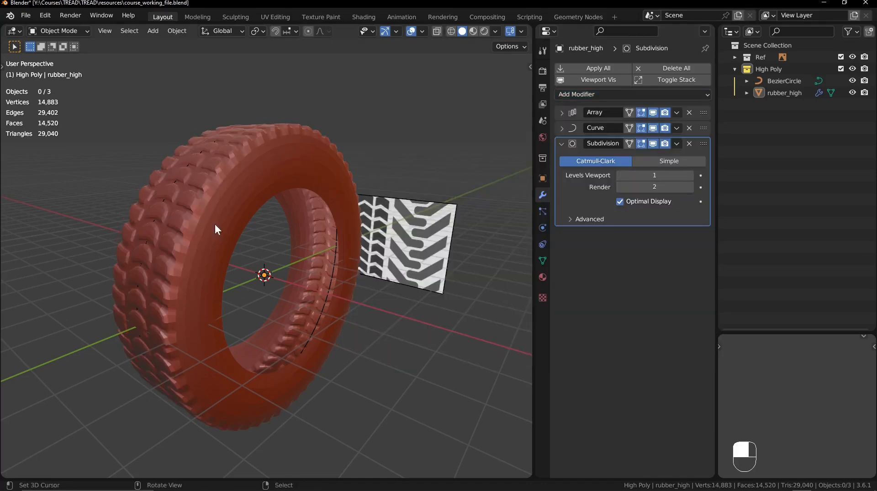
shift+middle_drag(215, 224, 285, 215)
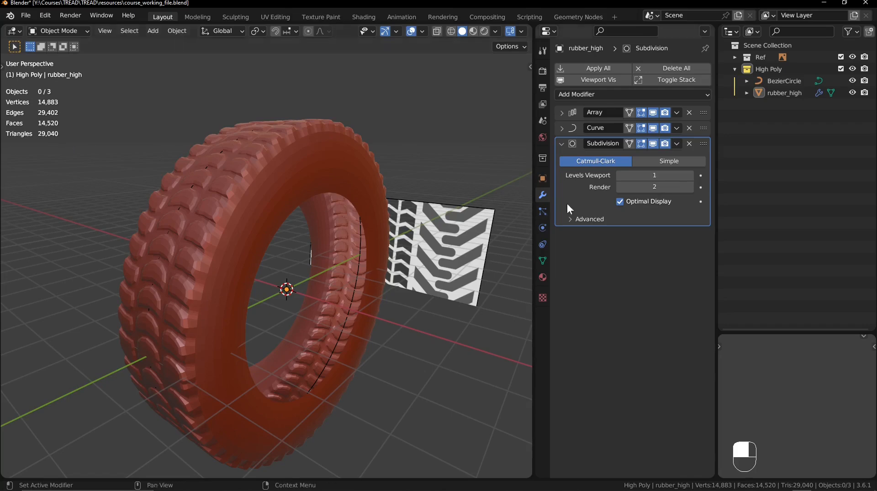
click(690, 175)
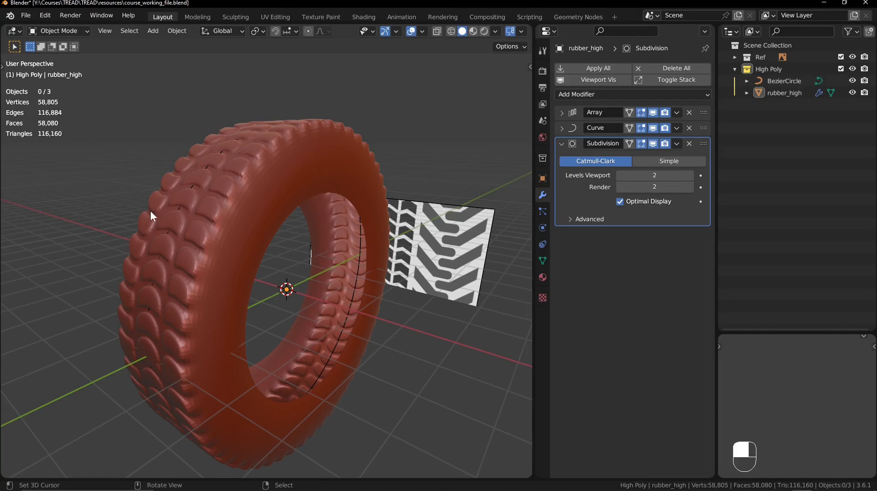
middle_drag(157, 210, 268, 286)
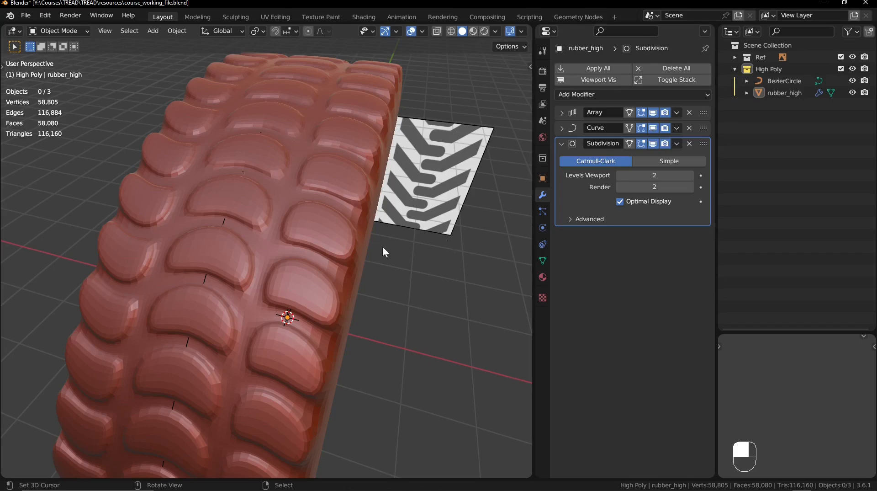
- Hide the Subdivision, Curve and Array modifiers in the viewport, frame the base tread row and leave it deselected
click(656, 144)
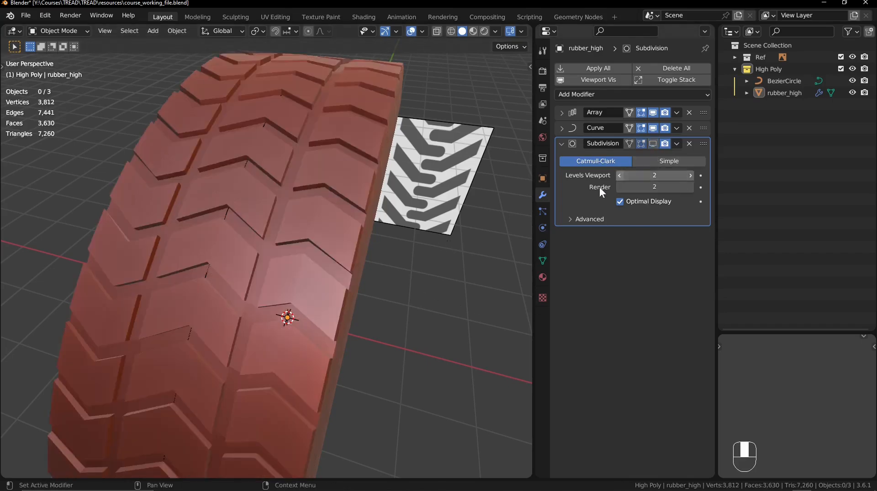
ctrl+middle_drag(435, 204, 421, 216)
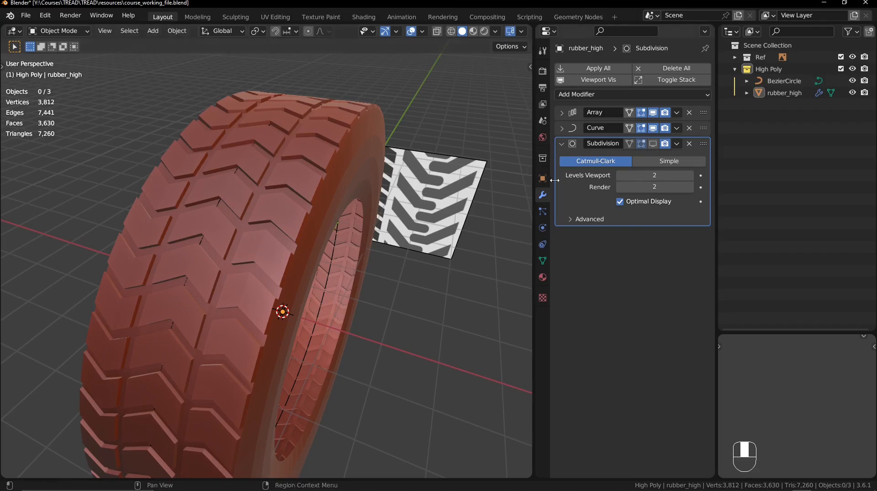
click(653, 128)
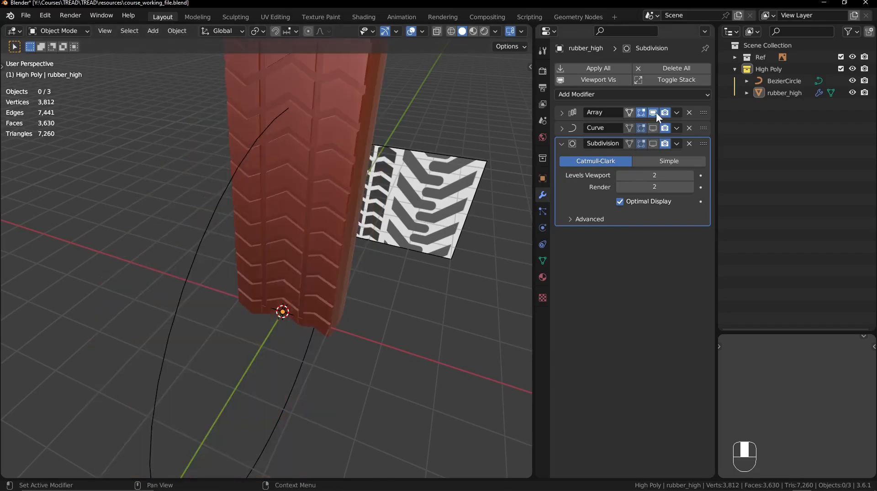
click(656, 111)
middle_drag(517, 187, 456, 208)
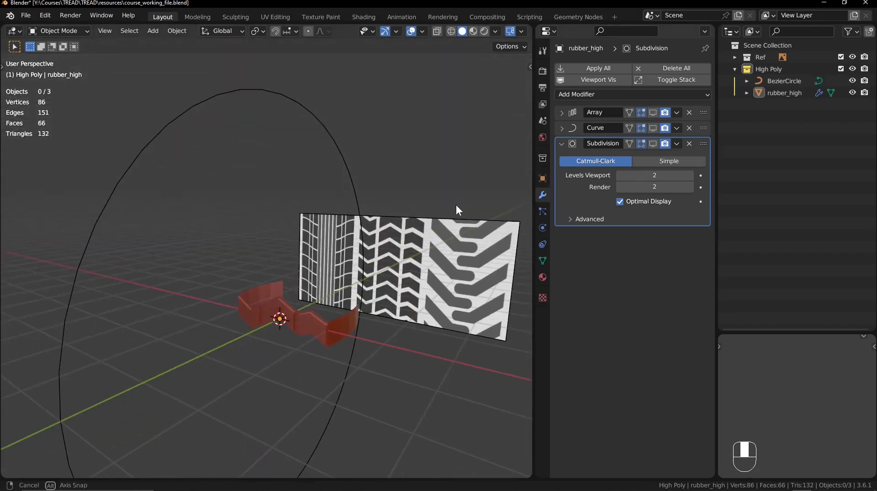
click(279, 321)
key(KP_Decimal)
key(alt+a)
ctrl+middle_drag(279, 321, 313, 266)
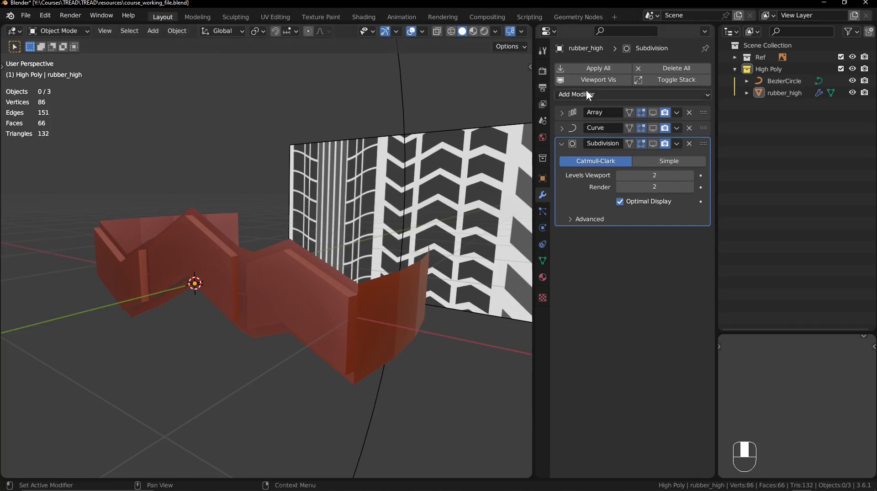
- Add a Bevel modifier to rubber_high and move it to the top of the modifier stack, above Array
click(606, 93)
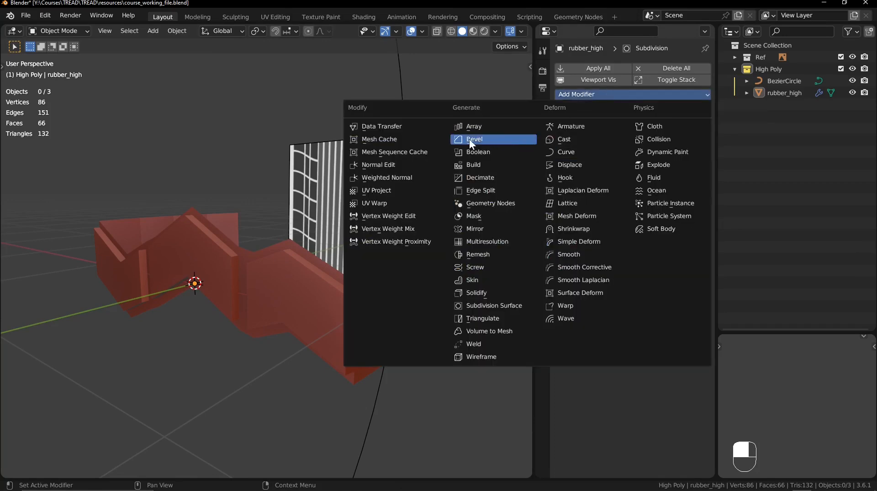
click(489, 139)
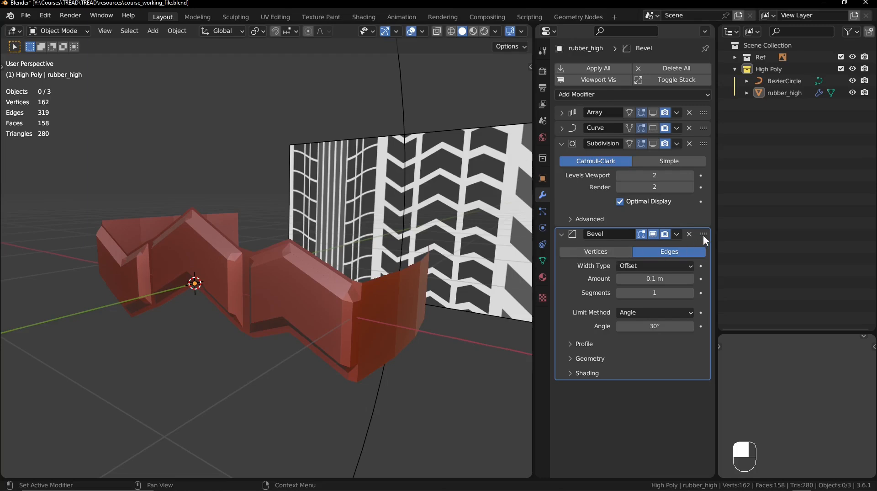
drag(705, 233, 711, 97)
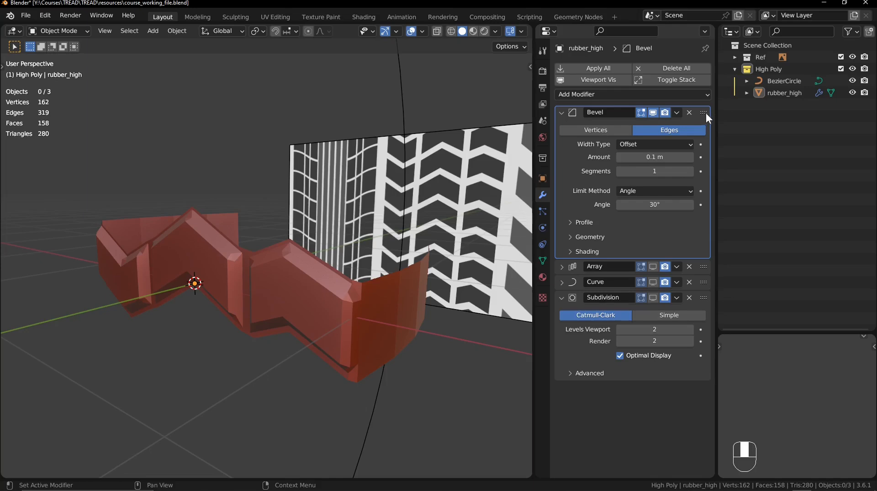
mouse_move(705, 114)
mouse_down()
mouse_move(671, 337)
mouse_move(689, 92)
mouse_move(690, 110)
mouse_up()
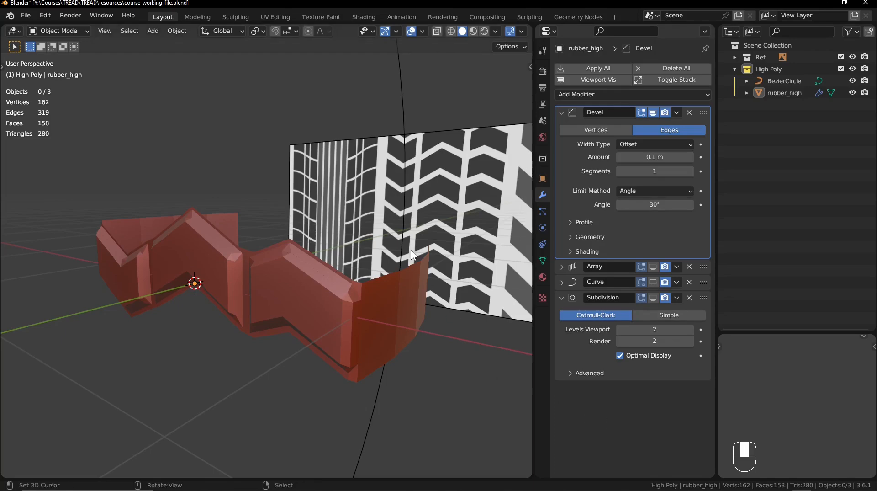
- Hide the Ref collection in the viewport and enable the Wireframe overlay on the tread row
middle_drag(336, 297, 351, 256)
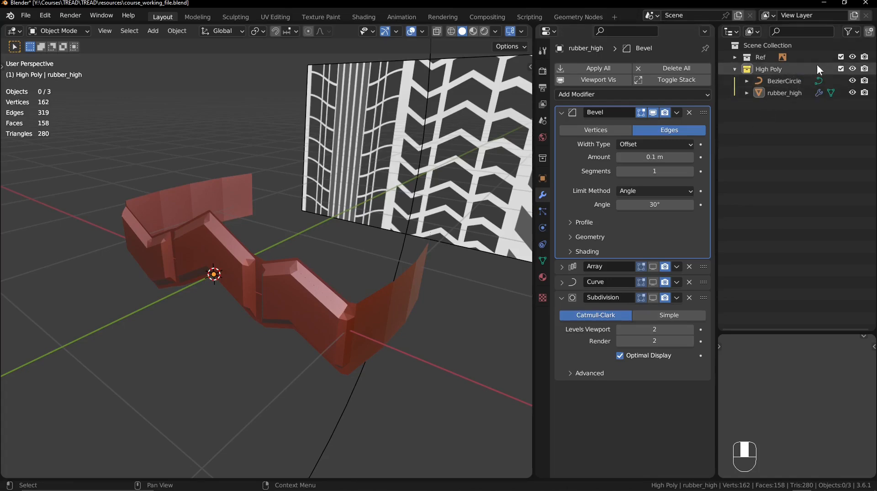
click(852, 58)
mouse_move(401, 196)
middle_down()
mouse_move(410, 177)
mouse_move(407, 196)
middle_up()
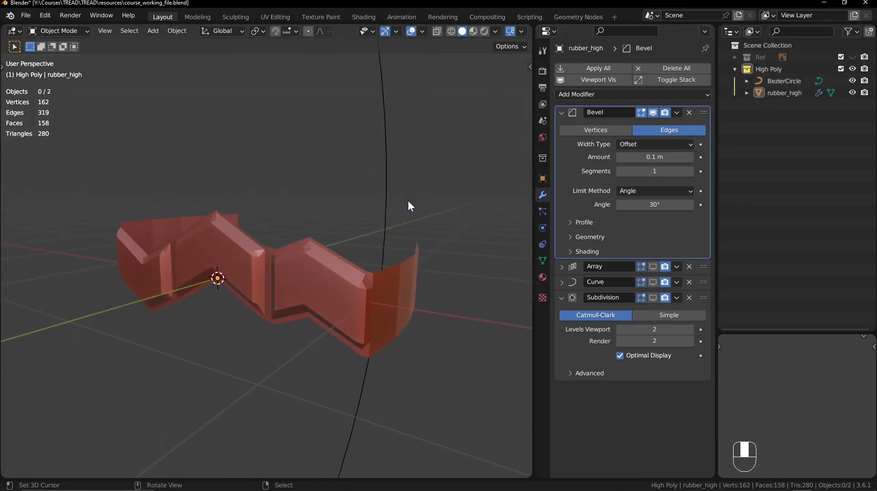
click(421, 32)
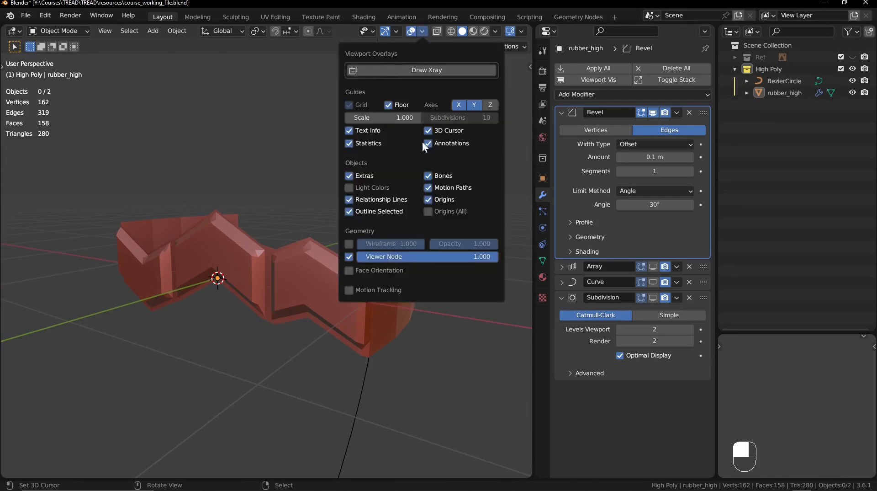
click(350, 243)
middle_drag(275, 298, 503, 165)
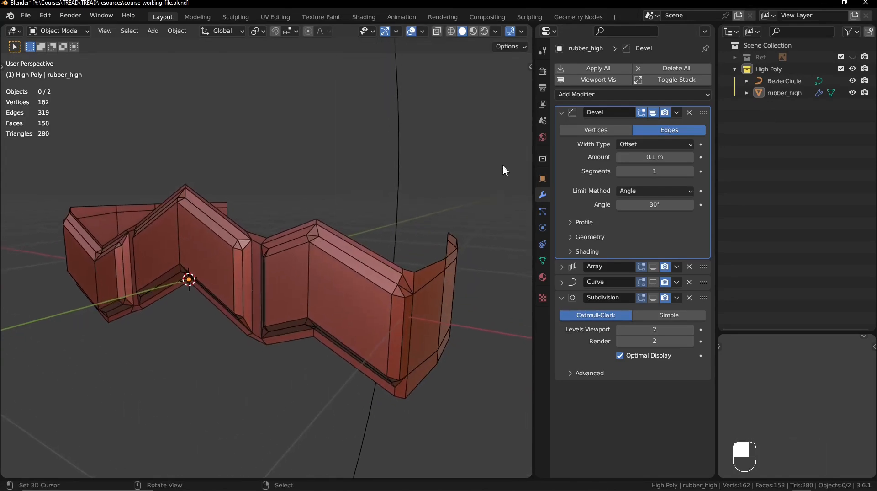
- Toggle the Bevel modifier's viewport display to compare the tread row with and without its angle-limited bevel
click(656, 114)
click(656, 114)
click(656, 115)
click(656, 114)
click(657, 114)
click(657, 114)
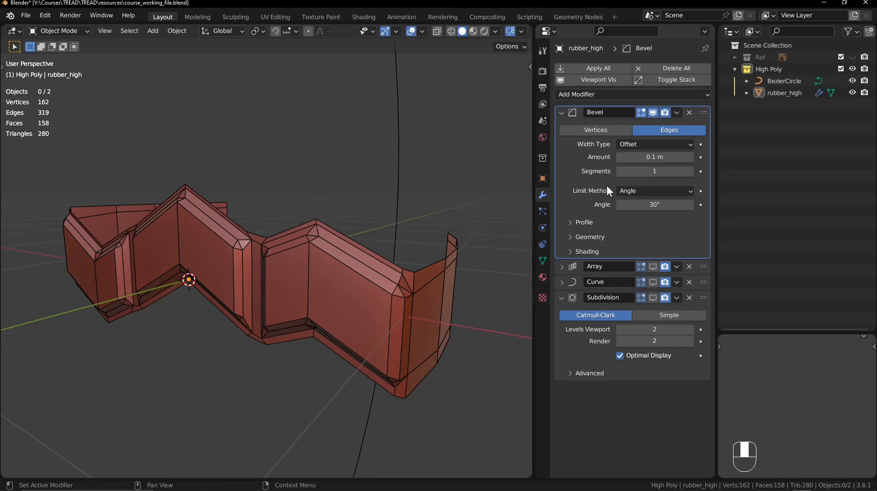
- Set the Bevel modifier's Limit Method to Weight and its Amount to 0.005 m
click(635, 191)
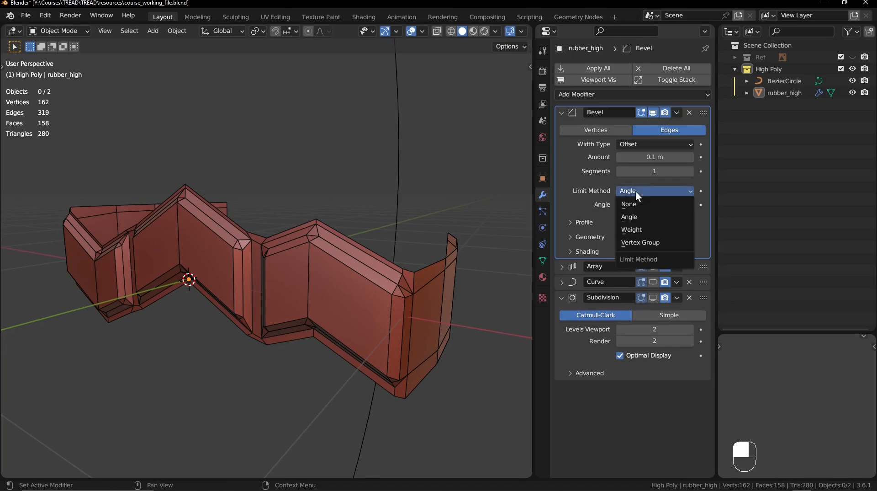
click(634, 230)
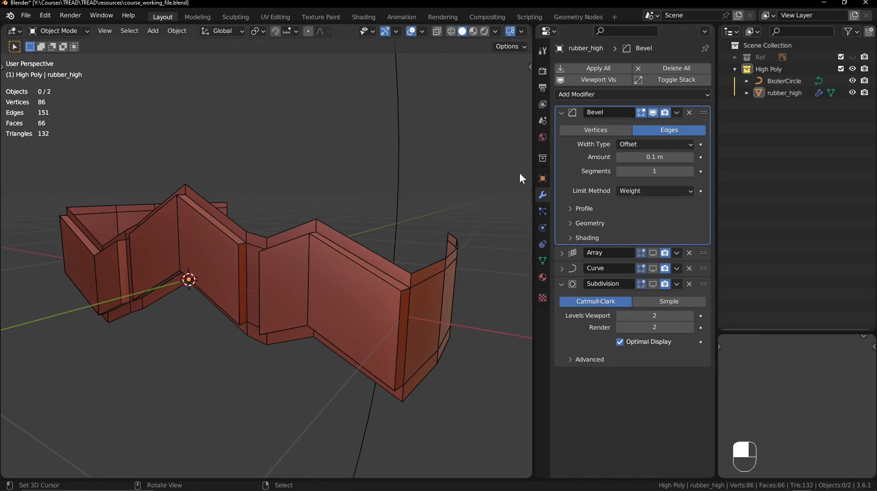
click(638, 158)
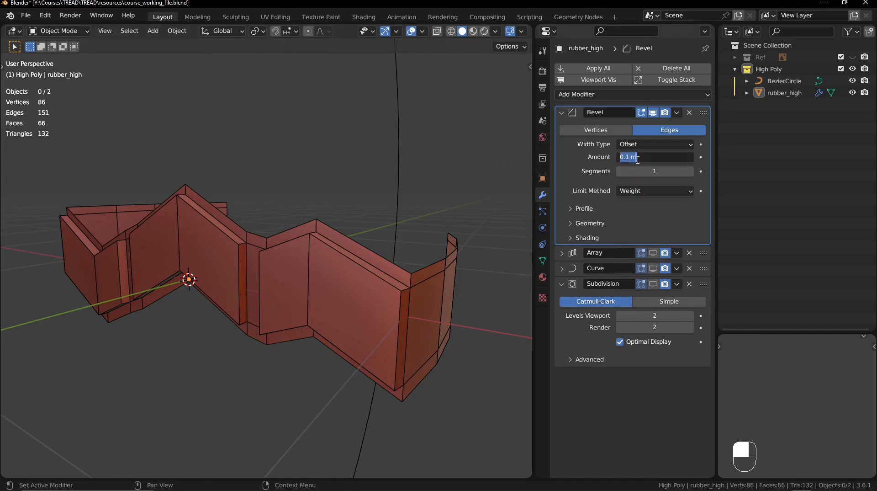
text(0.005)
key(Return)
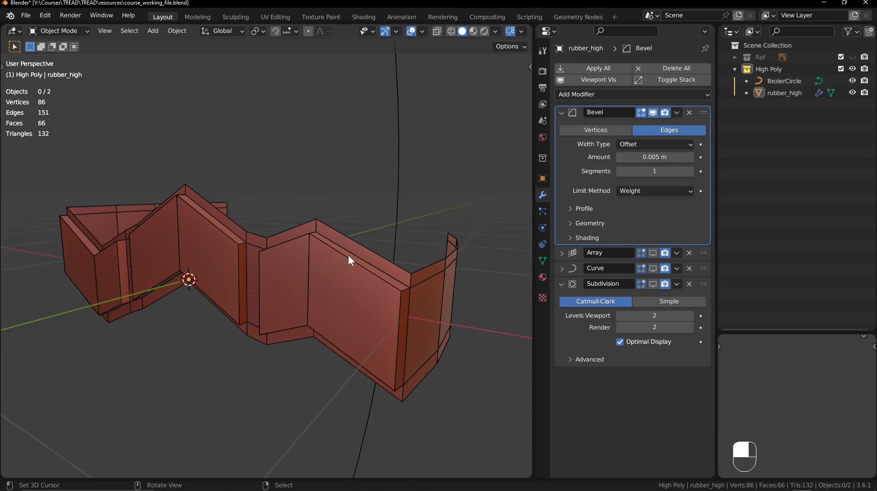
- Show the item transform properties, enter Edit Mode on rubber_high and select a single vertical corner edge to examine its bevel weight
key(n)
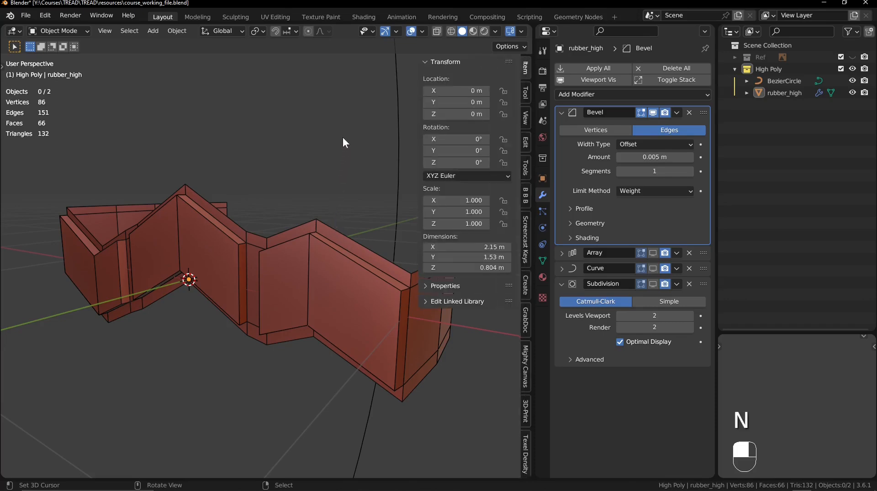
ctrl+middle_drag(343, 138, 266, 164)
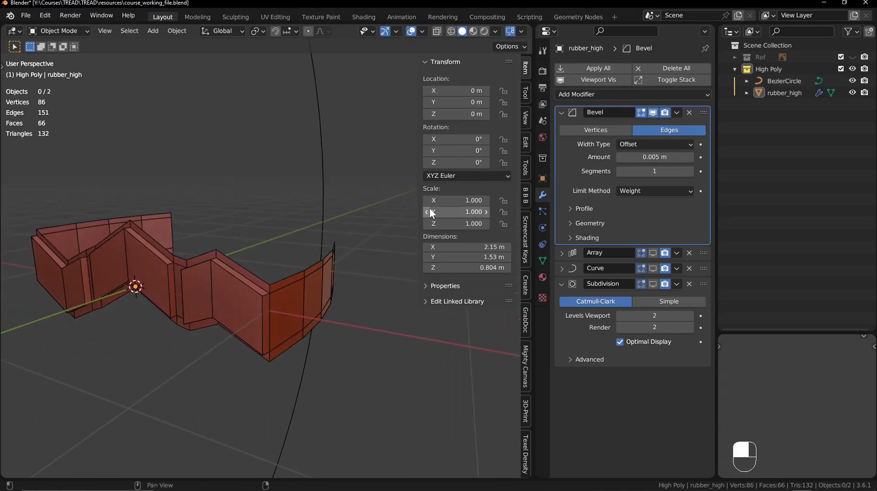
click(249, 272)
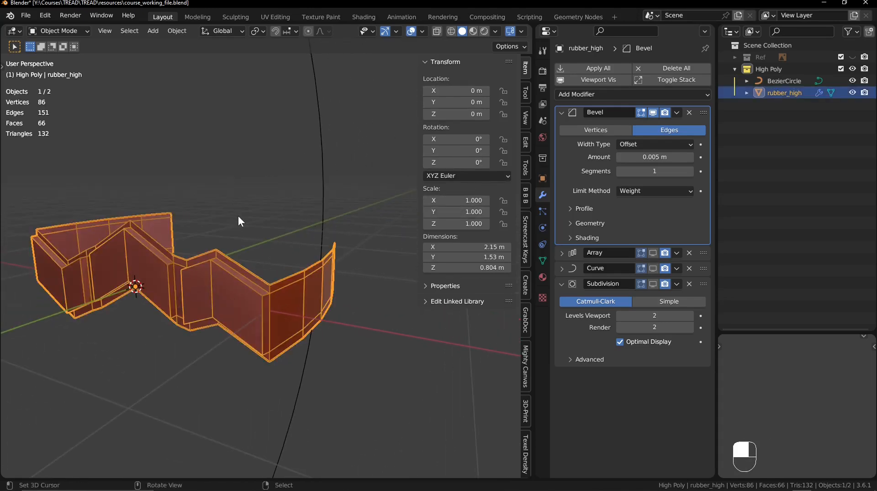
key(alt+a)
key(Tab)
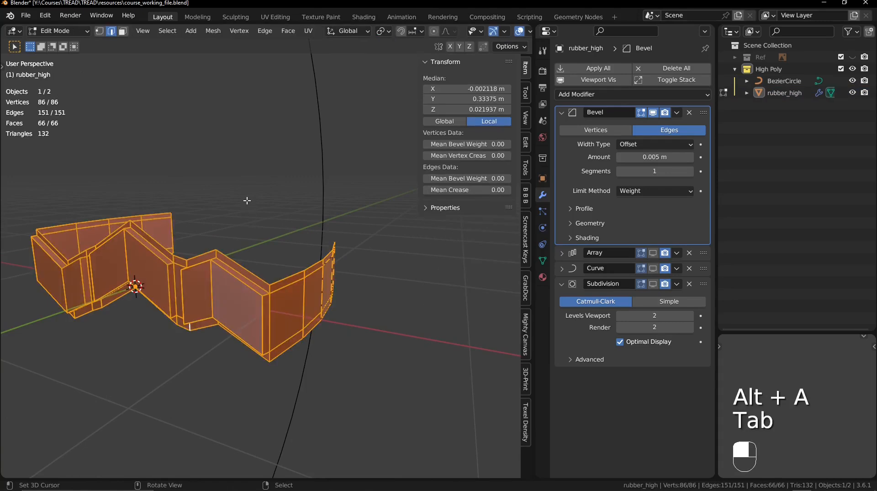
key(alt+a)
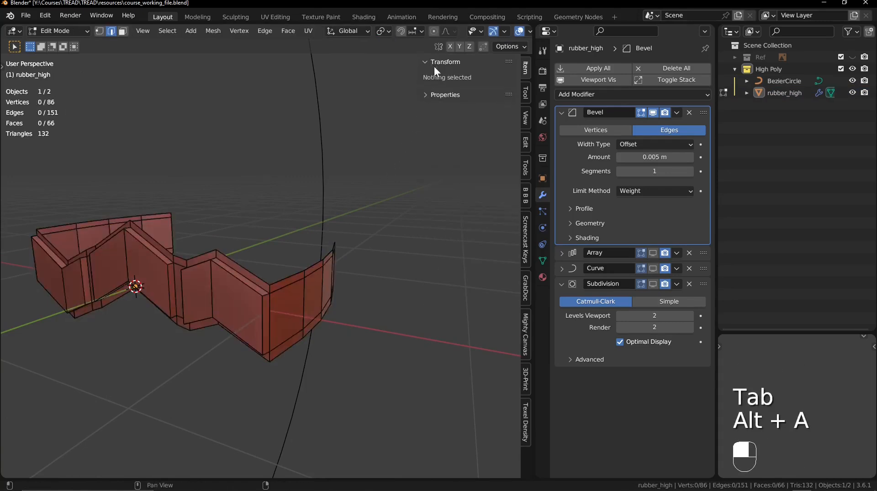
click(271, 305)
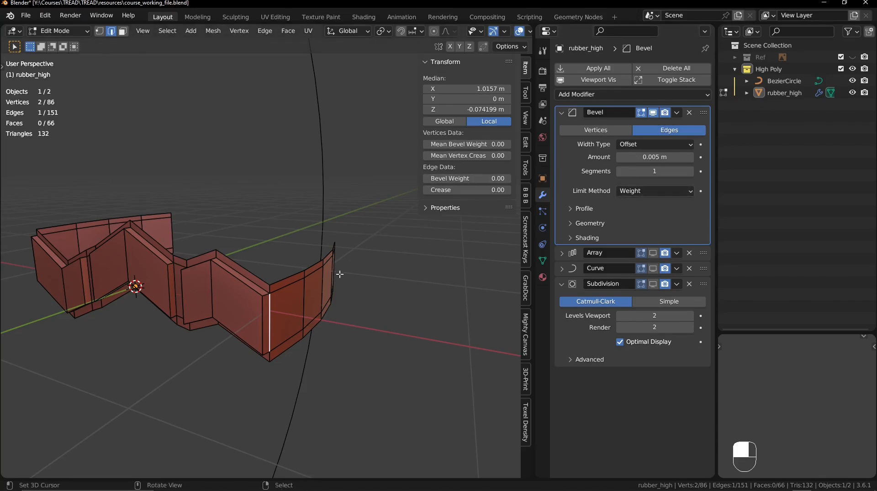
- Select the six outline edges of the right tread block's front face, set their mean bevel weight to 1 and deselect everything
shift+middle_drag(196, 243, 207, 219)
mouse_move(237, 249)
ctrl+middle_down()
mouse_move(240, 224)
mouse_move(231, 247)
ctrl+middle_up()
alt+click(231, 240)
shift+click(161, 273)
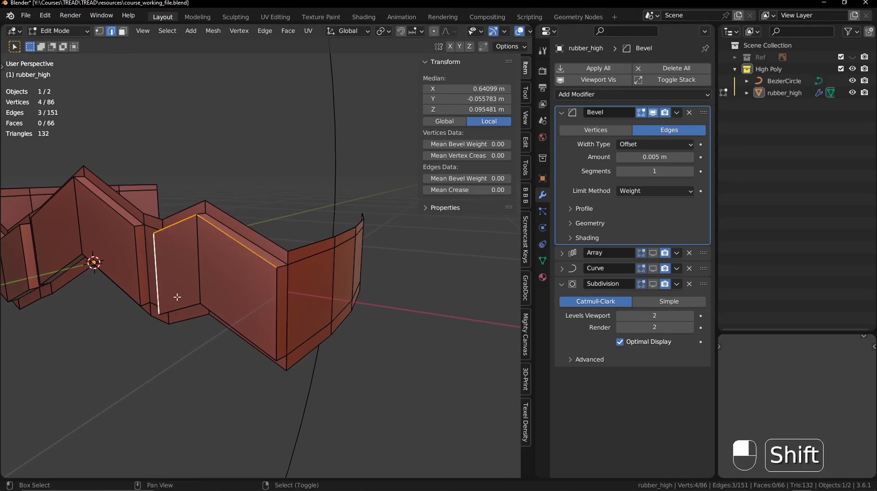
alt+shift+click(178, 297)
shift+click(275, 292)
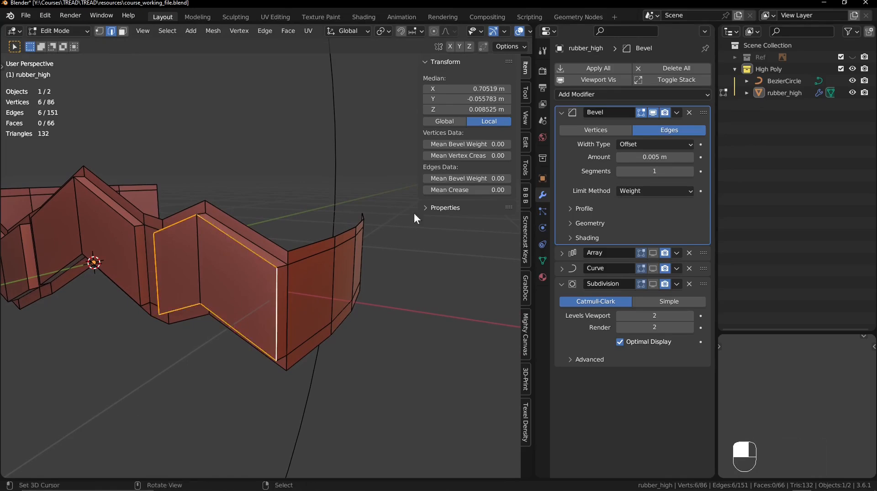
click(443, 178)
text(1)
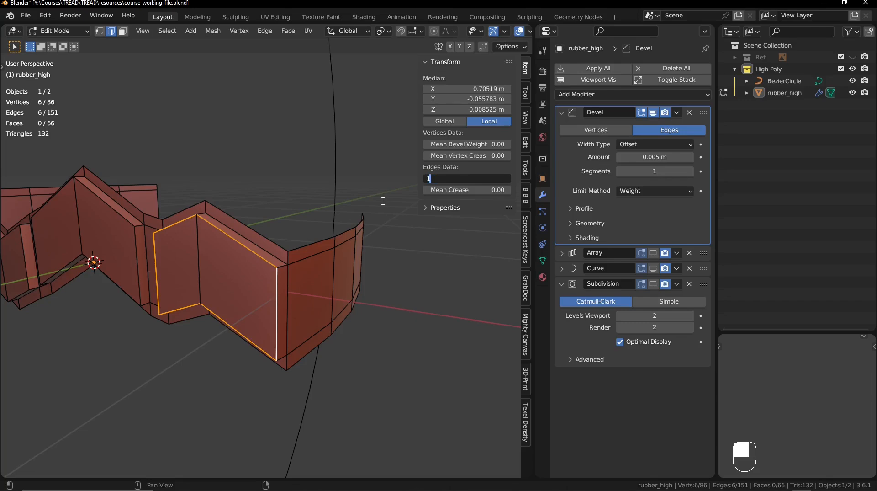
key(Return)
shift+middle_drag(344, 250, 354, 228)
key(alt+a)
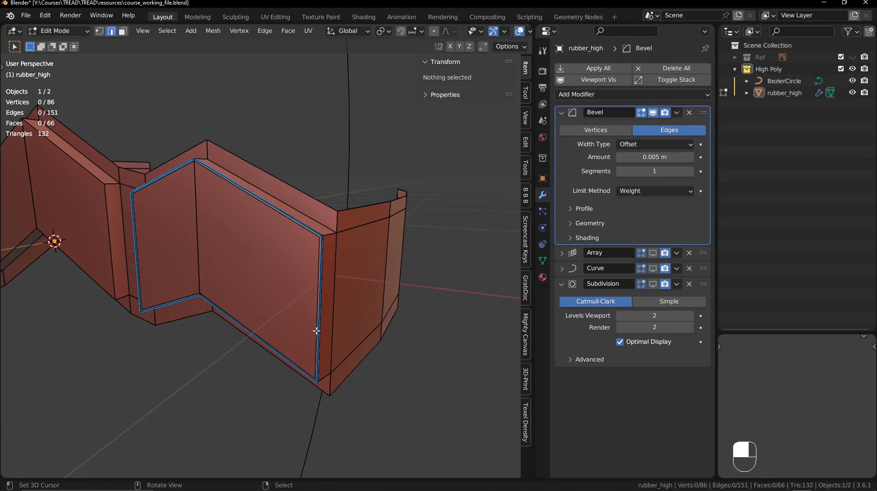
- Return to Object Mode and toggle the Bevel modifier's viewport display to compare the weighted edges of the right tread block
key(Tab)
middle_drag(301, 271, 302, 271)
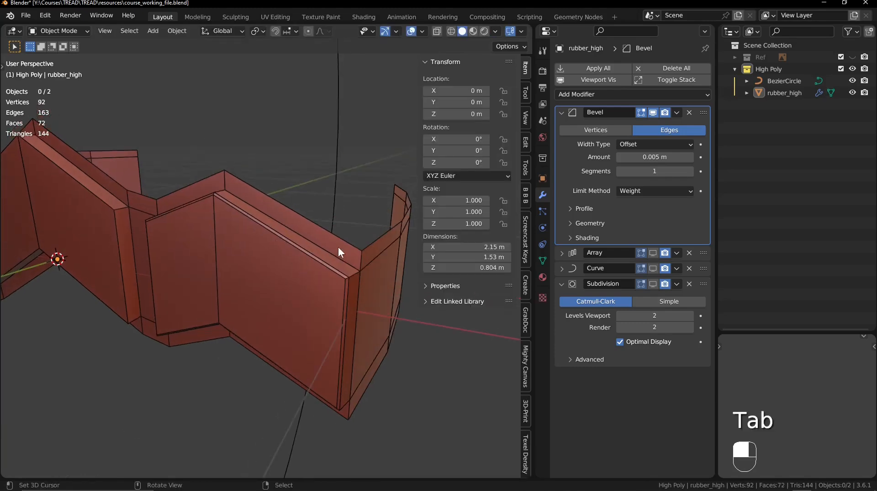
click(653, 113)
click(652, 112)
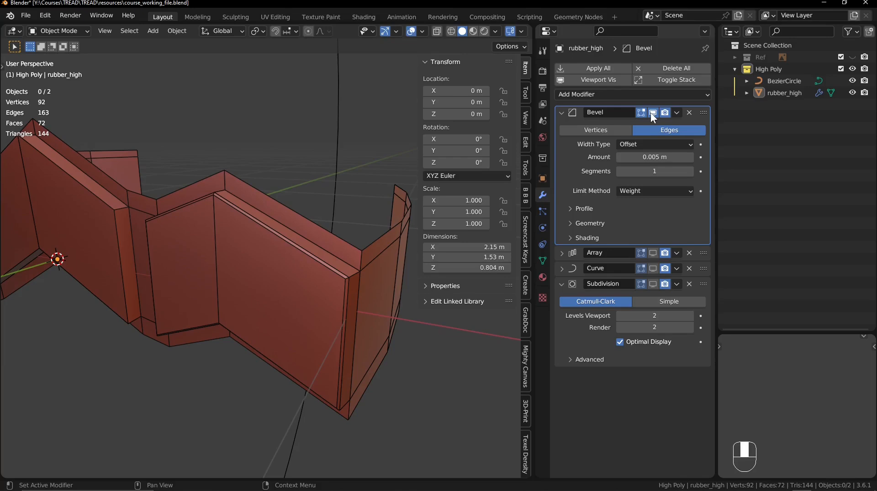
click(653, 112)
click(652, 112)
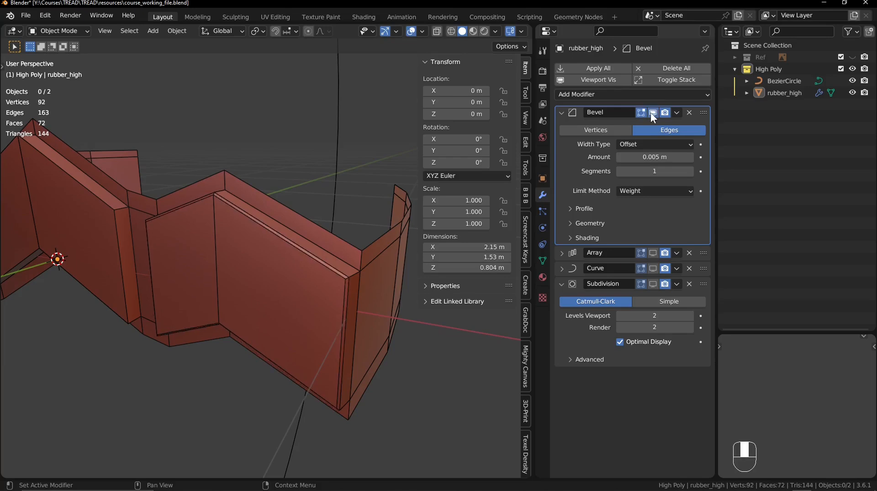
- Display the Subdivision modifier with overlays off, toggle the Bevel to compare the smoothed right block, and restore overlays with Subdivision hidden
click(653, 284)
middle_drag(360, 228, 288, 229)
key(shift+alt+z)
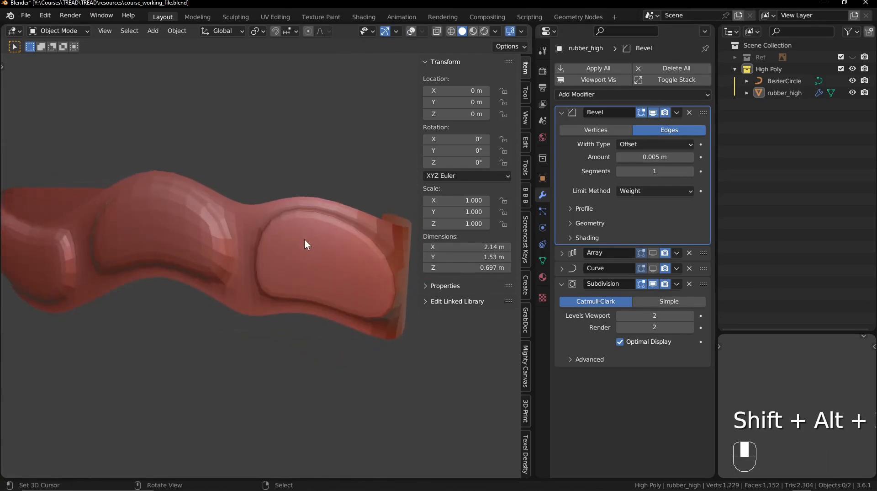
click(652, 113)
click(652, 113)
click(653, 112)
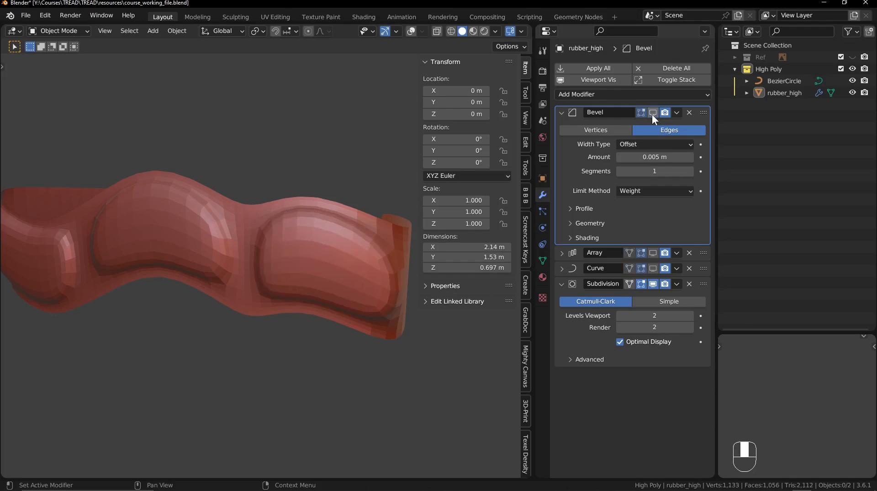
click(653, 113)
click(653, 113)
click(653, 112)
click(653, 112)
click(653, 112)
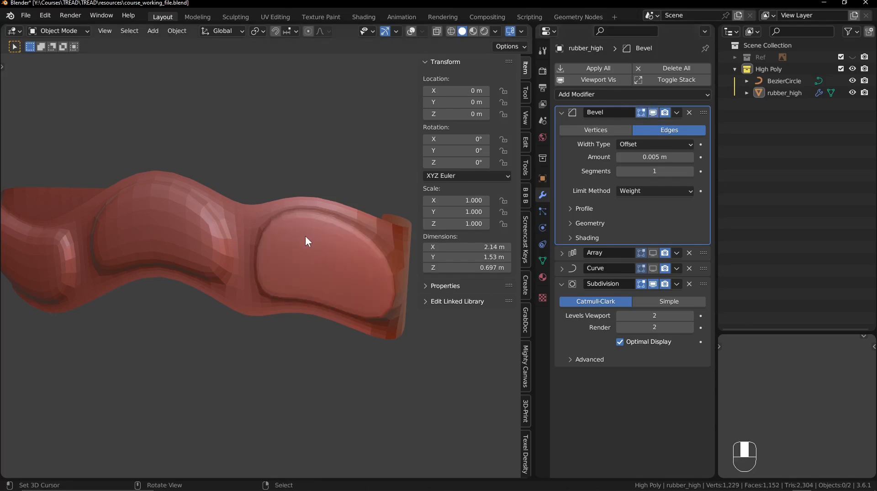
key(shift+alt+z)
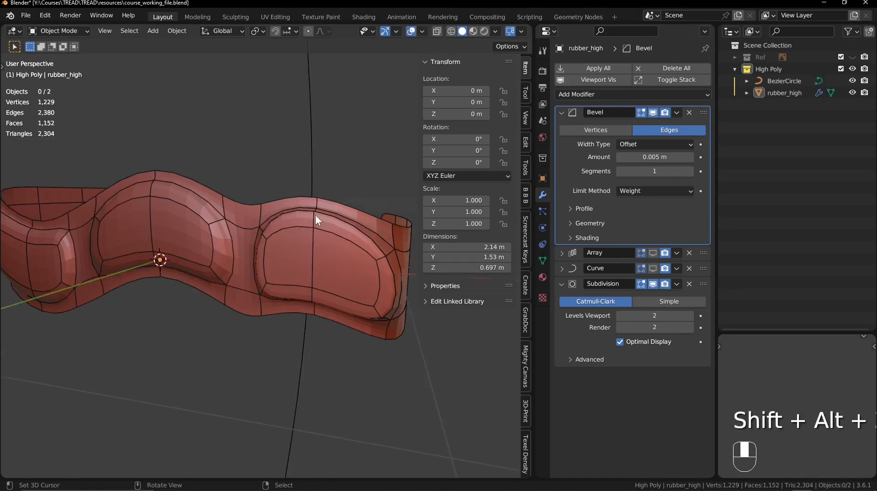
click(654, 284)
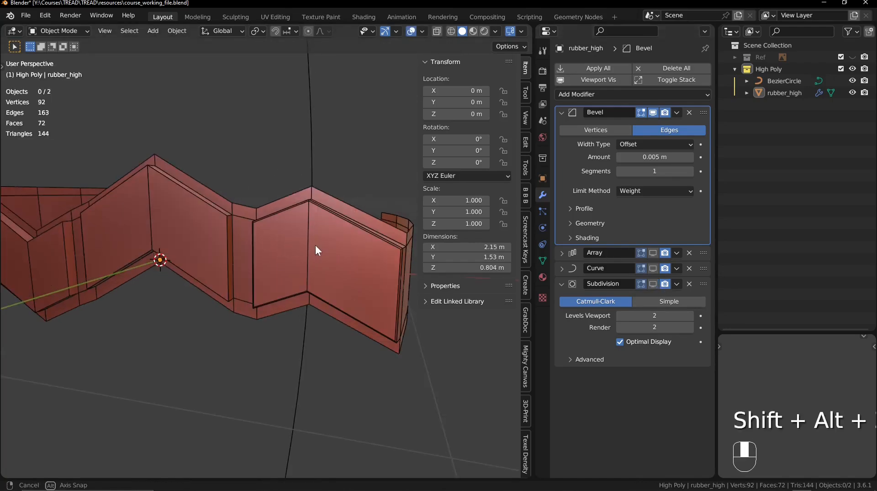
- In Edit Mode, select the front-face outlines of the middle and left tread blocks and set their mean bevel weight to 1
middle_drag(316, 245, 301, 246)
click(301, 246)
key(Tab)
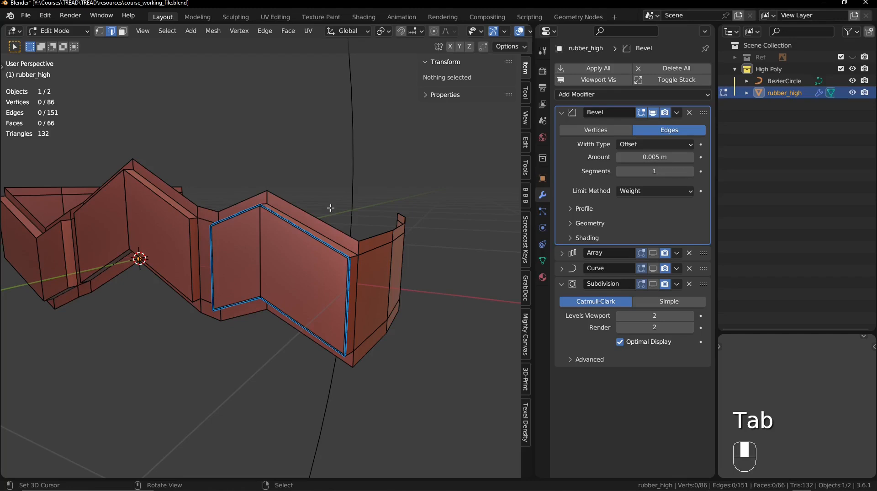
shift+middle_drag(355, 182, 255, 202)
alt+click(256, 204)
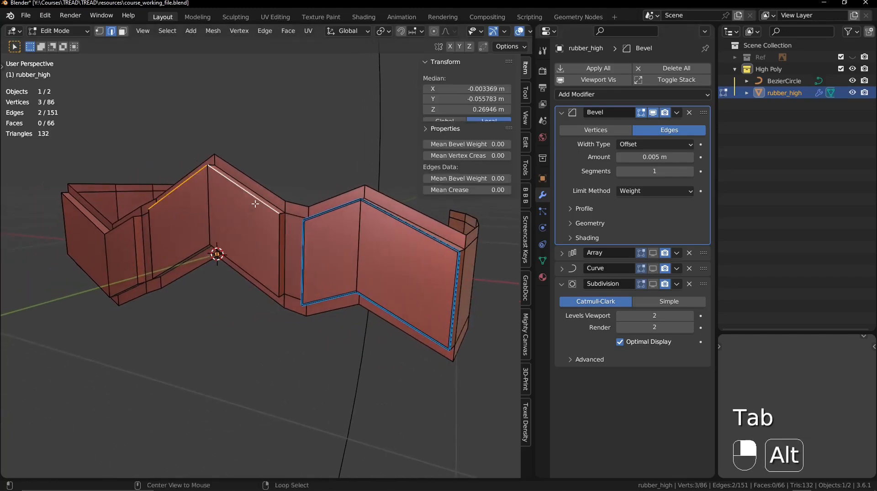
alt+shift+click(266, 241)
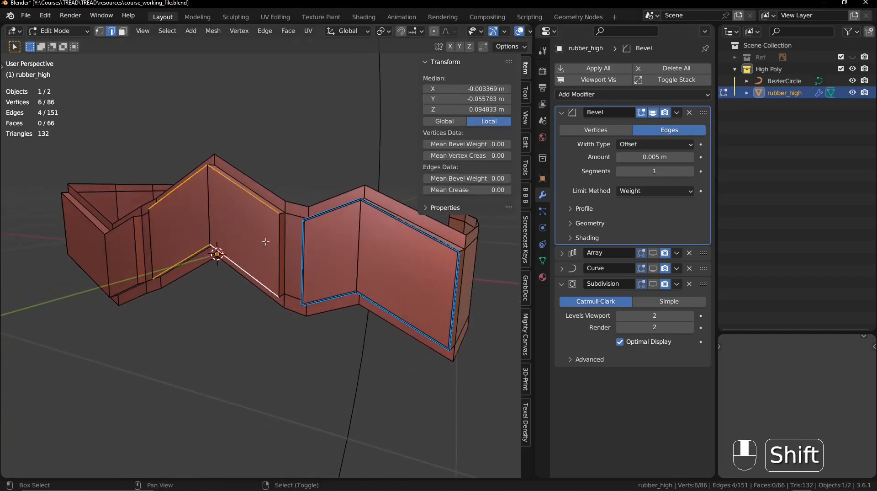
alt+shift+right_click(154, 234)
middle_drag(154, 235, 234, 234)
alt+shift+right_click(235, 237)
alt+shift+click(245, 290)
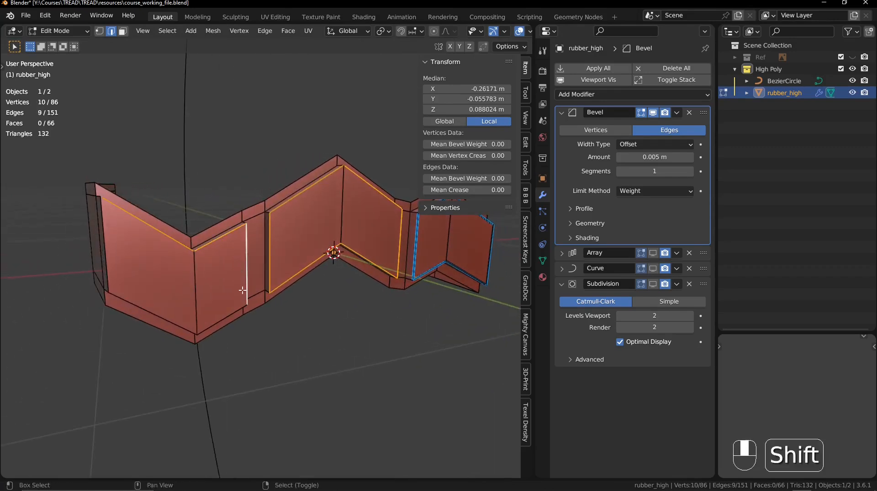
alt+shift+click(209, 296)
alt+shift+click(114, 254)
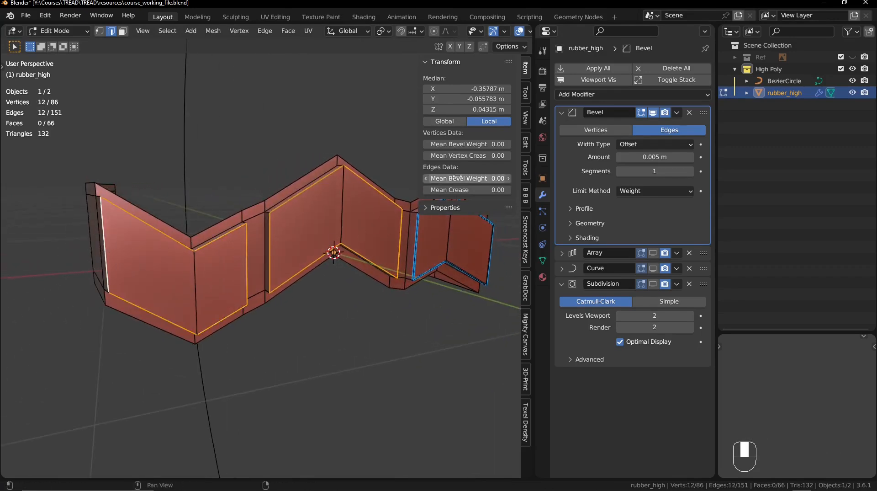
drag(458, 178, 509, 177)
- Set the mean bevel weight to 1 on the vertical corner edges where both sidewalls meet the tread, and deselect everything
mouse_move(260, 219)
middle_down()
mouse_move(302, 217)
mouse_move(261, 215)
middle_up()
middle_drag(102, 229, 160, 204)
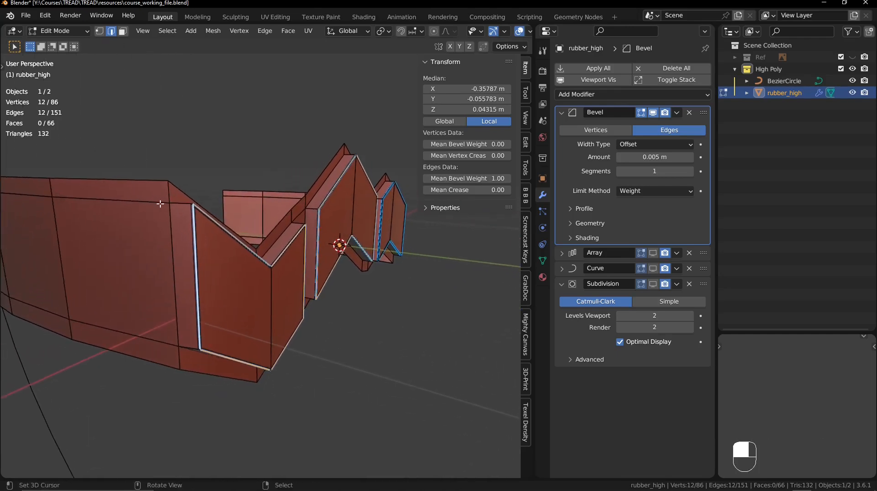
click(168, 196)
shift+click(169, 232)
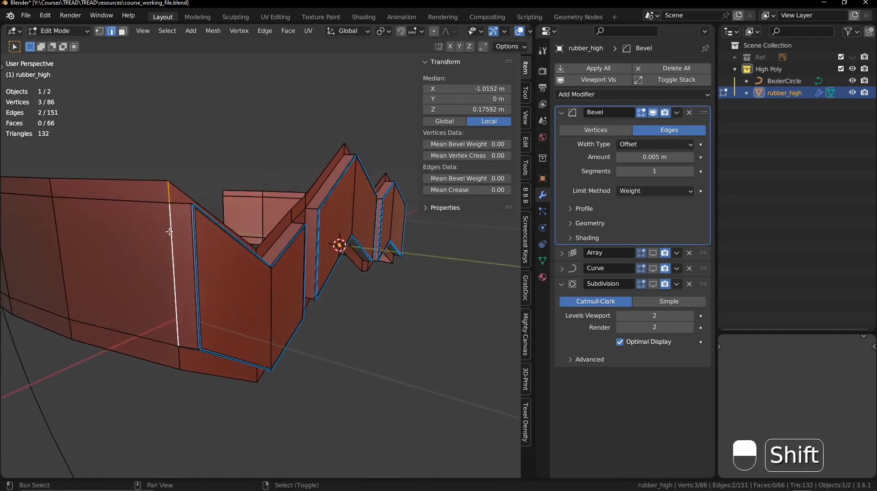
shift+click(177, 359)
middle_drag(325, 306, 266, 228)
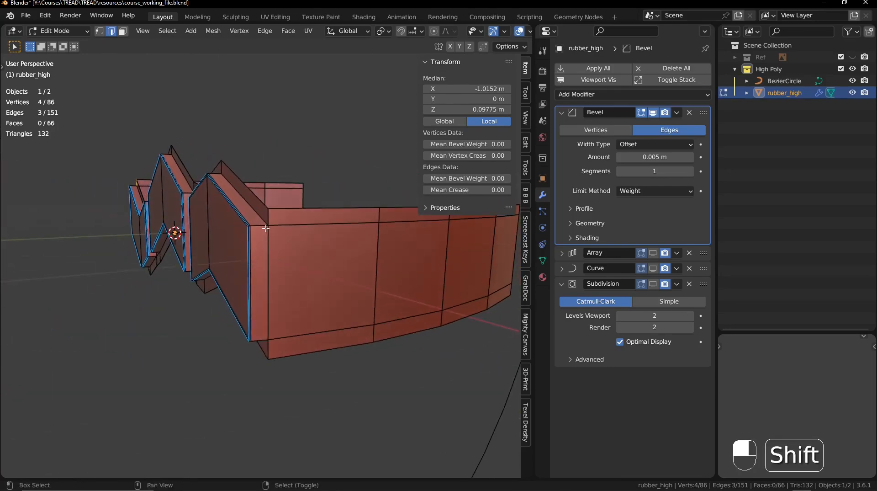
shift+click(272, 349)
drag(463, 180, 510, 179)
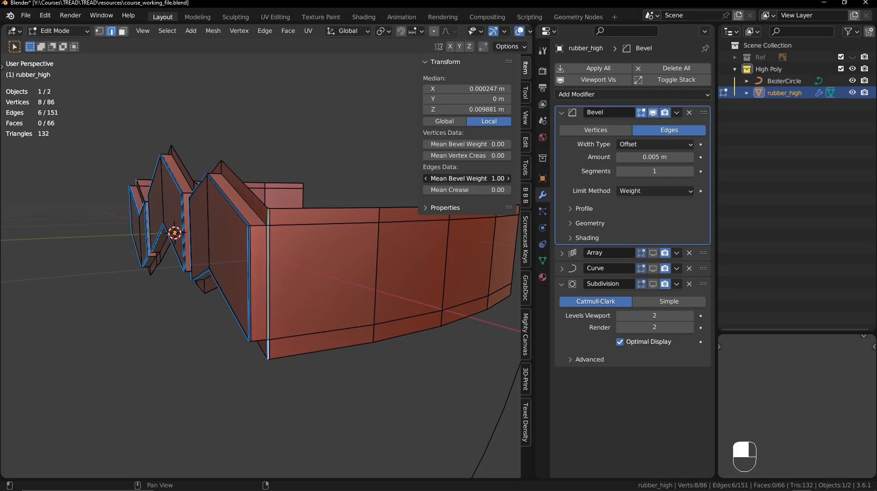
middle_drag(274, 215, 260, 214)
key(alt+a)
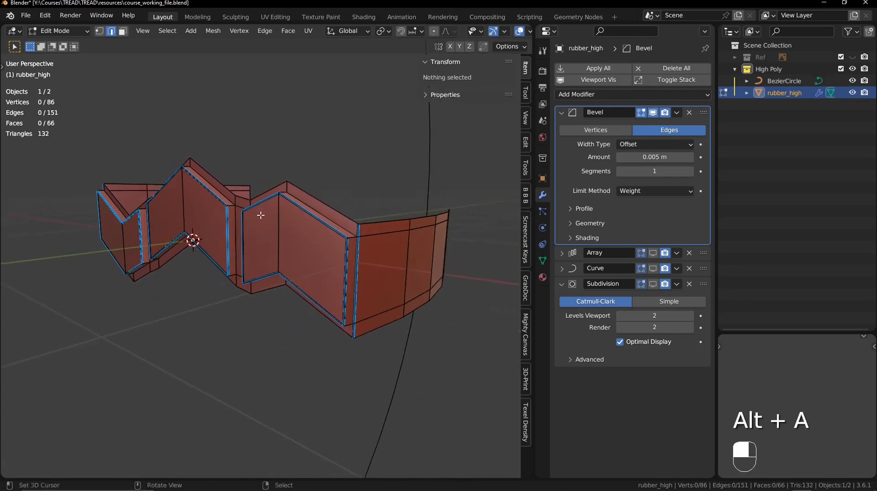
- Display the Subdivision modifier with overlays off, toggle the Bevel to compare the smoothed tread blocks and sidewall corners, and restore overlays
click(653, 284)
key(shift+alt+z)
middle_drag(281, 235, 285, 233)
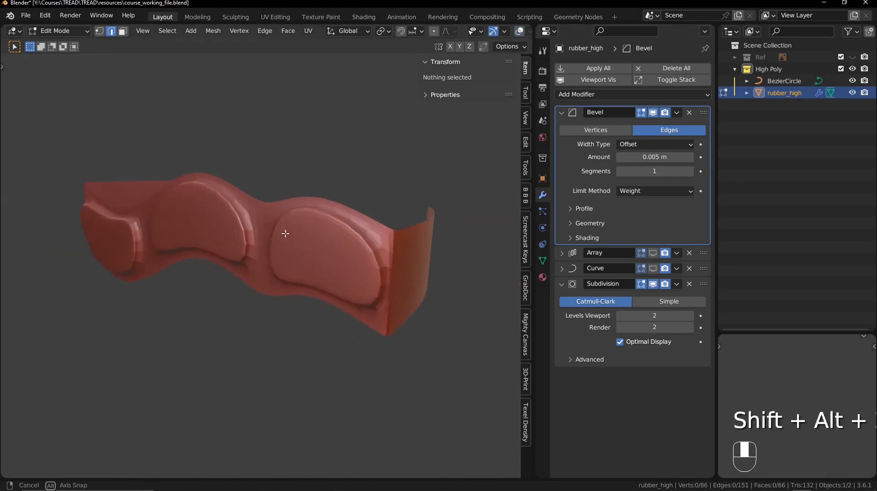
click(654, 112)
click(653, 112)
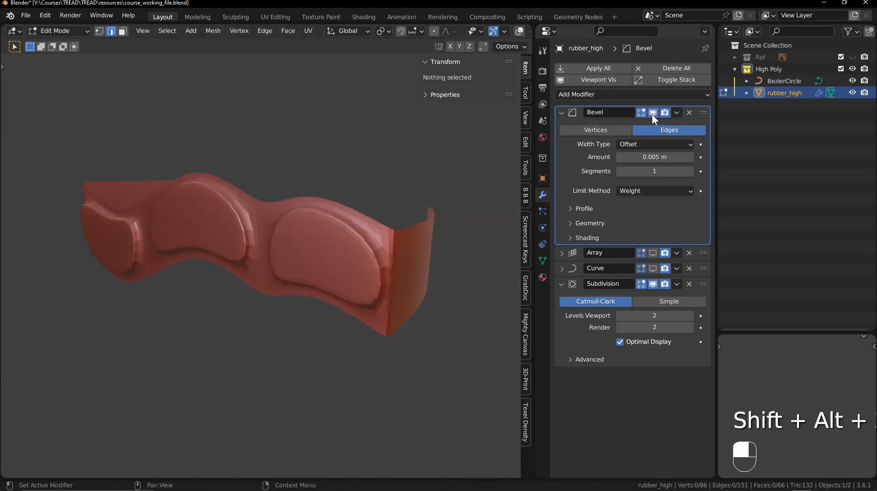
click(654, 112)
click(653, 112)
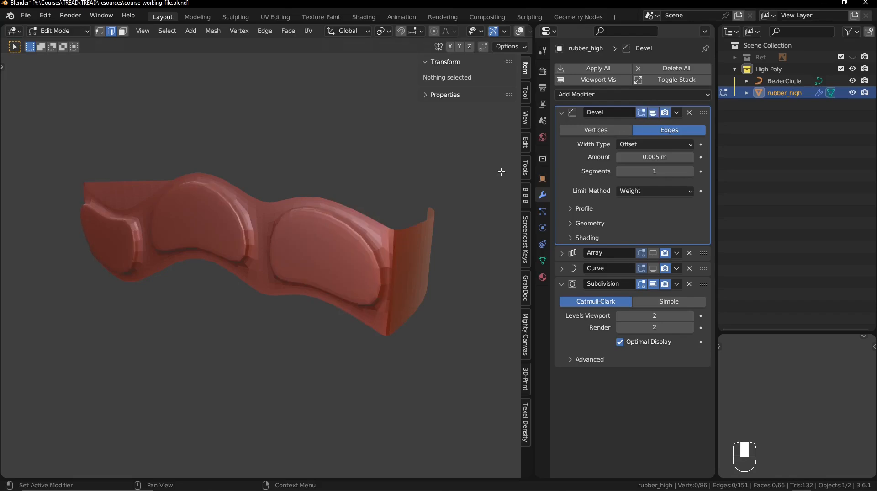
middle_drag(502, 172, 368, 251)
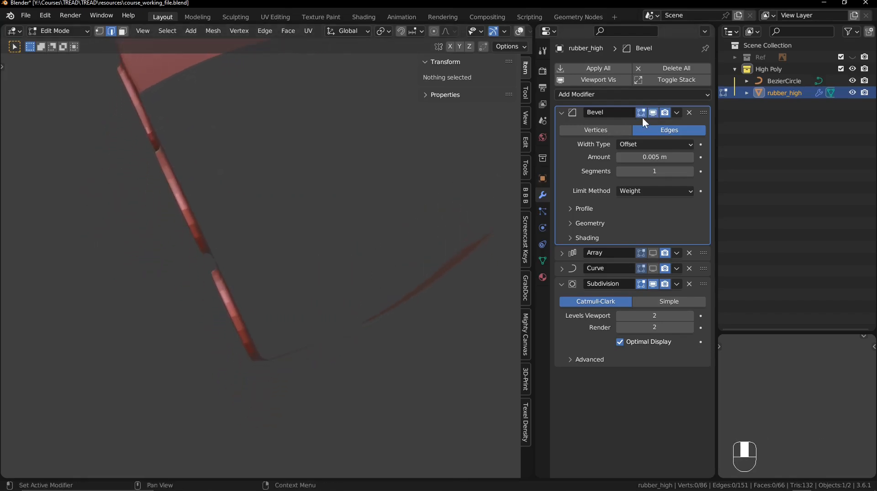
click(653, 112)
click(653, 112)
click(653, 112)
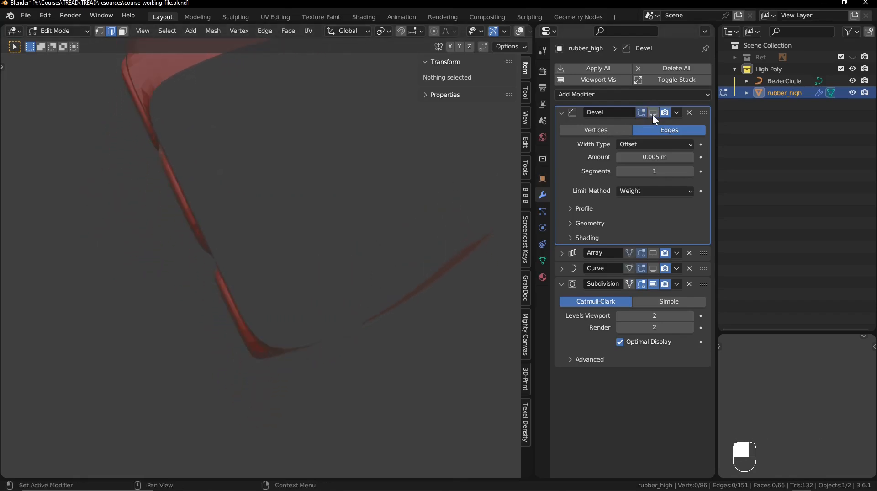
click(653, 113)
middle_drag(402, 215, 315, 223)
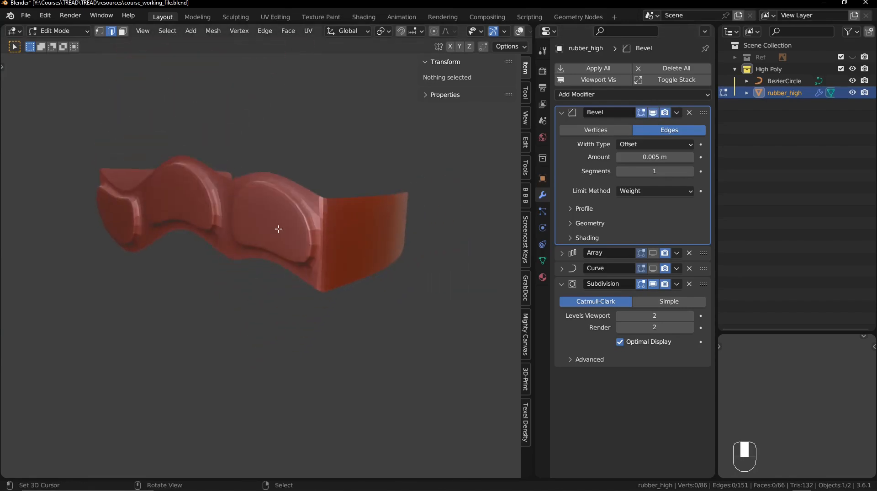
key(shift+alt+z)
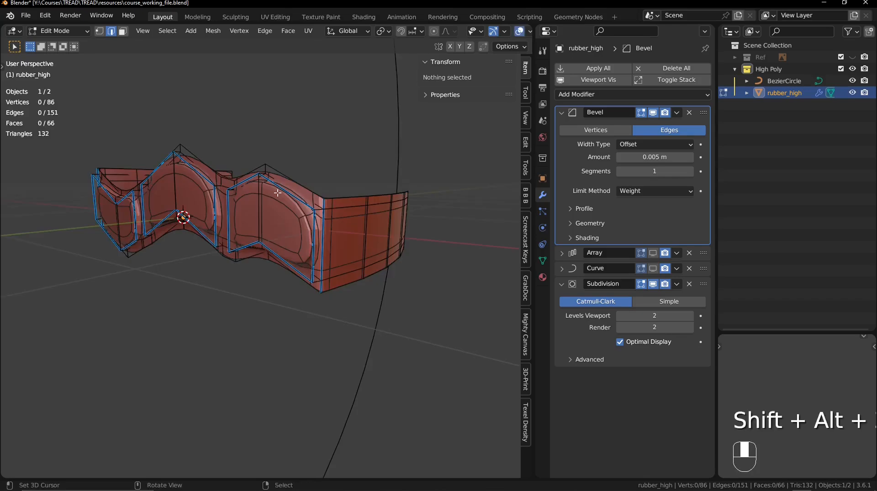
- With Subdivision hidden, select the twelve short depth edges at the outer corners of all three tread blocks and set their mean bevel weight to 1
shift+middle_drag(274, 245, 288, 228)
right_click(359, 222)
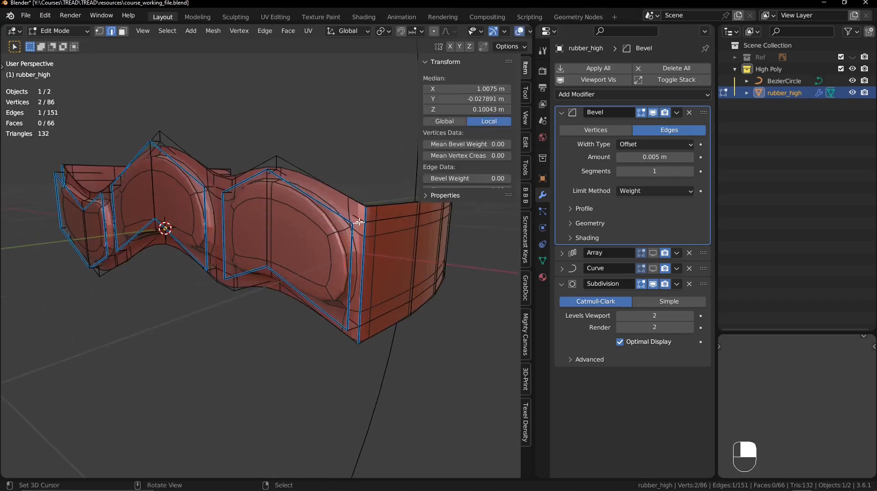
shift+right_click(361, 317)
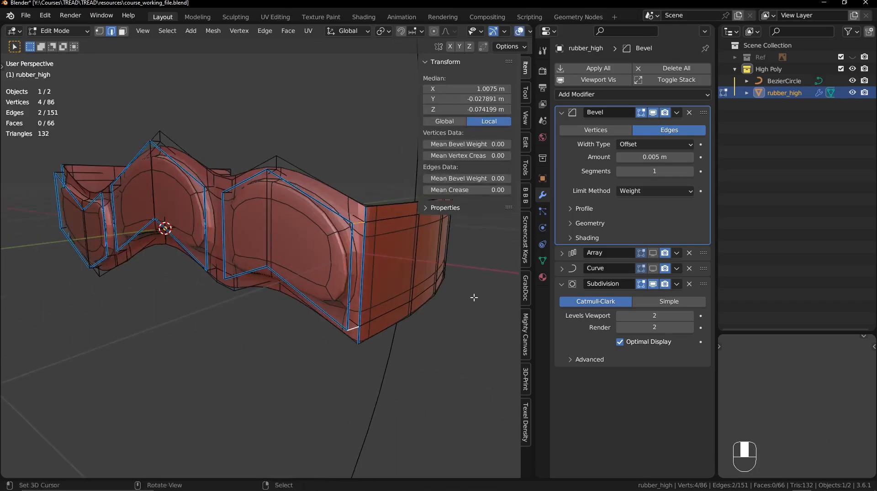
click(653, 284)
middle_drag(241, 243, 340, 249)
shift+middle_drag(340, 249, 299, 205)
shift+right_click(316, 216)
key(ctrl+z)
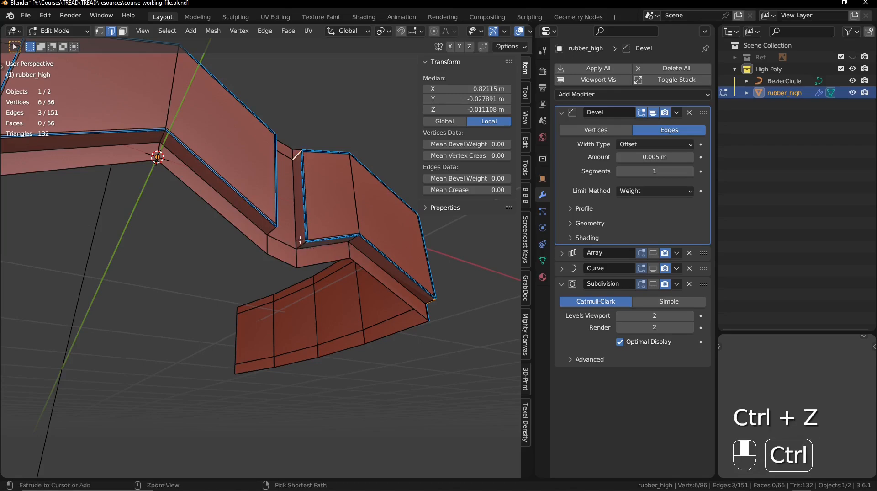
shift+right_click(302, 244)
shift+right_click(272, 231)
middle_drag(202, 186, 218, 197)
shift+middle_drag(218, 197, 284, 280)
shift+right_click(221, 243)
shift+right_click(190, 248)
shift+right_click(188, 222)
middle_drag(187, 221, 216, 287)
shift+middle_drag(216, 287, 195, 281)
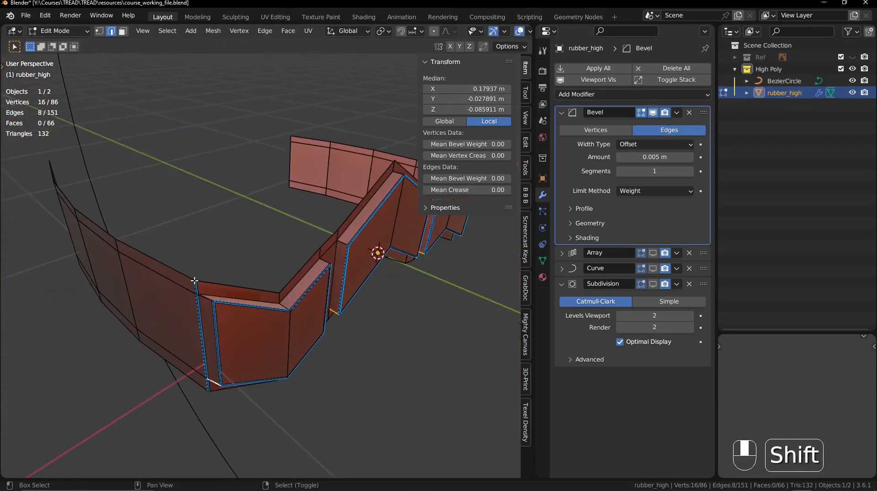
shift+right_click(334, 266)
shift+right_click(340, 246)
middle_drag(340, 246, 232, 271)
key(alt+z)
key(alt+z)
shift+click(301, 284)
drag(457, 178, 507, 179)
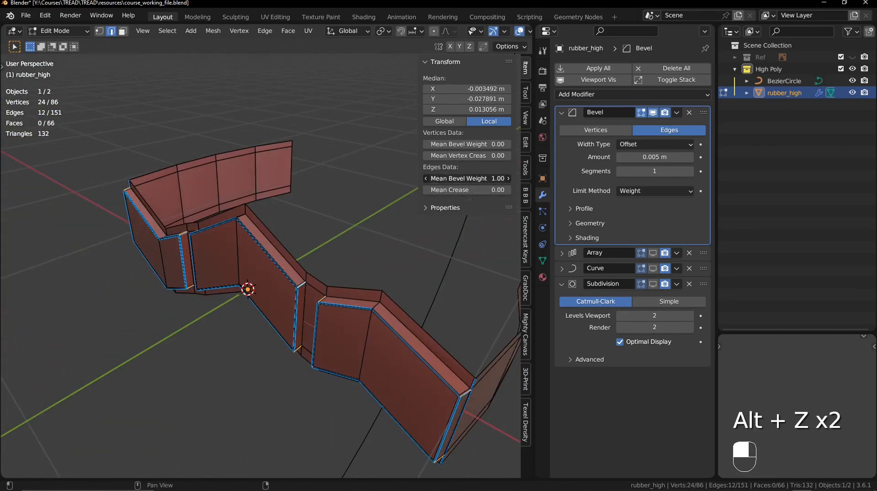
- Show the Subdivision modifier with overlays off to examine the smoothed block corners, then restore overlays and hide Subdivision
middle_drag(255, 238, 194, 210)
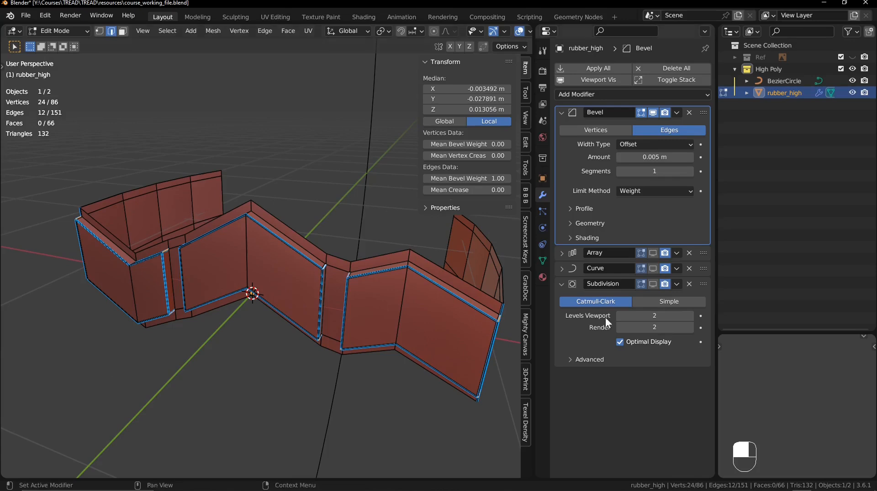
click(653, 284)
alt+shift+middle_drag(357, 288, 308, 293)
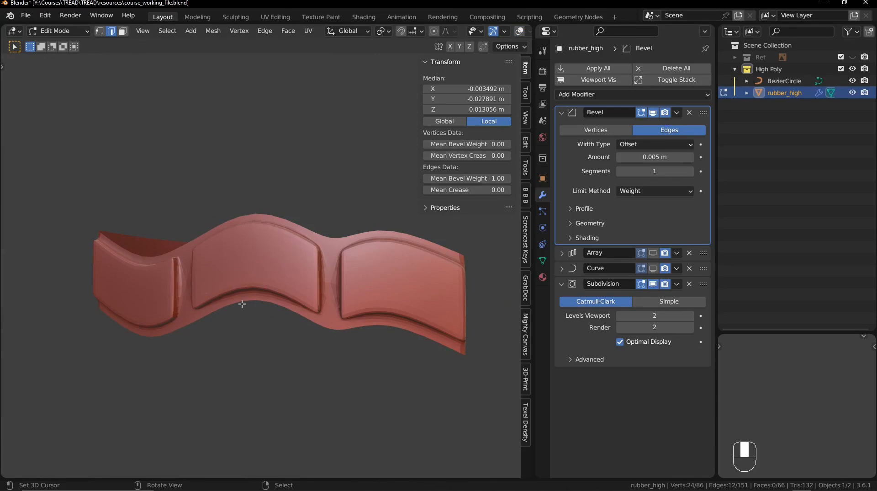
middle_drag(242, 303, 302, 303)
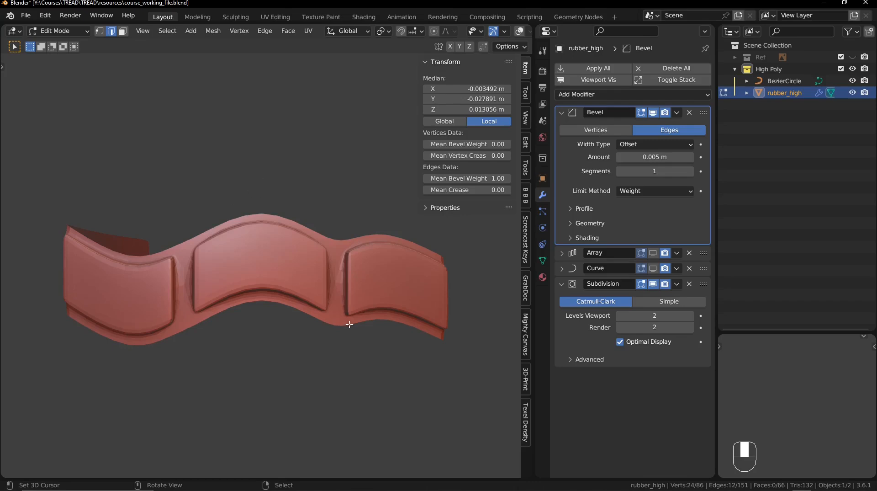
key(shift+alt+z)
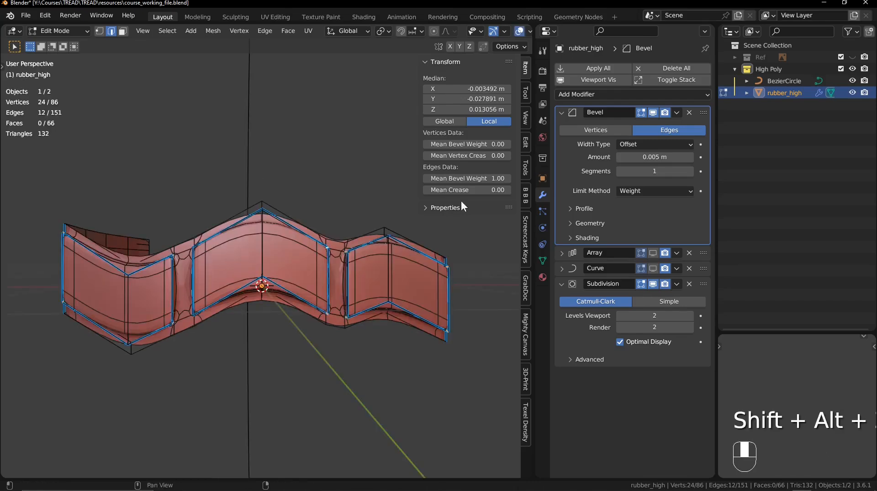
click(653, 283)
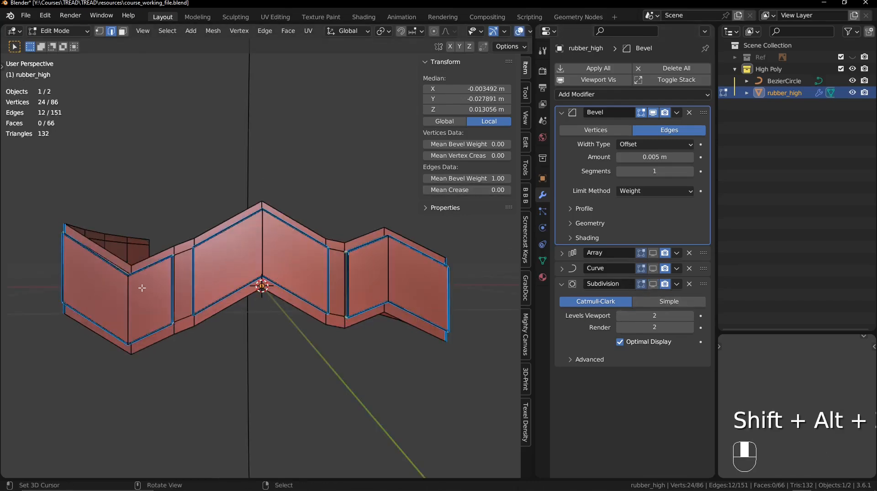
- Select the vertical centre edge loops of the three tread blocks and set their mean bevel weight to 1, with Subdivision displayed and Optimal Display disabled
middle_drag(140, 291, 264, 292)
ctrl+middle_drag(263, 291, 262, 269)
alt+right_click(212, 321)
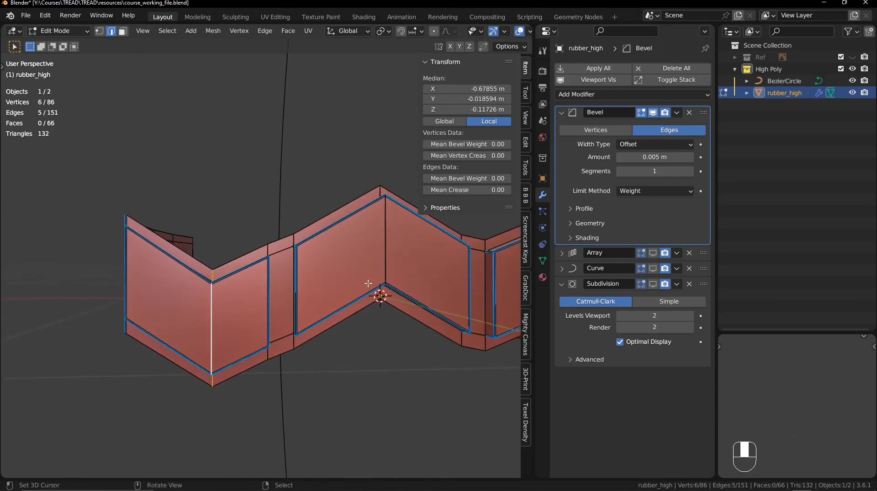
alt+shift+right_click(393, 253)
shift+middle_drag(393, 252, 230, 254)
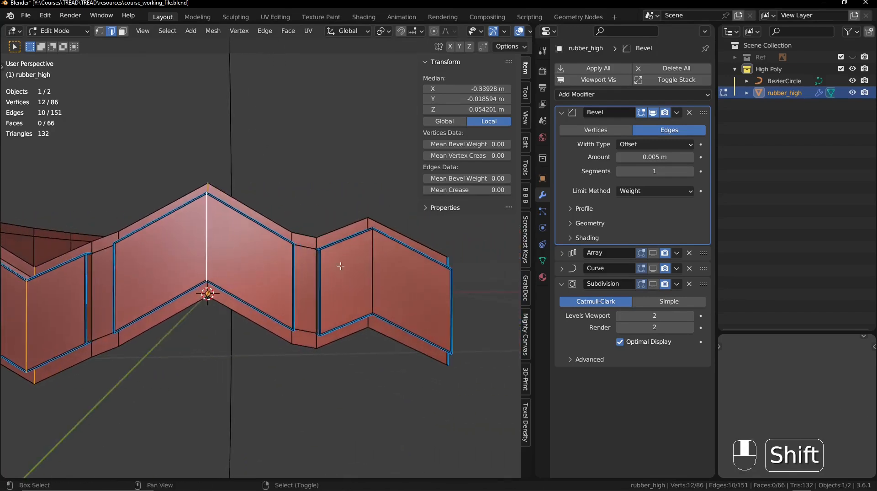
alt+shift+right_click(376, 262)
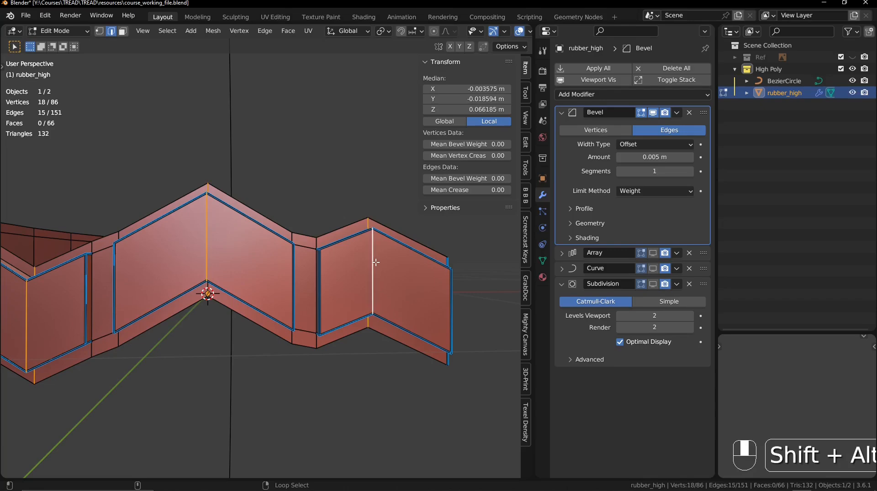
middle_drag(376, 262, 237, 282)
key(alt+z)
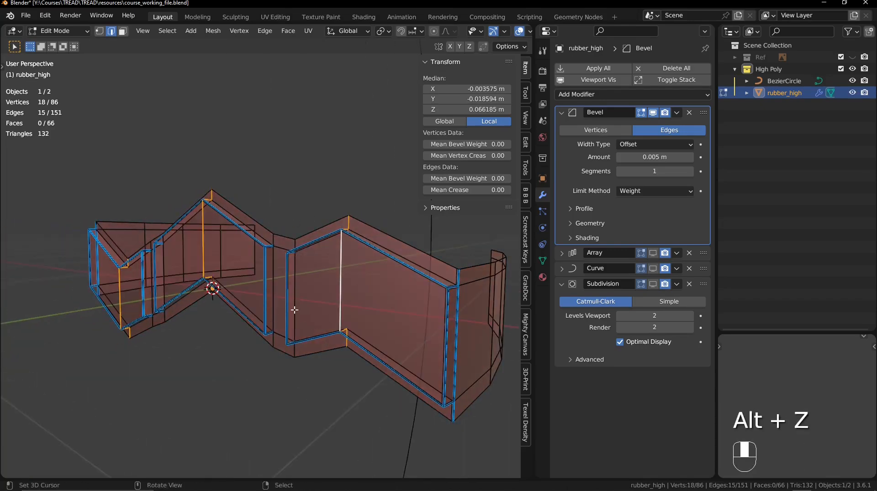
middle_drag(136, 274, 159, 309)
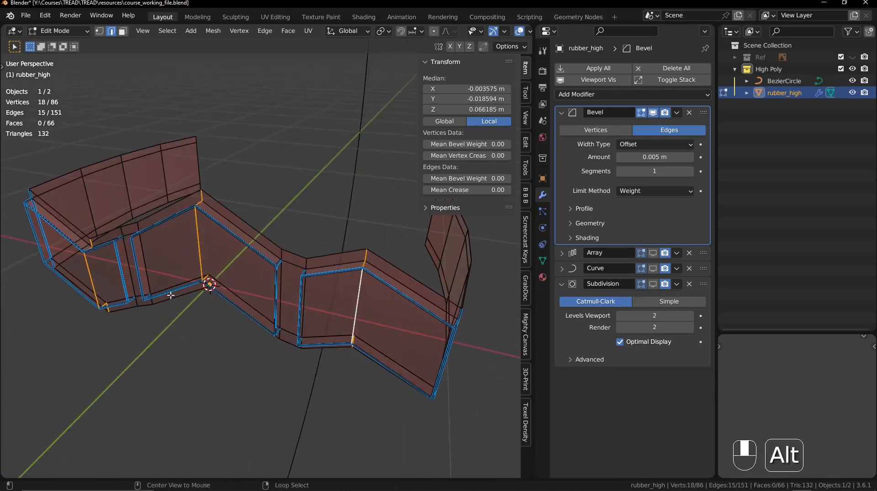
key(alt+z)
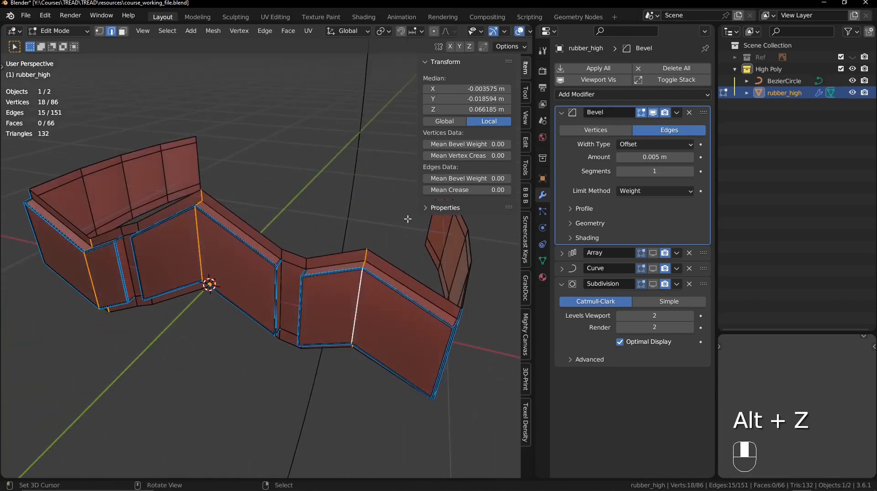
click(655, 284)
middle_drag(378, 297, 342, 245)
click(620, 341)
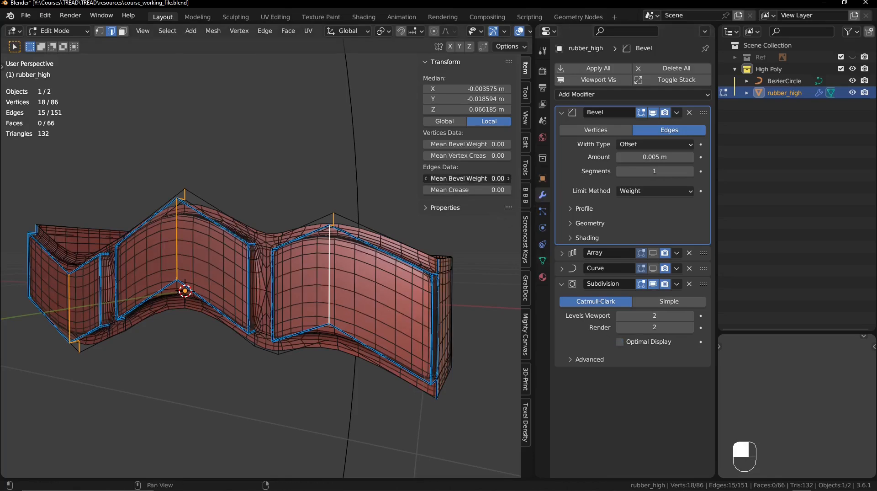
drag(467, 179, 508, 179)
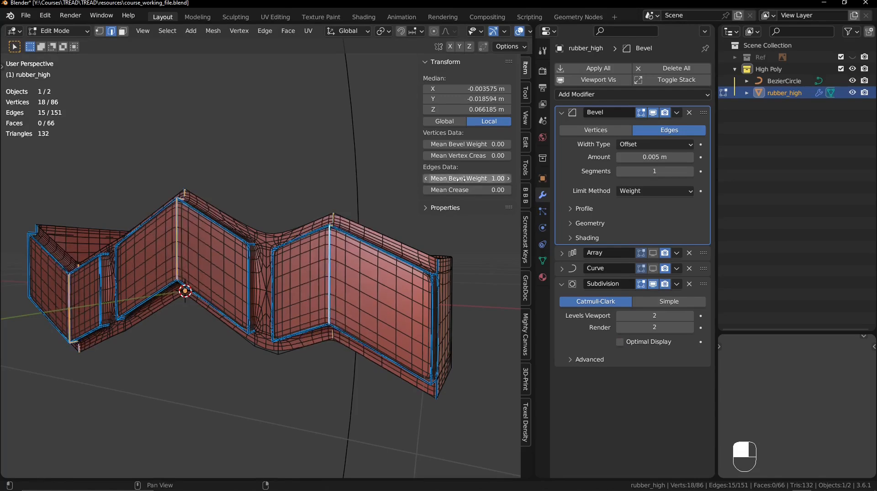
- Examine the sharpened V-shaped creases of the smoothed tread blocks without overlays, then restore overlays and deselect everything
middle_drag(182, 257, 212, 257)
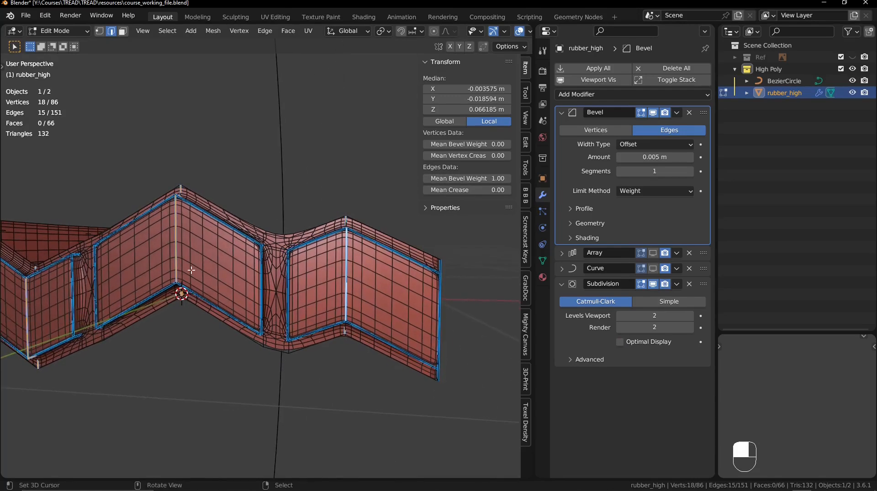
key(shift+alt+z)
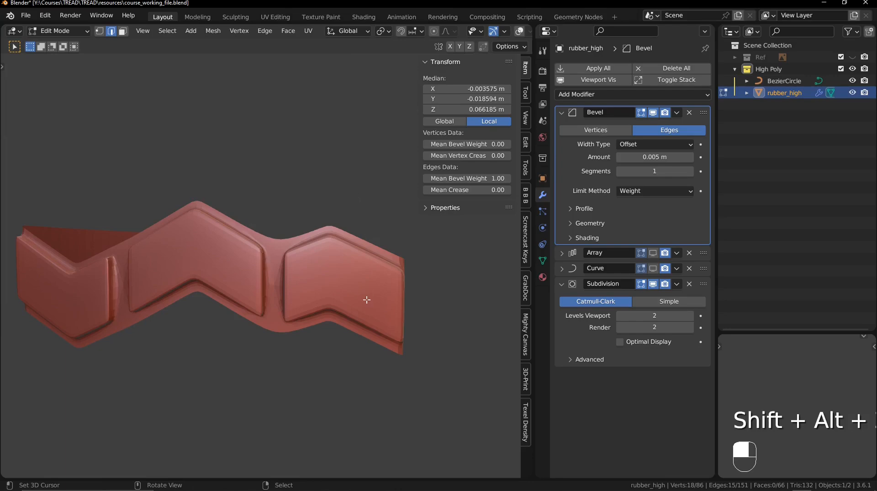
shift+middle_drag(157, 327, 200, 311)
key(shift+alt+z)
key(alt+a)
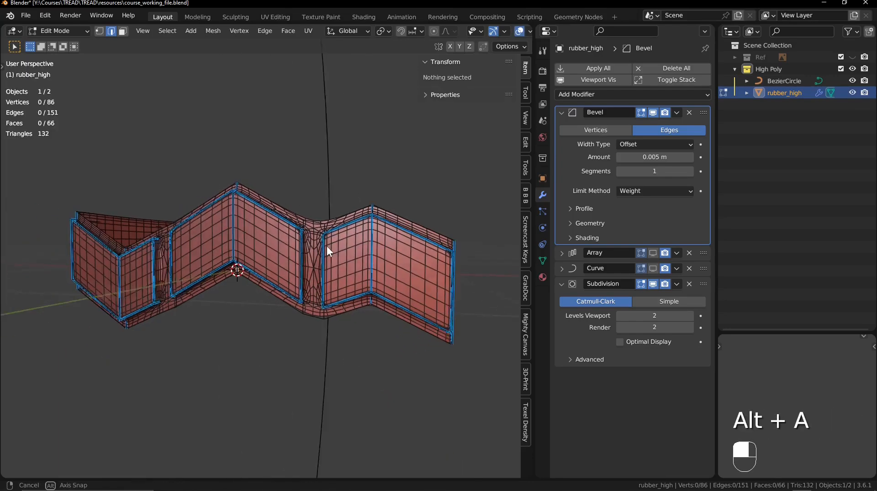
- Display the Array and Curve modifiers and examine the complete tire's smoothed tread with and without overlays
click(652, 268)
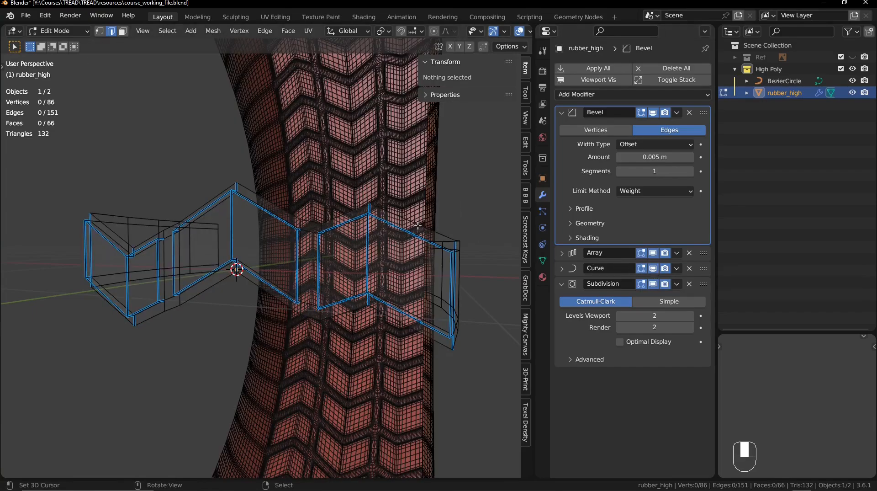
ctrl+middle_drag(227, 196, 240, 369)
shift+middle_drag(257, 263, 309, 258)
key(shift+alt+z)
scroll(311, 256, up, 2)
key(shift+alt+z)
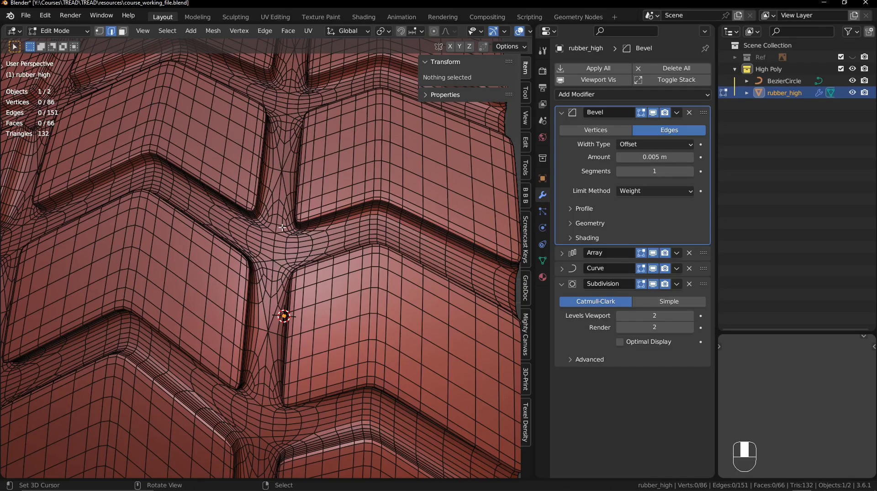
- Hide the Subdivision modifier and examine the beveled block corners and groove topology between neighbouring tread rows
click(653, 284)
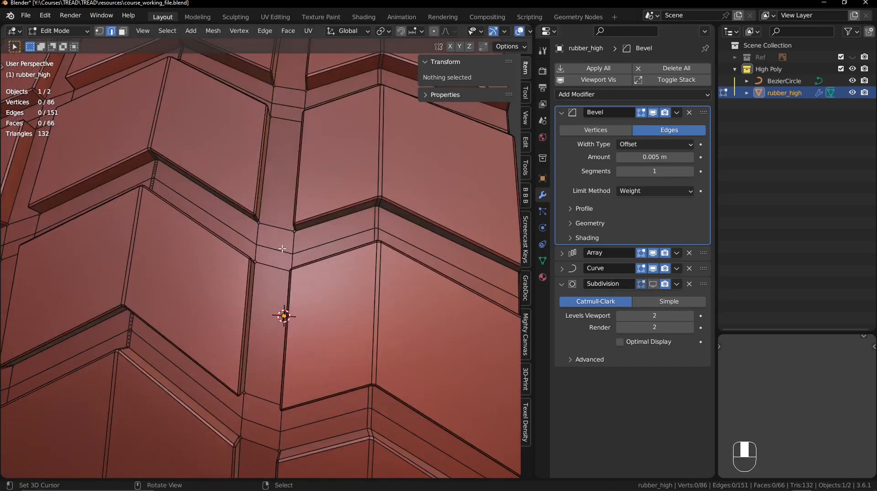
mouse_move(282, 248)
ctrl+middle_down()
mouse_move(288, 261)
mouse_move(282, 254)
ctrl+middle_up()
shift+middle_drag(282, 254, 224, 224)
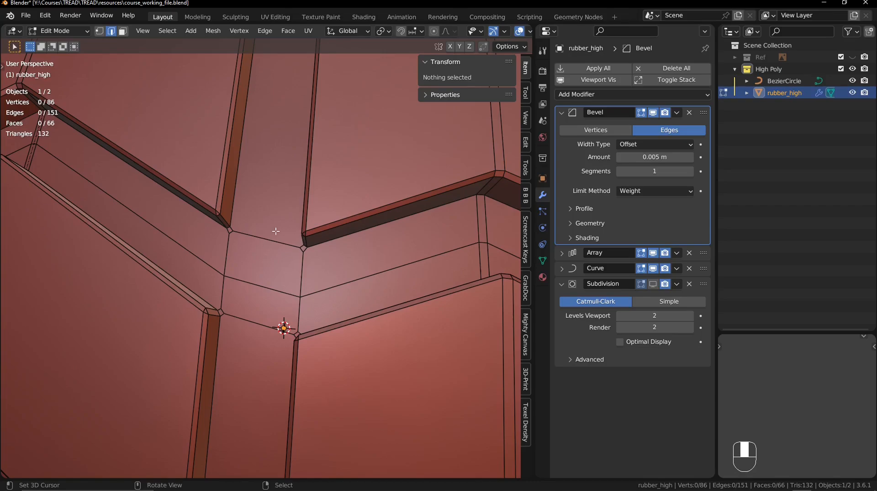
ctrl+middle_drag(276, 231, 281, 274)
- Hide the Curve and Array modifiers, deselect the object in Object Mode, and return to Edit Mode at the groove between the middle and right blocks
click(653, 268)
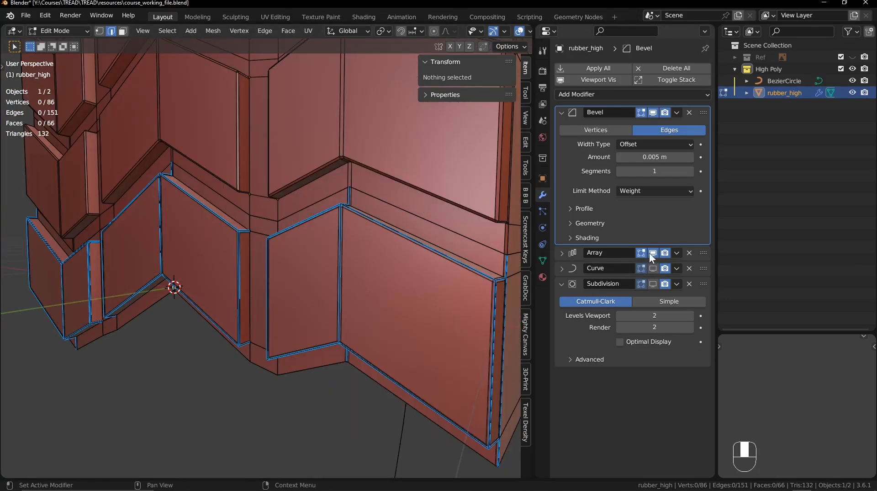
click(649, 254)
middle_drag(249, 235, 308, 225)
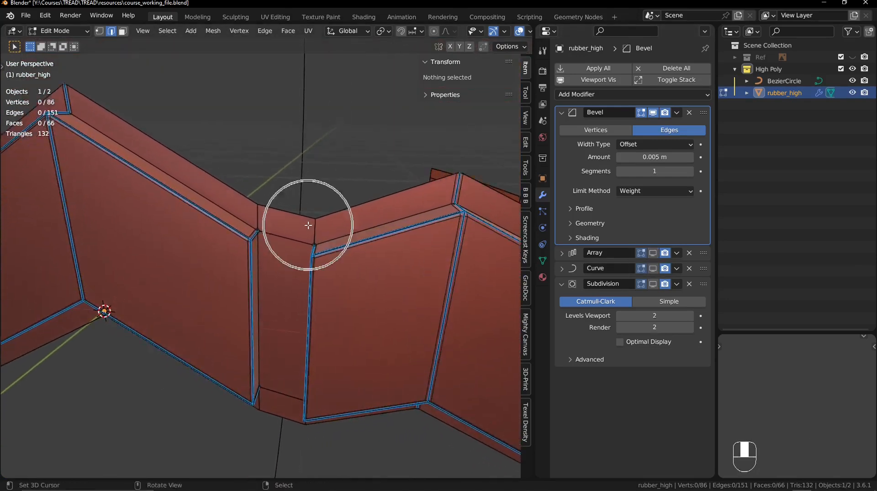
key(Tab)
key(alt+a)
ctrl+middle_drag(305, 278, 264, 218)
key(Tab)
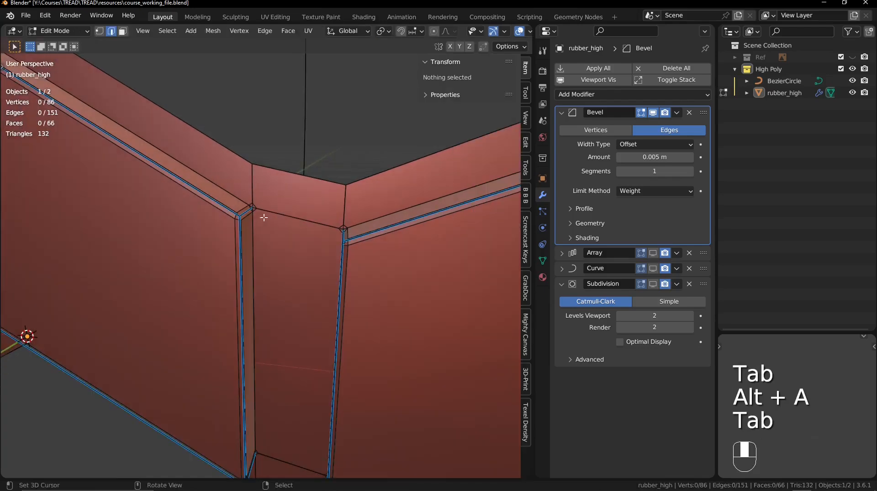
- Examine the short corner edge beside the groove and its beveled topology in Object Mode, then return to Edit Mode with nothing selected
click(250, 213)
key(g)
click(239, 224)
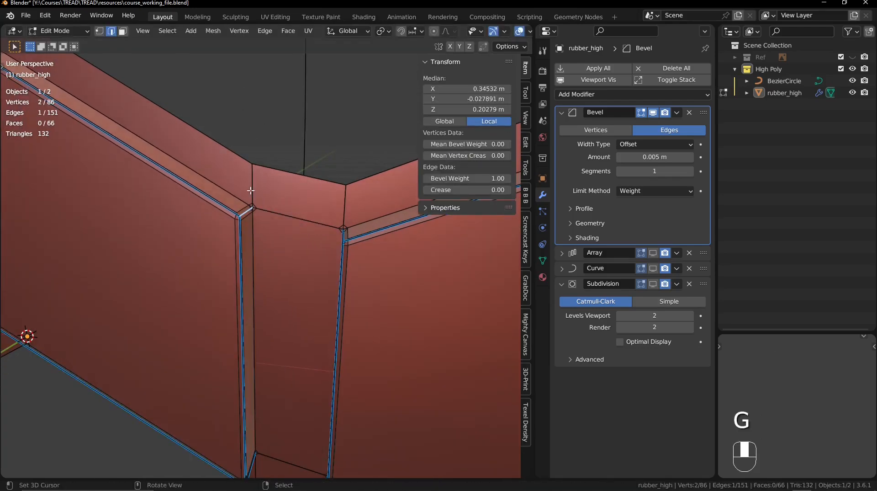
key(alt+a)
key(Tab)
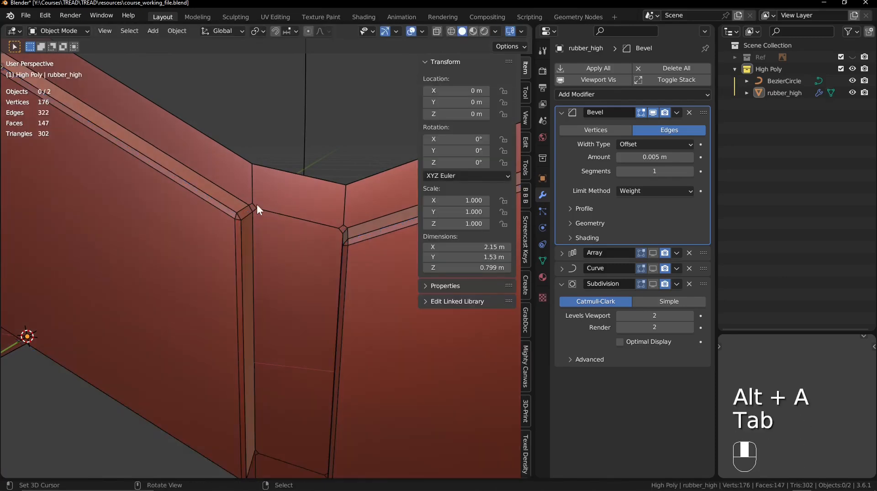
ctrl+middle_drag(257, 204, 251, 228)
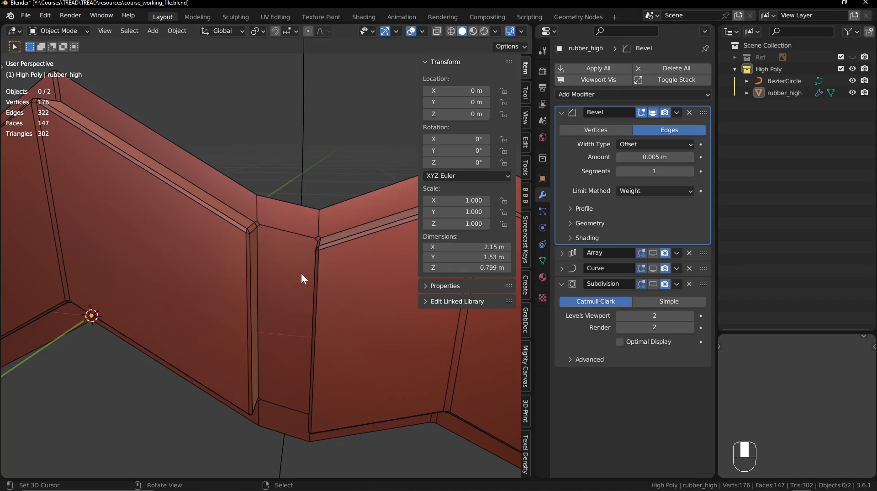
key(Tab)
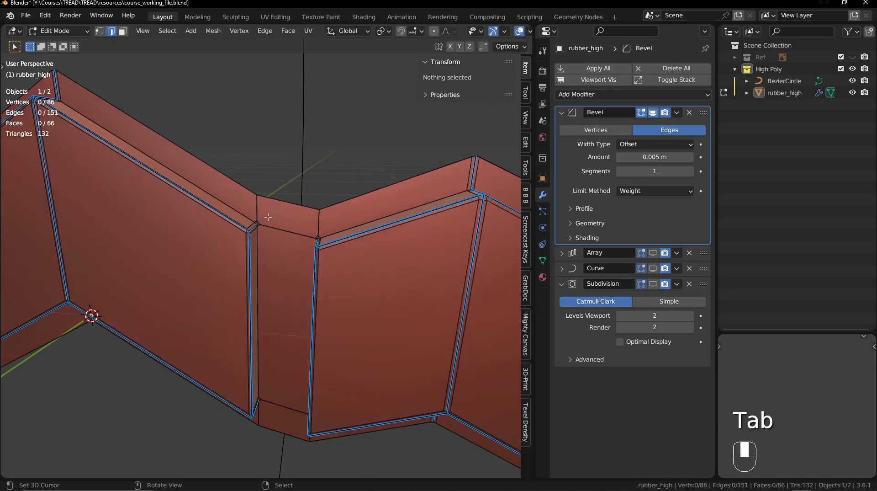
- Select the eight short rim edges at the ends of the grooves between the tread blocks and set their mean bevel weight to 1.00
click(261, 209)
shift+click(316, 223)
middle_drag(315, 223, 296, 303)
shift+click(335, 379)
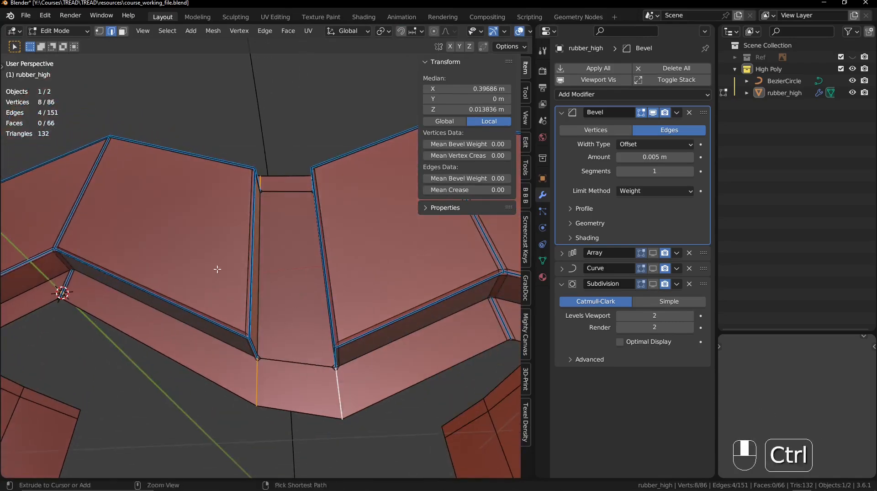
middle_drag(335, 379, 266, 306)
shift+click(250, 335)
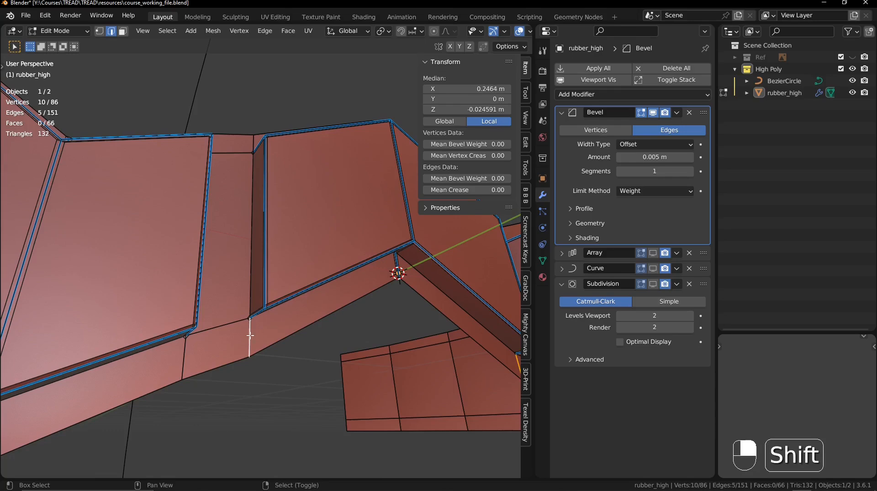
shift+click(183, 356)
middle_drag(221, 289, 191, 260)
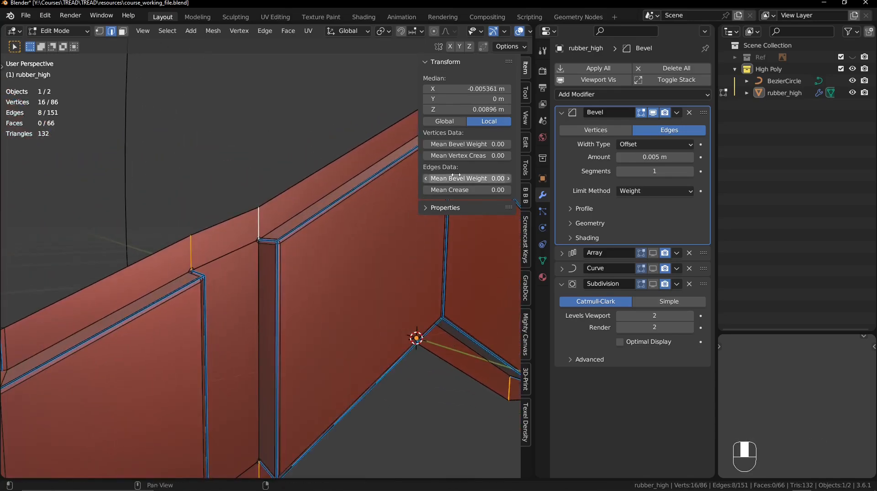
drag(457, 175, 498, 176)
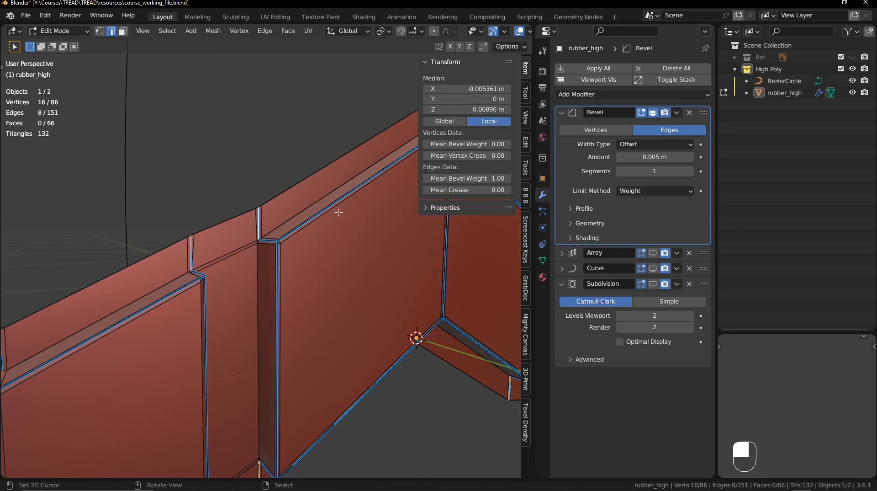
- Deselect everything, return to Object Mode, display the Subdivision modifier and examine the smoothed tread row without overlays
key(alt+a)
key(Tab)
ctrl+middle_drag(312, 233, 259, 277)
shift+middle_drag(134, 288, 222, 245)
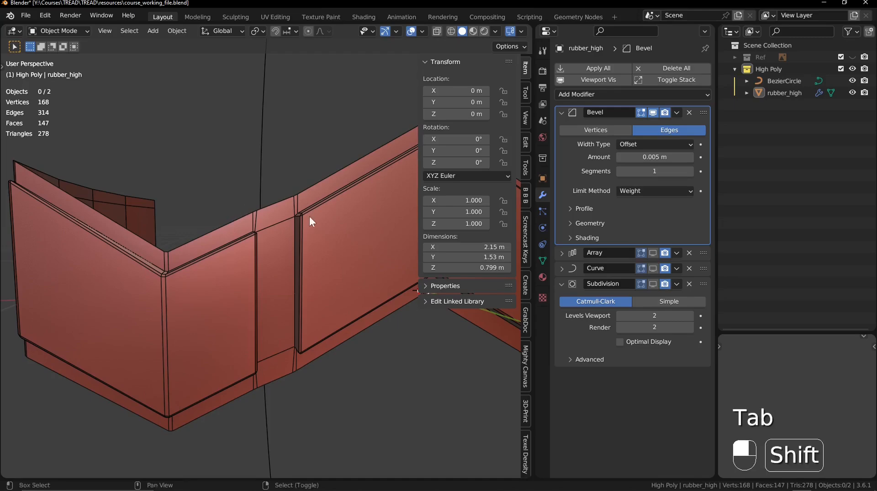
shift+middle_drag(309, 216, 201, 258)
middle_drag(256, 248, 217, 254)
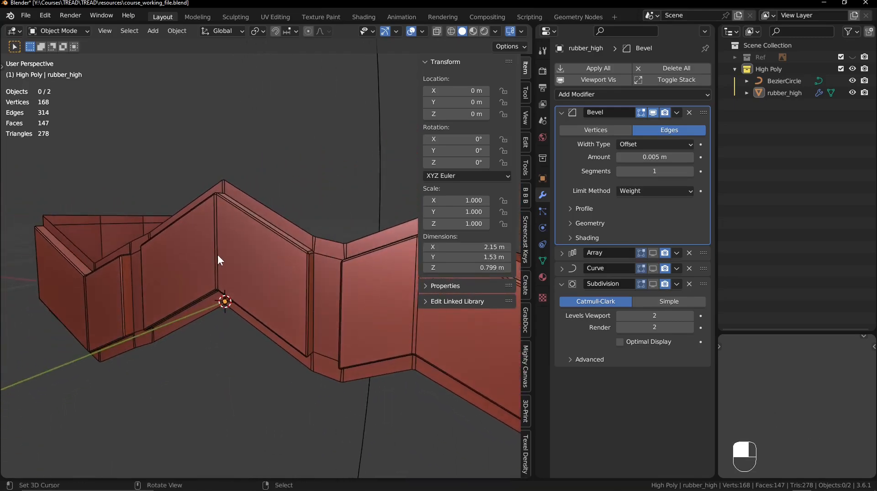
click(654, 283)
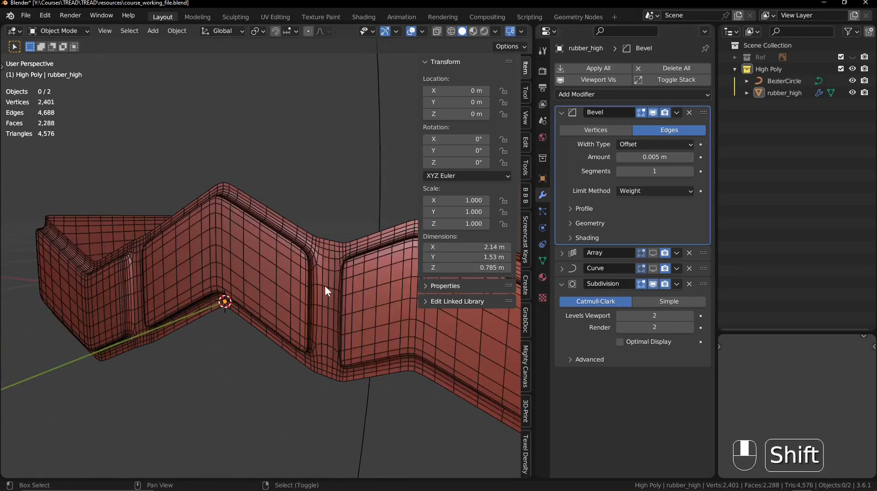
shift+middle_drag(324, 285, 279, 316)
key(shift+alt+z)
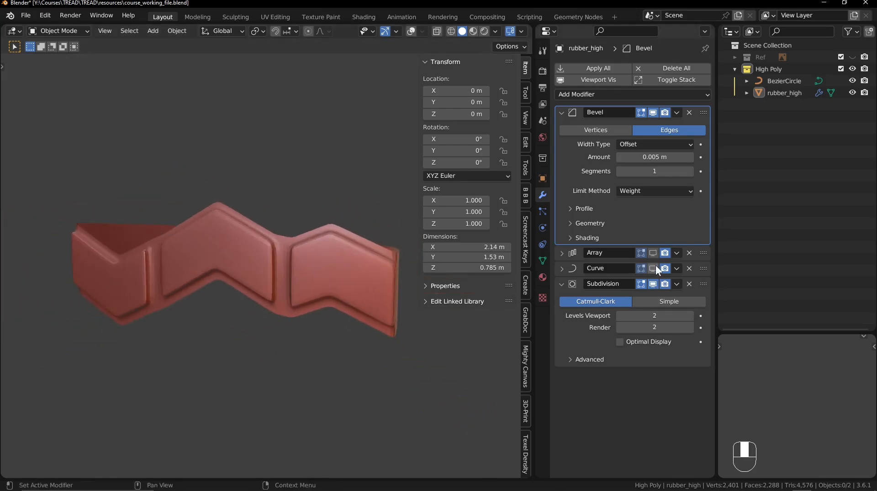
- Display the Array and Curve modifiers and examine the complete tire's tread, sidewall and inner rim
click(654, 268)
ctrl+middle_drag(256, 199, 254, 313)
ctrl+middle_drag(242, 263, 247, 311)
middle_drag(247, 311, 261, 387)
ctrl+middle_drag(261, 387, 222, 270)
ctrl+middle_drag(221, 271, 220, 281)
middle_drag(235, 322, 345, 164)
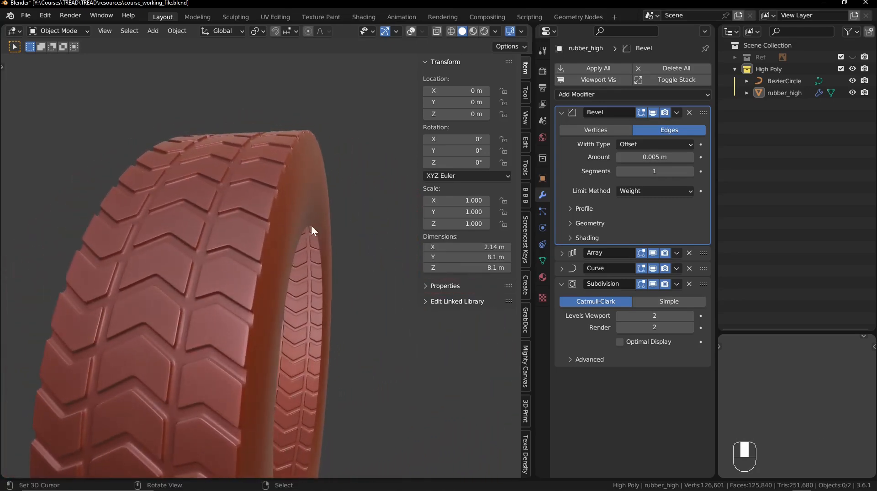
middle_drag(303, 313, 288, 292)
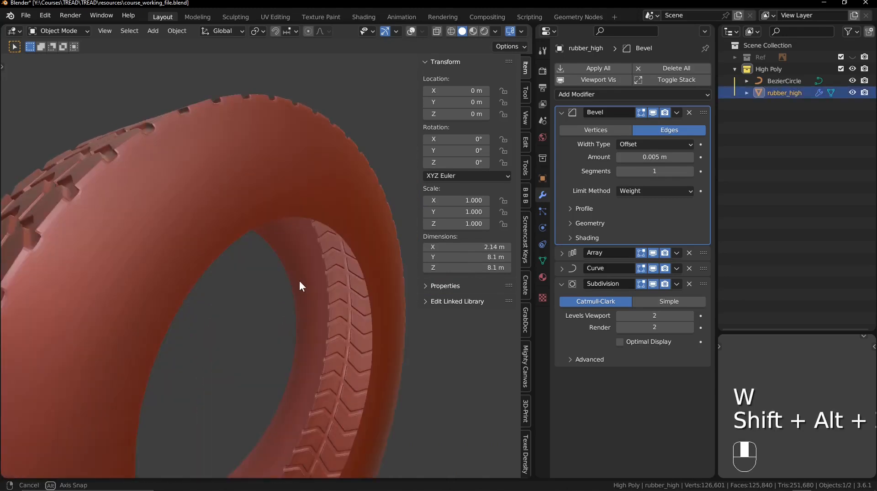
middle_drag(300, 280, 315, 211)
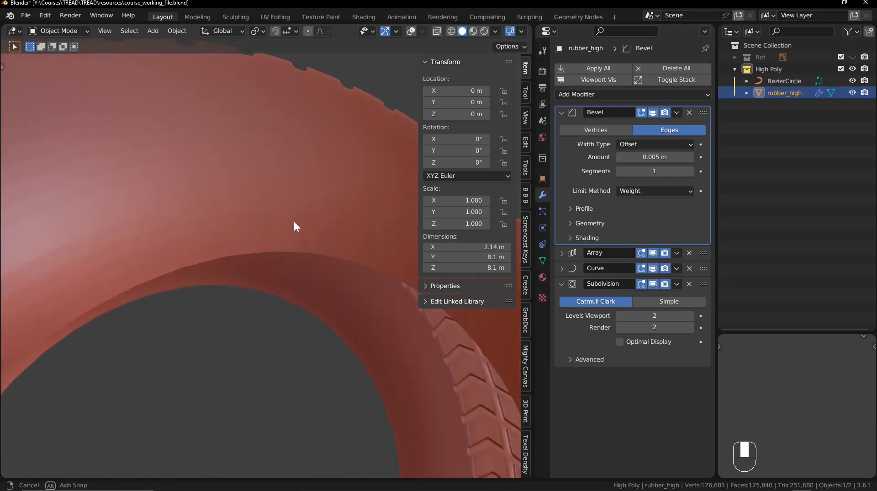
middle_drag(295, 221, 249, 204)
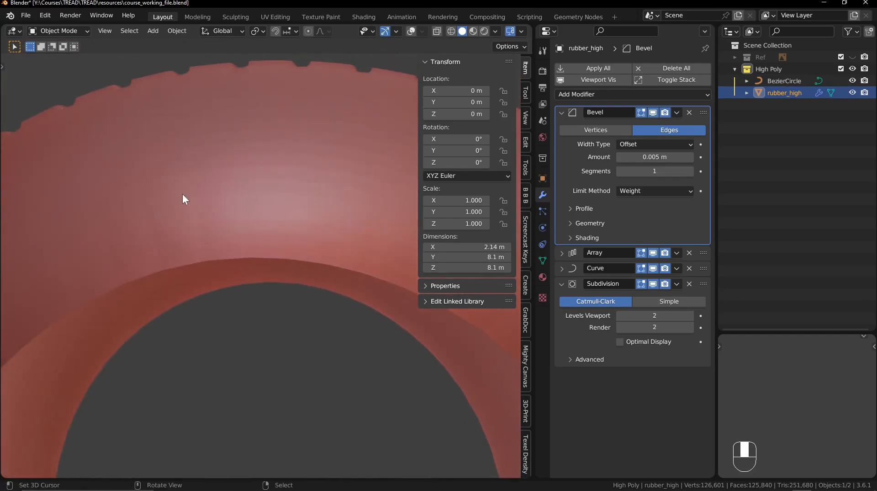
middle_drag(182, 284, 228, 229)
key(KP_3)
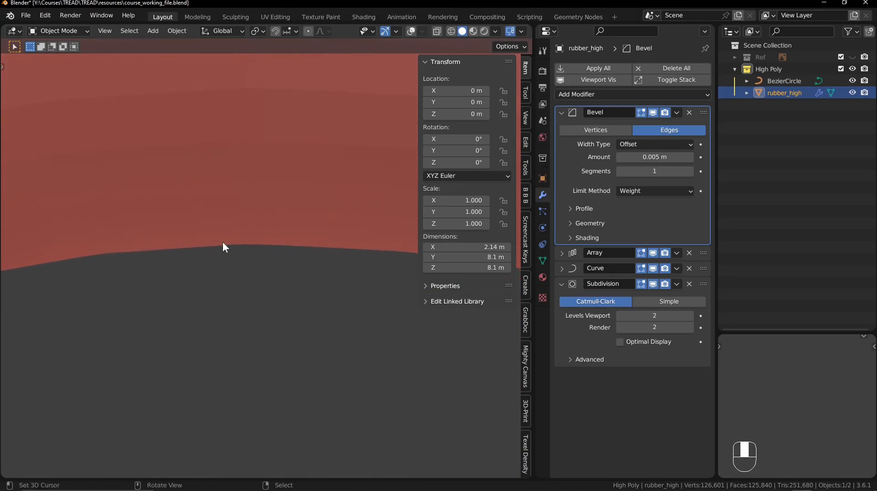
- Hide the sidebar, restore the overlays, deselect everything and examine the sidewall's dense wireframe up to the inner rim
key(n)
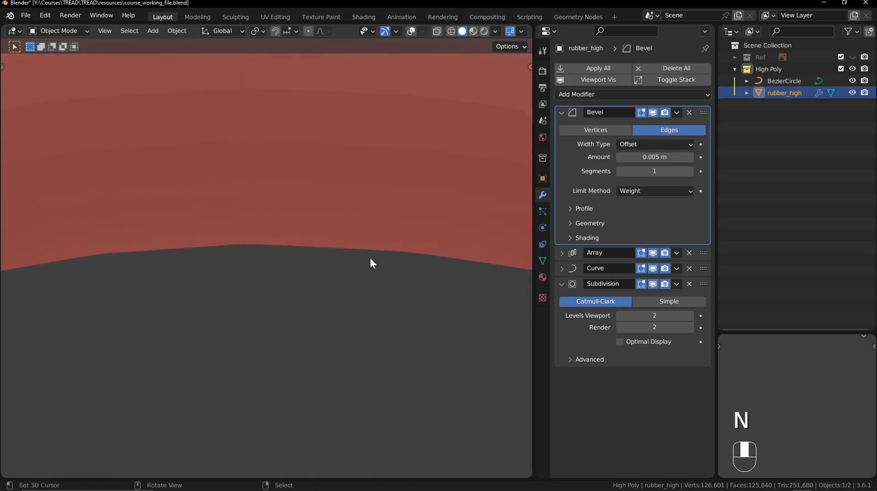
key(shift+alt+z)
ctrl+middle_drag(378, 233, 327, 383)
shift+middle_drag(326, 383, 292, 236)
key(alt+a)
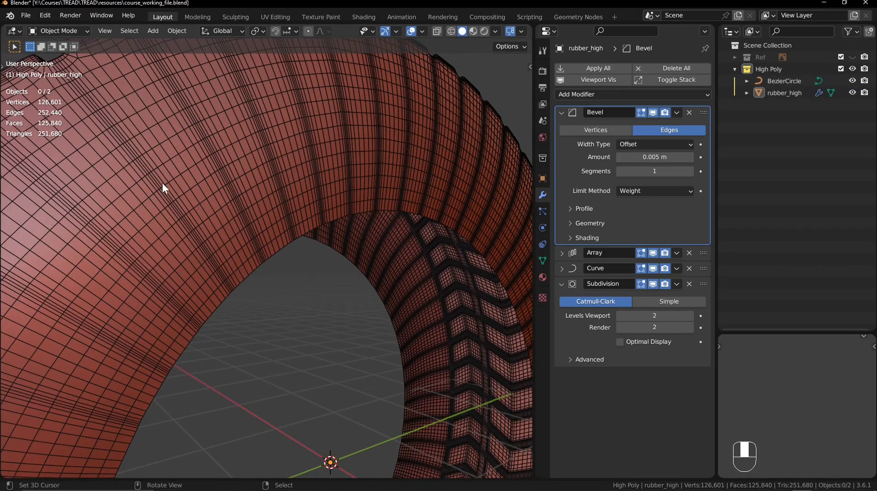
shift+middle_drag(163, 183, 210, 212)
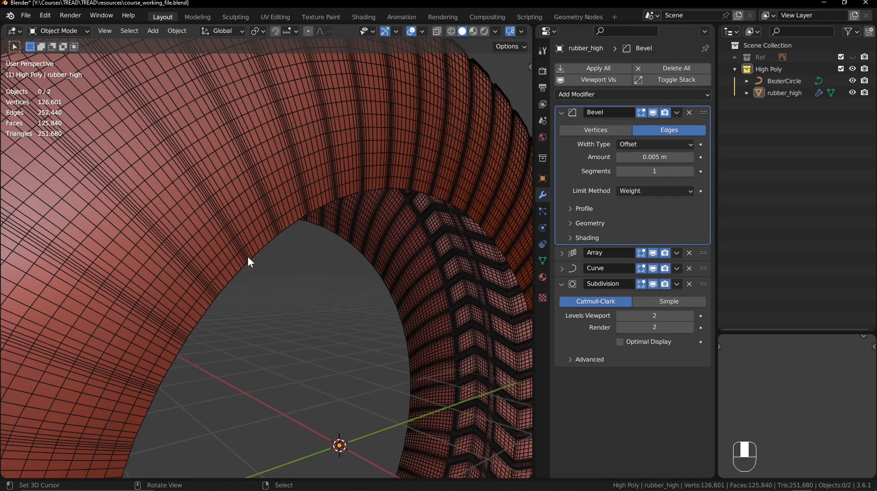
mouse_move(281, 245)
ctrl+middle_down()
mouse_move(338, 278)
mouse_move(335, 312)
mouse_move(279, 262)
ctrl+middle_up()
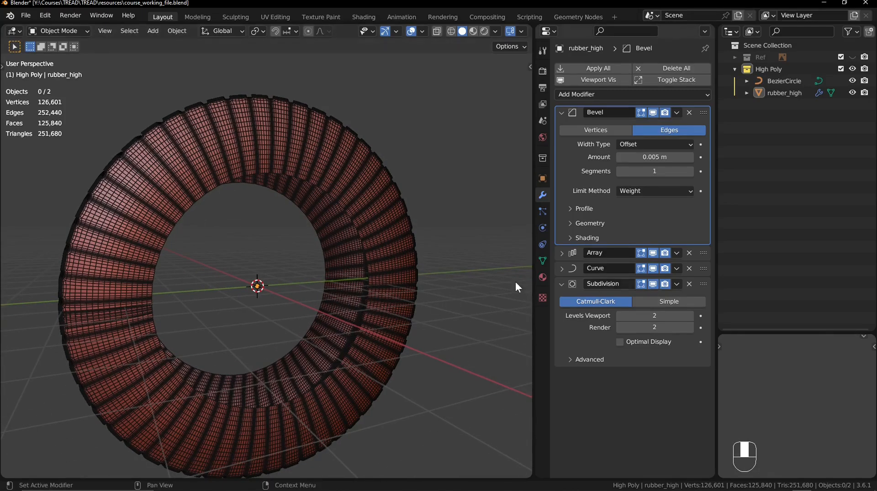
- Disable the Array and Curve modifiers in Edit Mode, start editing the single tread row, and display its Subdivision result there
click(641, 252)
key(Tab)
scroll(256, 283, up, 3)
shift+middle_drag(382, 333, 302, 273)
ctrl+middle_drag(302, 274, 313, 219)
shift+middle_drag(313, 219, 470, 260)
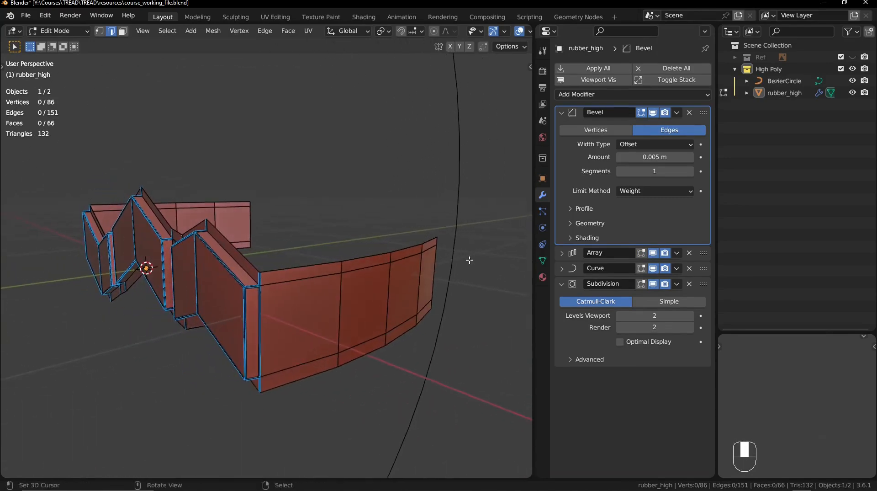
click(643, 284)
middle_drag(411, 265, 307, 277)
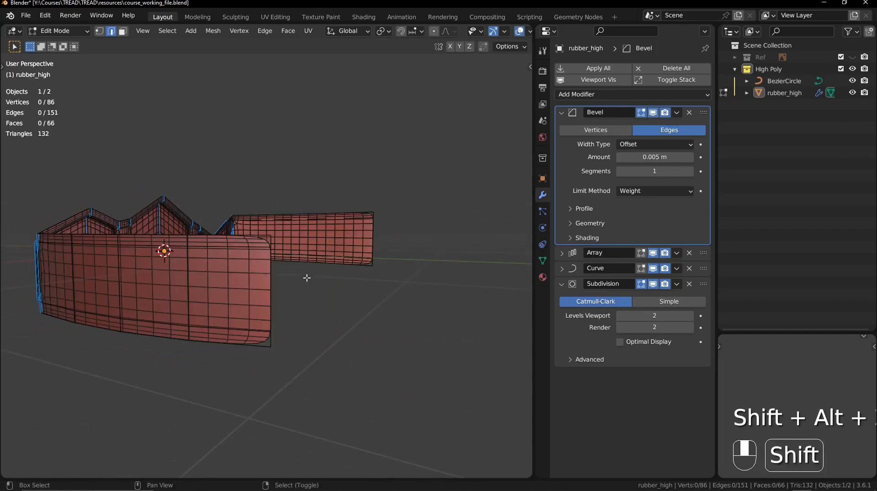
- Try to scale up the two inner vertices on the open end of the sidewall
key(1)
right_click(272, 247)
shift+right_click(273, 327)
shift+middle_drag(278, 318, 372, 286)
key(s)
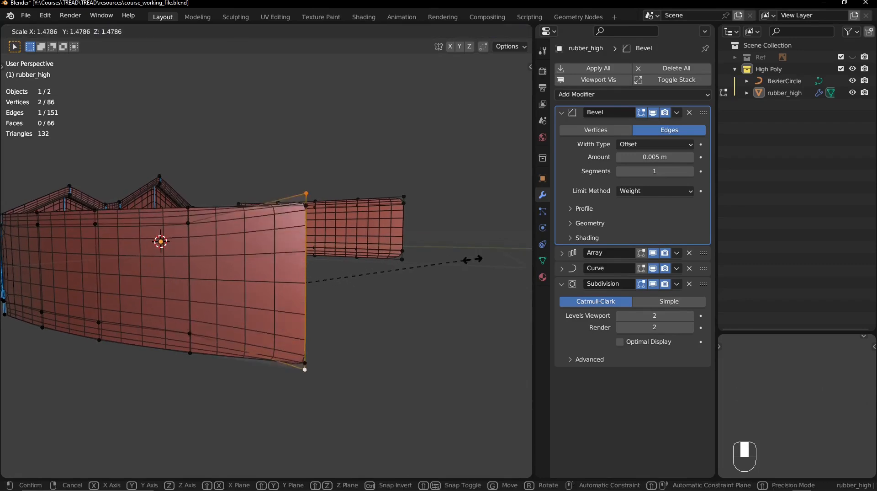
right_click(393, 262)
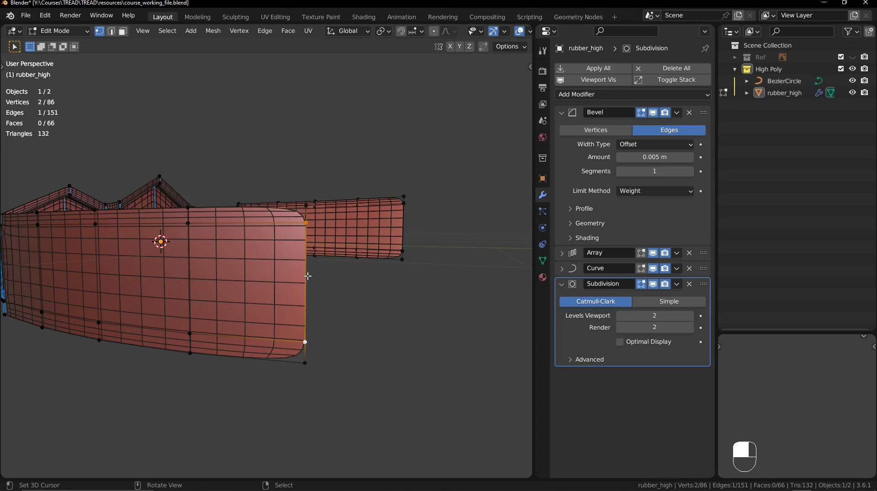
- Hide the Subdivision modifier and merge the middle edge of the sidewall's open end with Collapse Edges & Faces
key(2)
mouse_move(303, 262)
middle_down()
mouse_move(289, 270)
mouse_move(301, 274)
middle_up()
shift+right_click(305, 389)
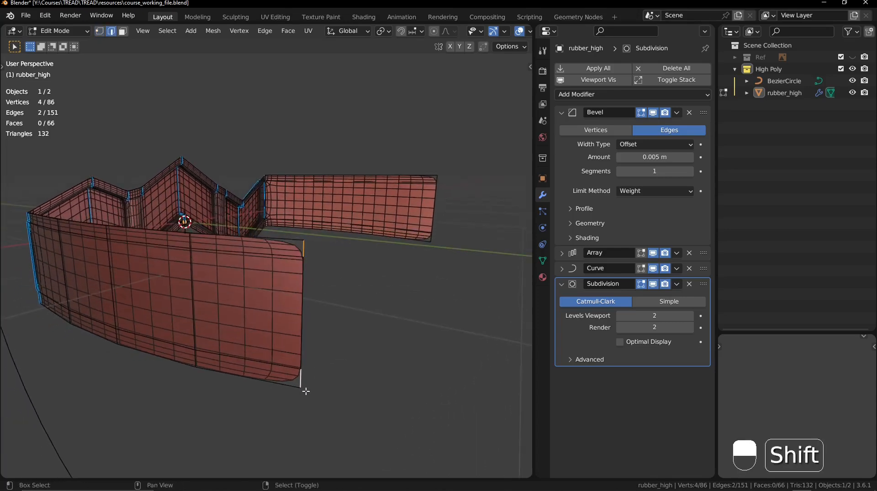
right_click(304, 319)
click(656, 283)
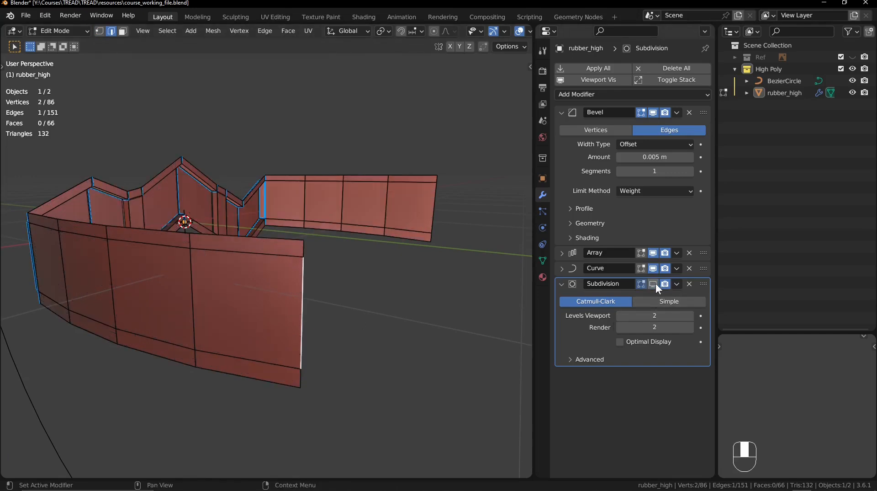
middle_drag(434, 280, 371, 276)
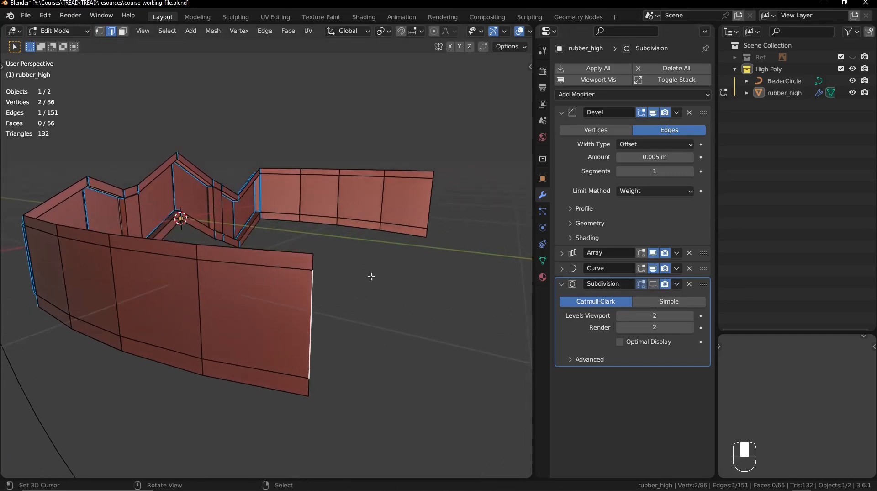
key(x)
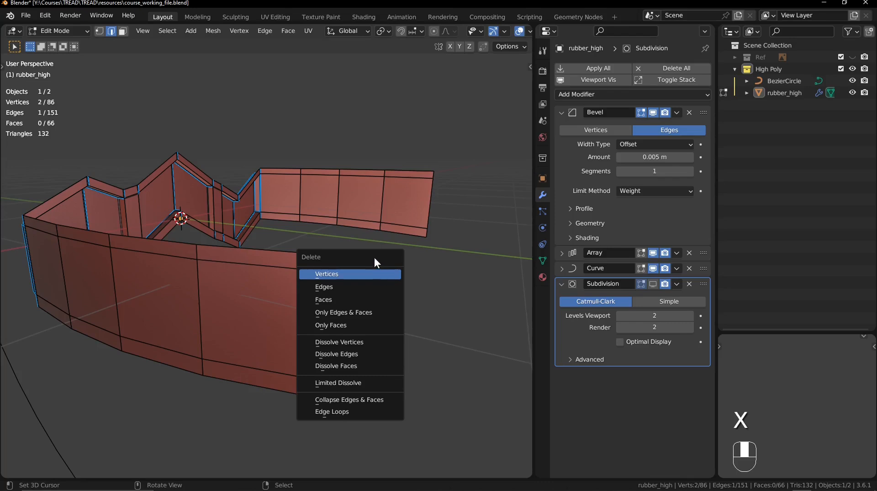
key(x)
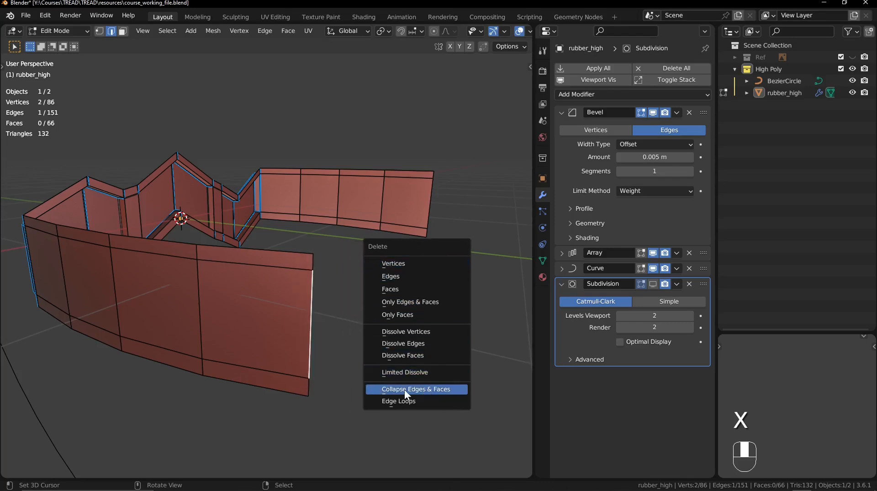
click(436, 387)
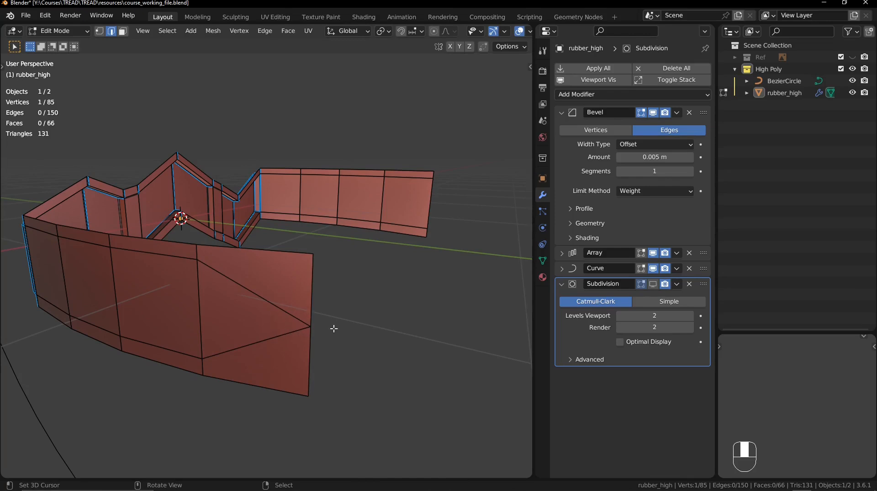
- Merge the sidewall's three remaining vertical middle edges with Collapse Edges & Faces
shift+click(199, 302)
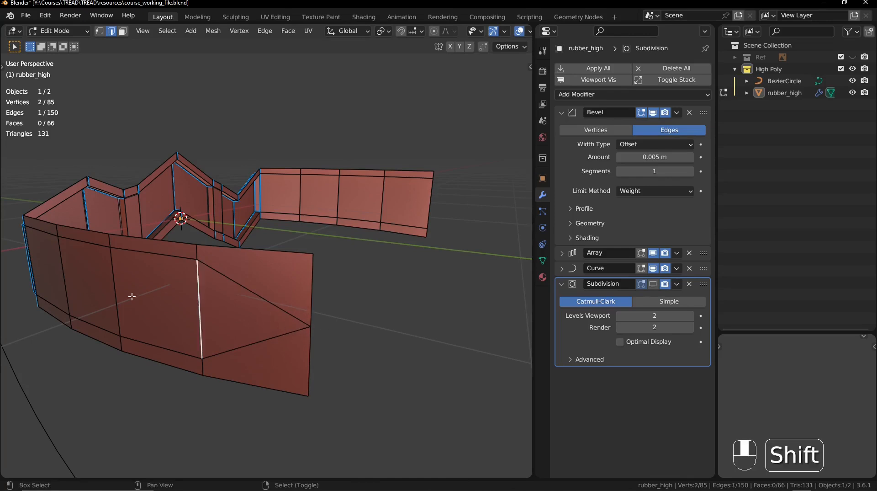
shift+click(115, 292)
shift+click(67, 282)
middle_drag(68, 281, 112, 270)
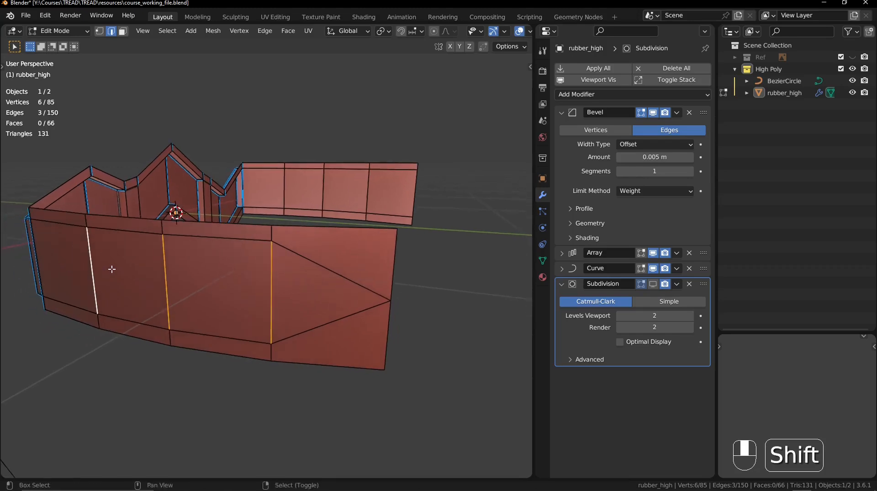
key(x)
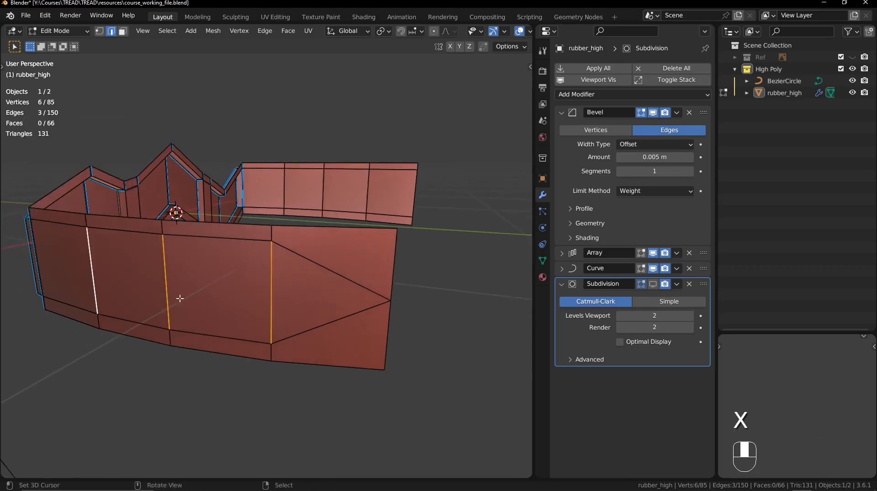
middle_drag(218, 286, 183, 274)
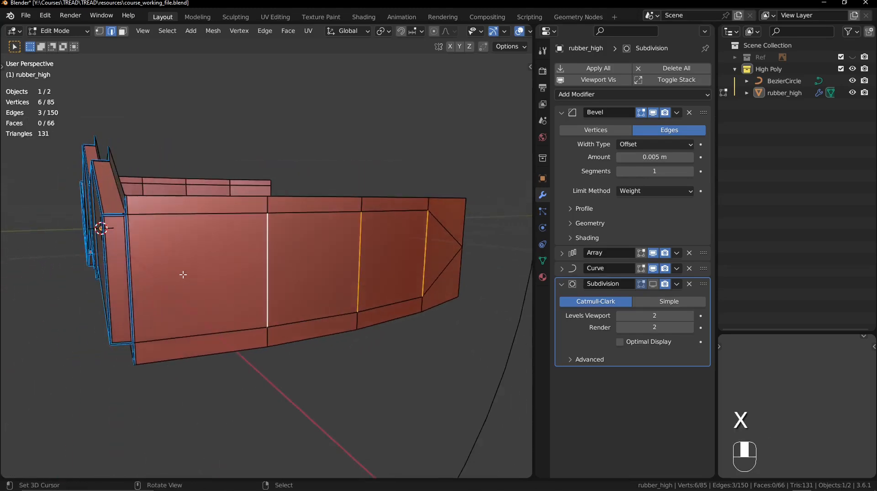
middle_drag(315, 267, 251, 294)
key(x)
click(253, 273)
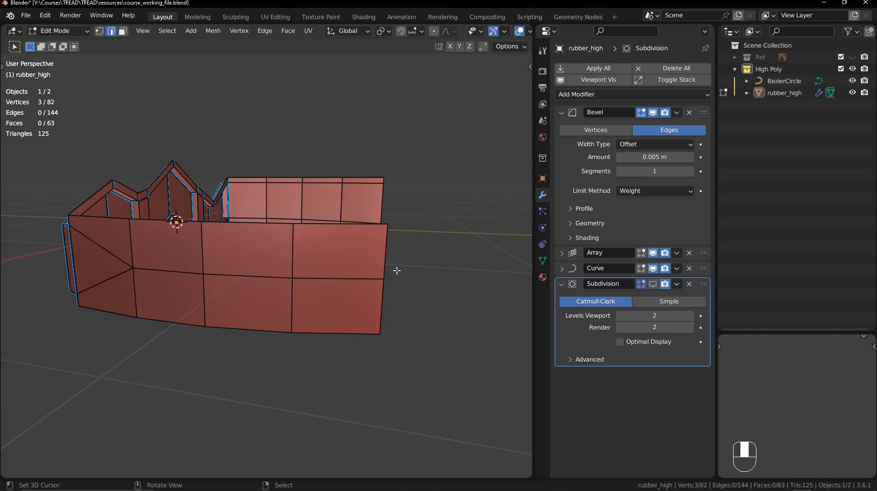
- Deselect everything, show the Subdivision modifier in the viewport again and examine the smoothed open end of the sidewall
middle_drag(388, 270, 374, 265)
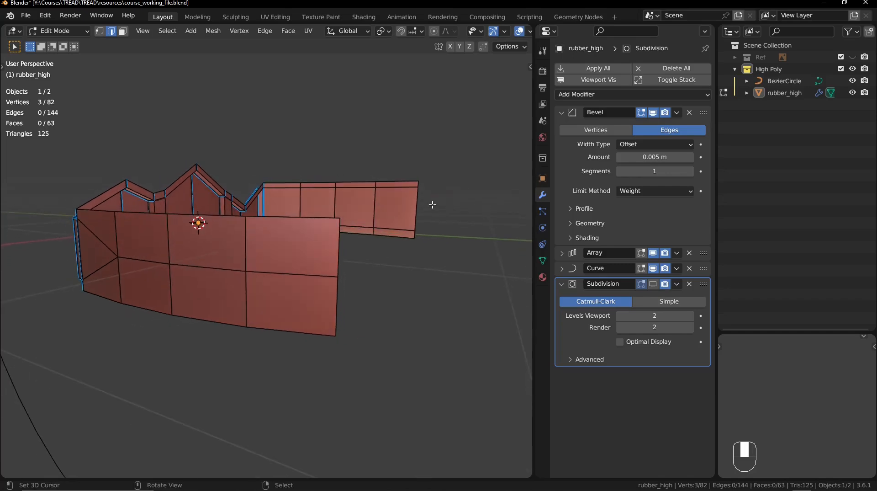
key(1)
drag(431, 175, 406, 260)
key(alt+a)
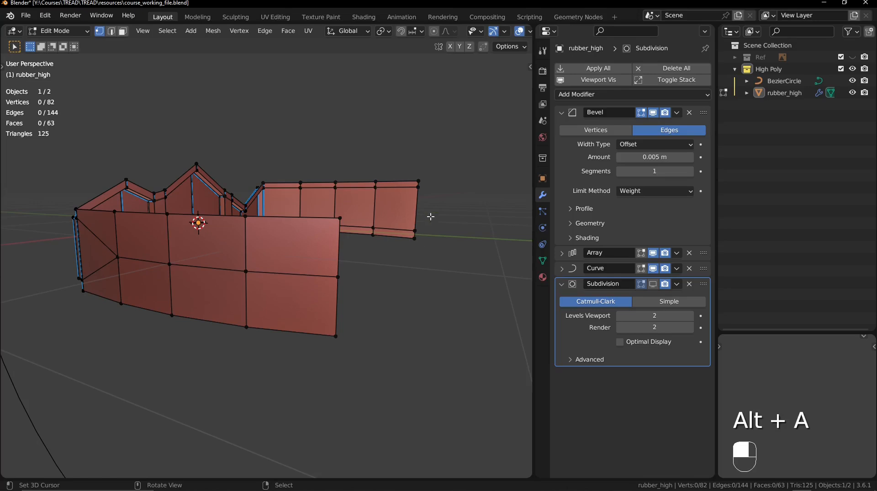
click(653, 283)
key(shift+alt+z)
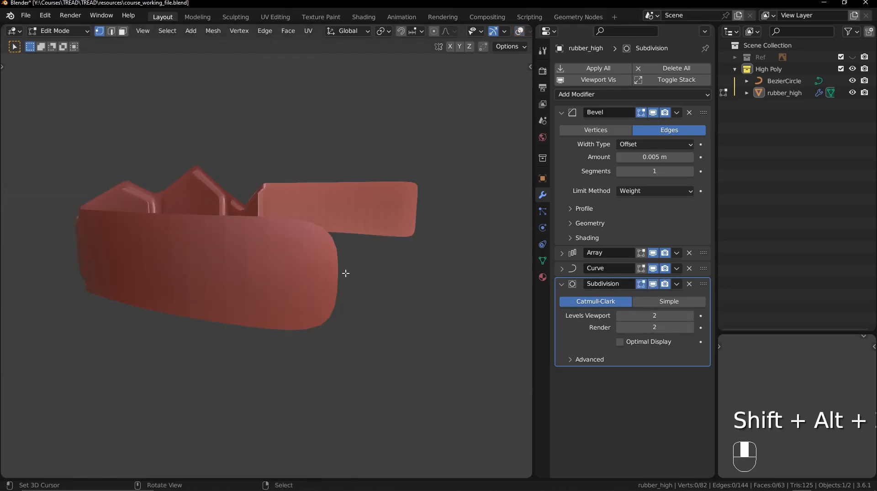
key(shift+alt+z)
shift+middle_drag(359, 272, 350, 252)
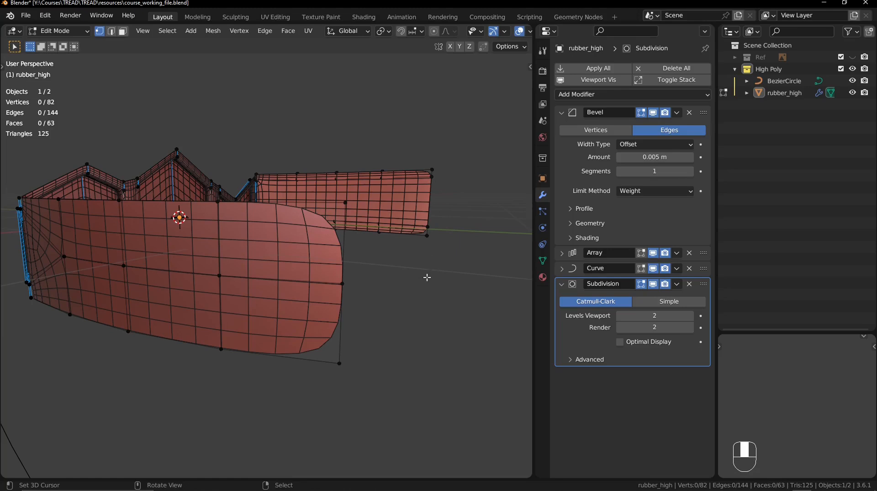
ctrl+middle_drag(427, 277, 418, 307)
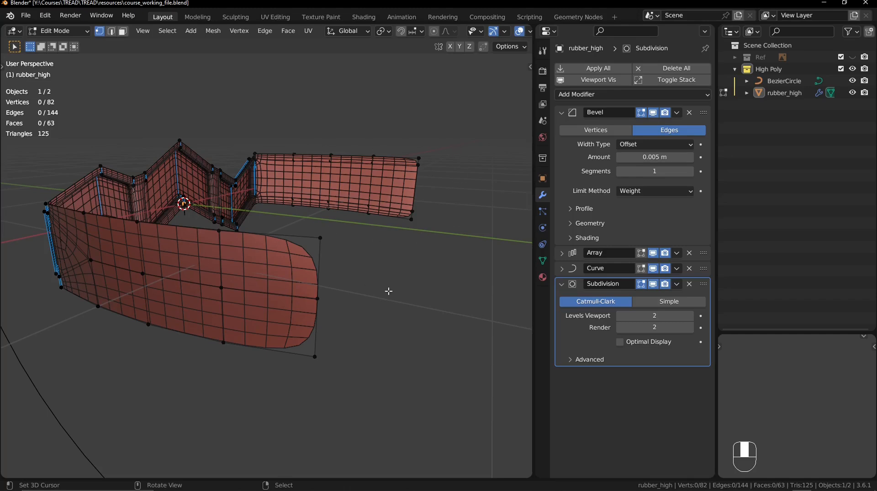
ctrl+middle_drag(389, 291, 328, 240)
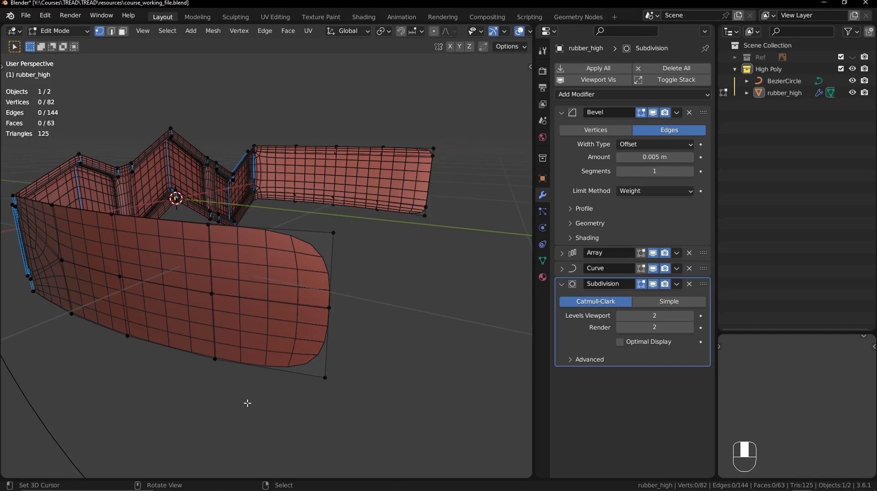
- Set the Subdivision modifier's Boundary Smooth option to Keep Corners
click(578, 359)
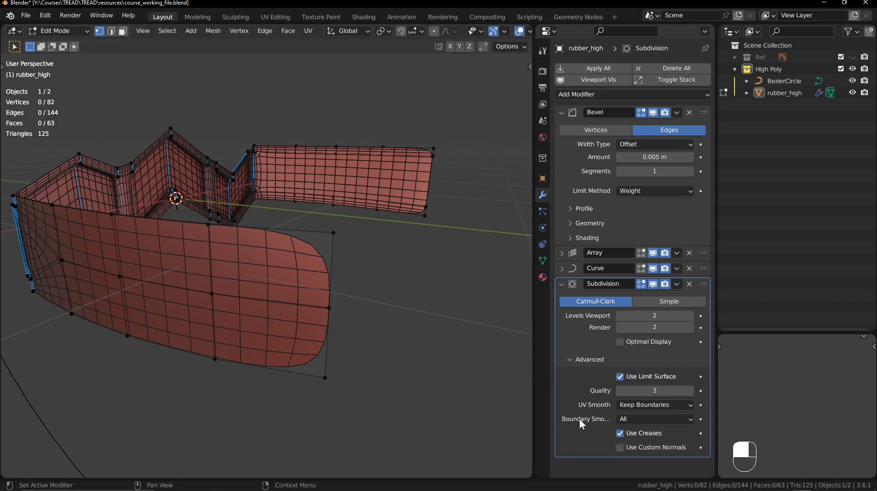
click(632, 419)
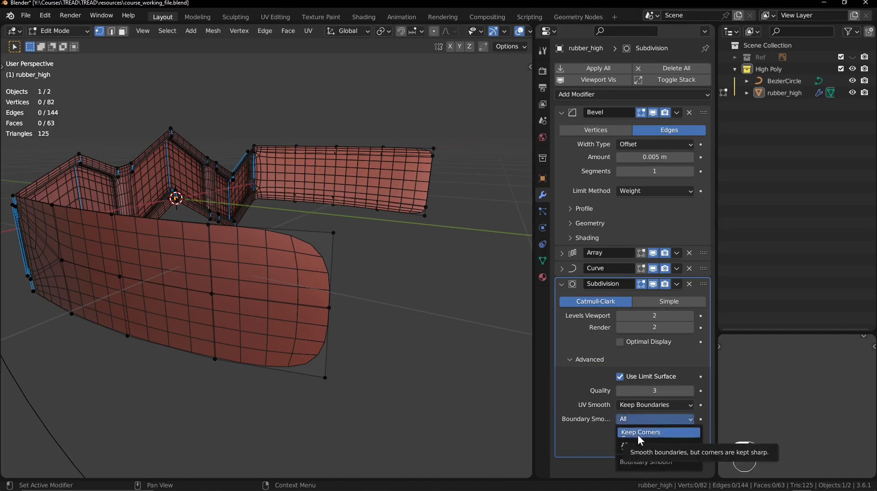
click(638, 433)
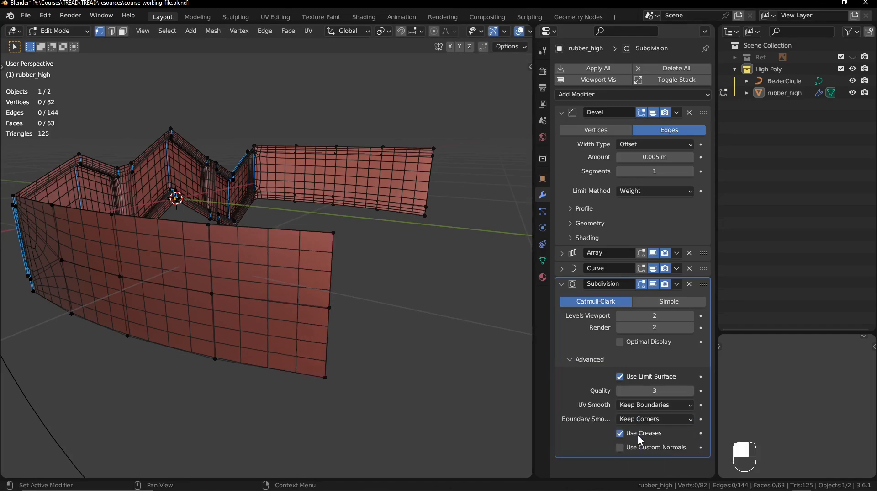
click(313, 249)
key(g)
click(331, 270)
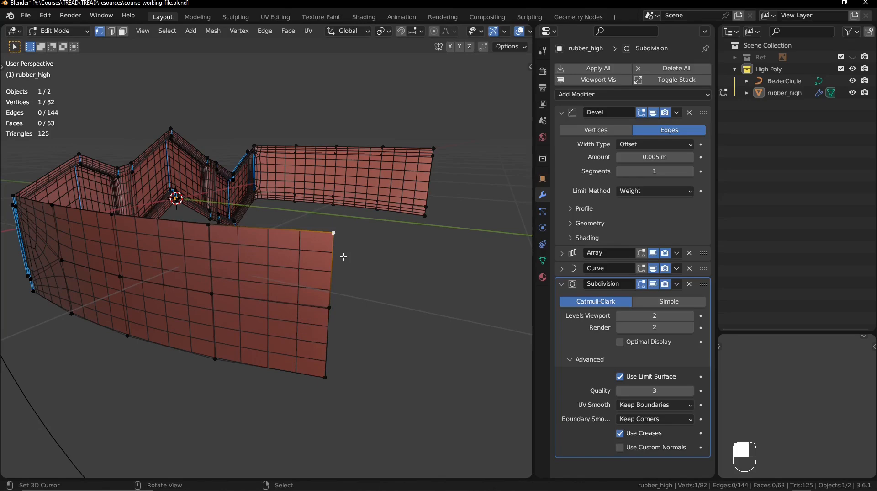
- Merge the four vertical middle edges of the opposite sidewall with Collapse Edges & Faces
middle_drag(383, 222, 186, 238)
key(2)
click(186, 238)
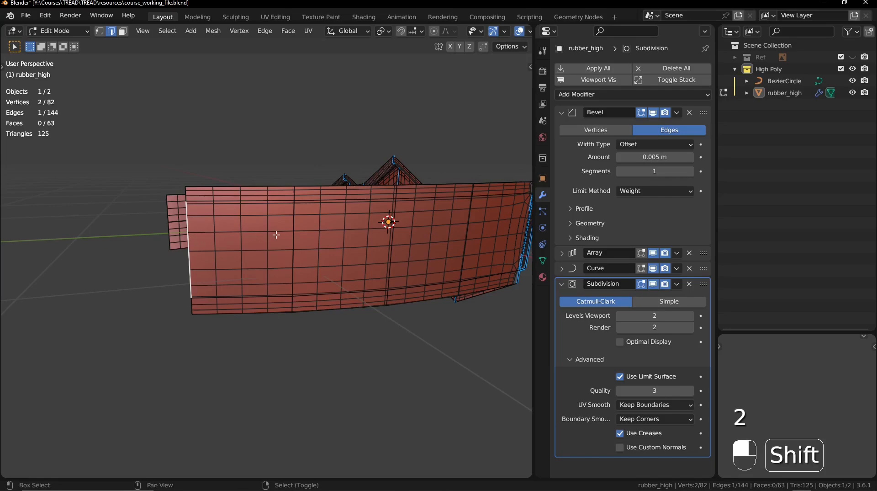
shift+click(292, 242)
shift+middle_drag(386, 246, 309, 245)
shift+click(303, 242)
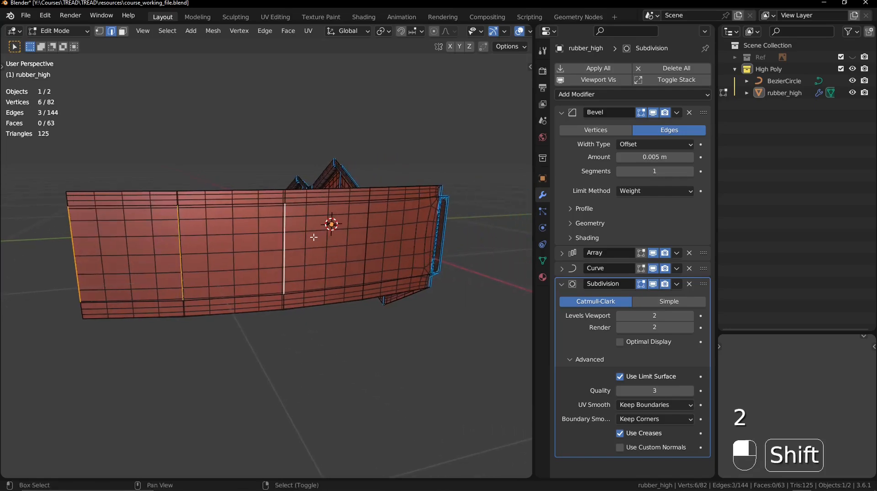
shift+click(362, 233)
middle_drag(363, 234, 329, 215)
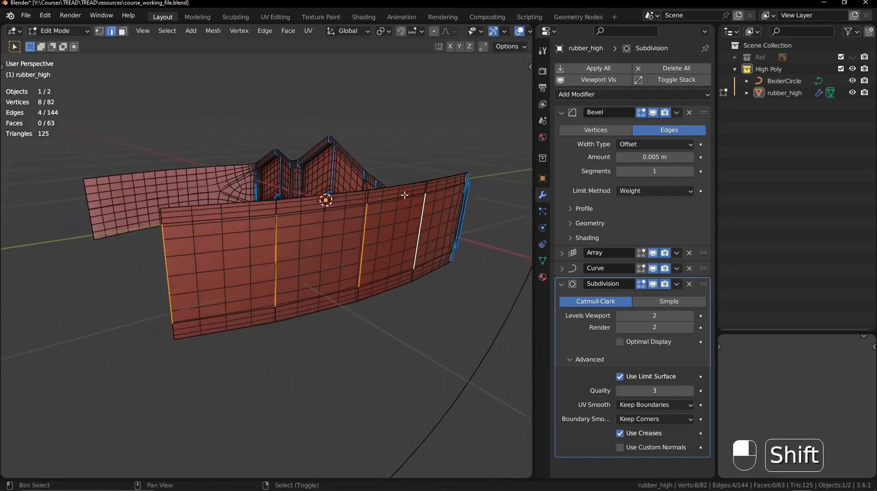
key(x)
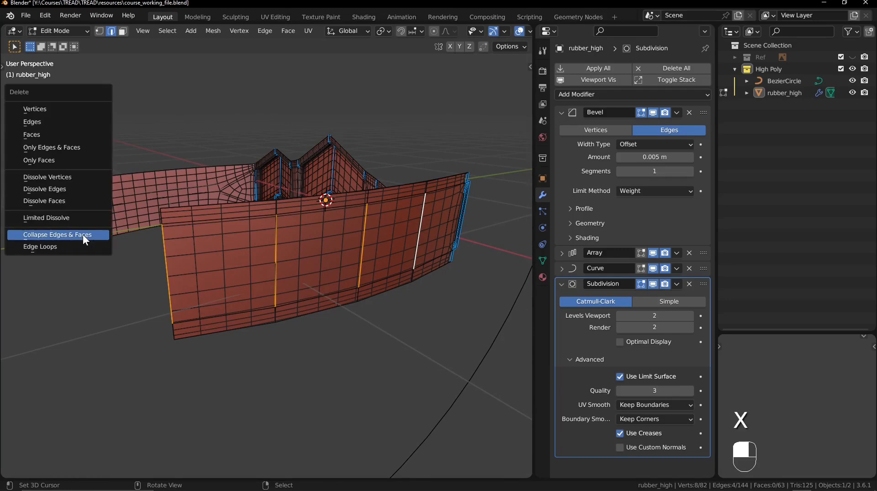
click(84, 234)
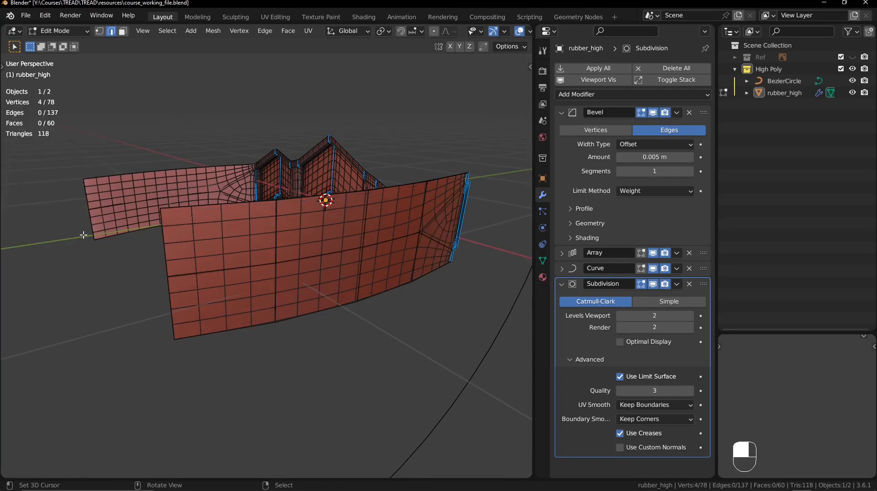
key(ctrl+z)
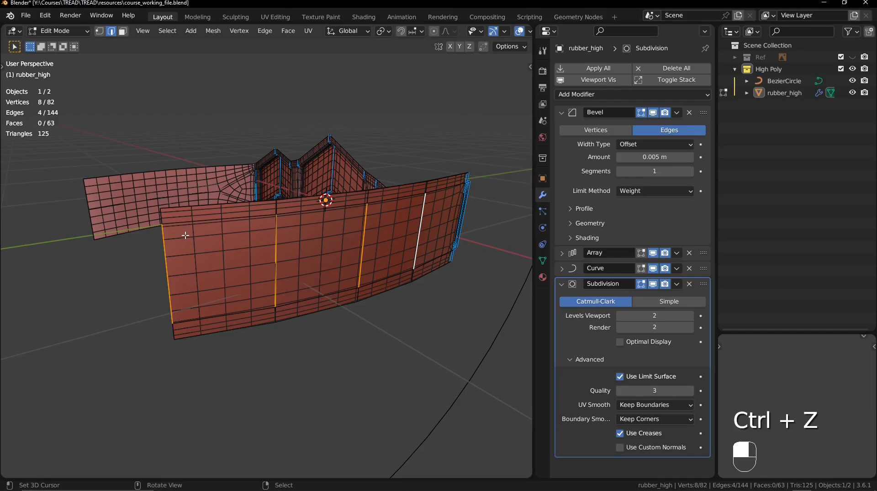
key(ctrl+shift+z)
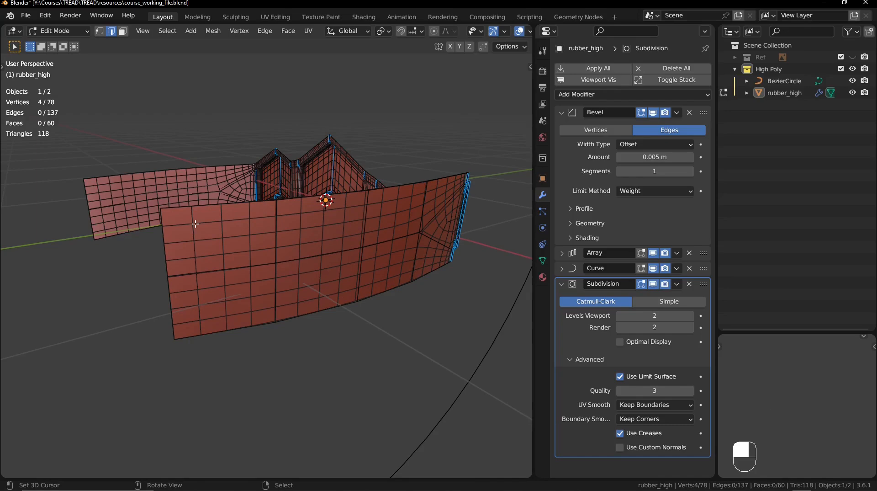
- Switch to vertex selection, hide the Subdivision modifier in the viewport and examine the simplified topology of the sidewalls
middle_drag(409, 229, 325, 230)
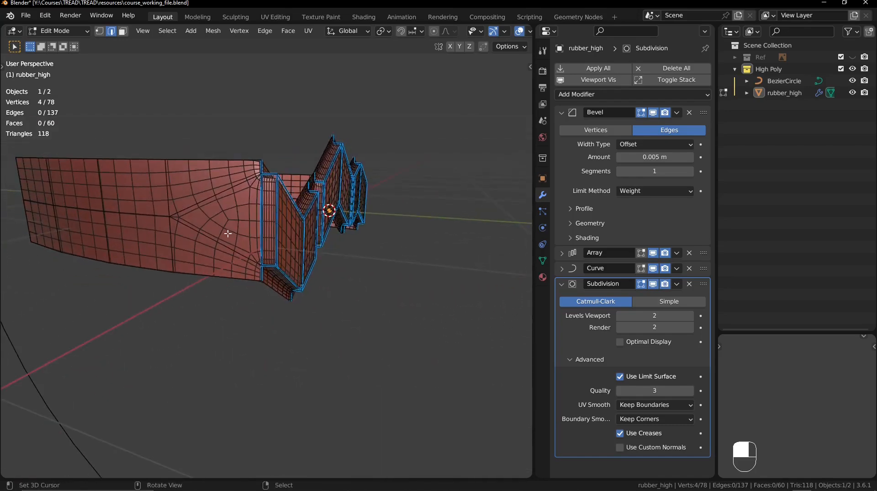
key(1)
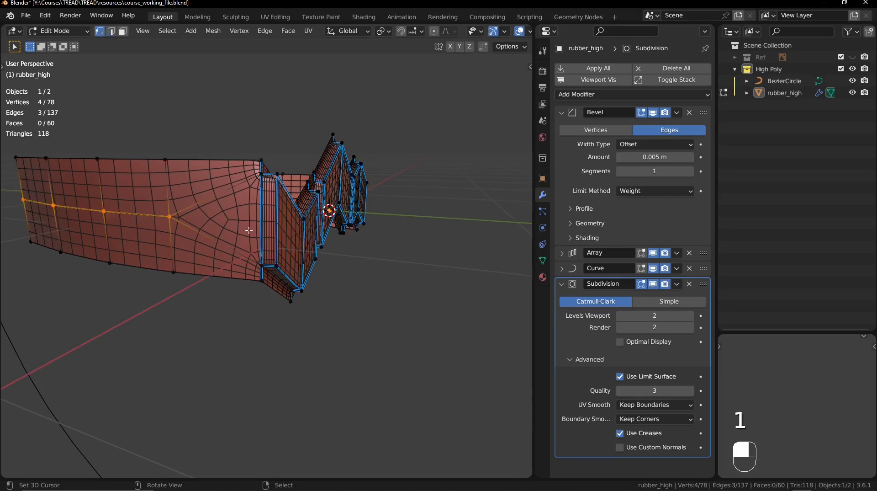
click(653, 284)
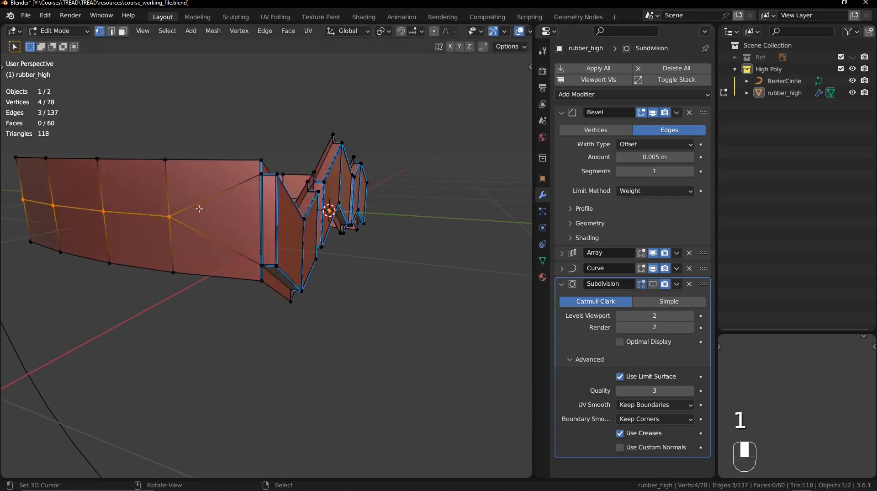
middle_drag(468, 251, 275, 243)
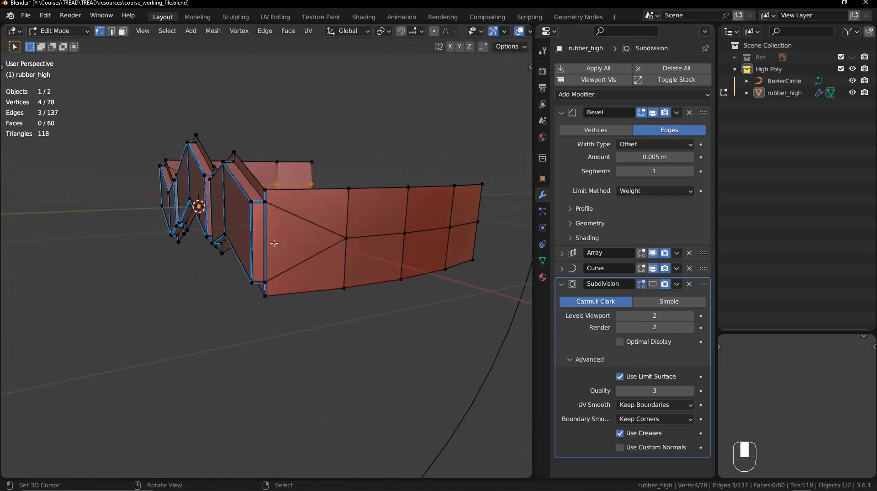
ctrl+middle_drag(305, 201, 355, 255)
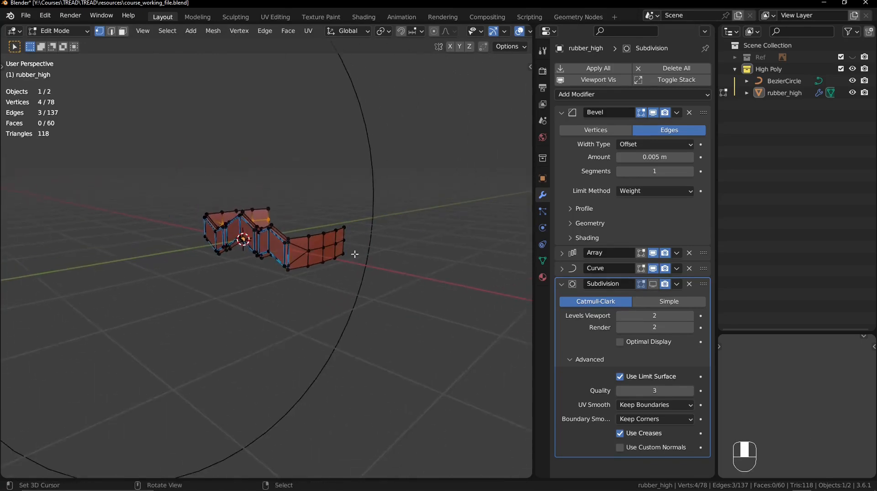
- Show the Subdivision result again and enable the Curve and Array modifiers in Edit Mode
click(571, 360)
click(654, 284)
ctrl+middle_drag(327, 217, 327, 233)
click(642, 269)
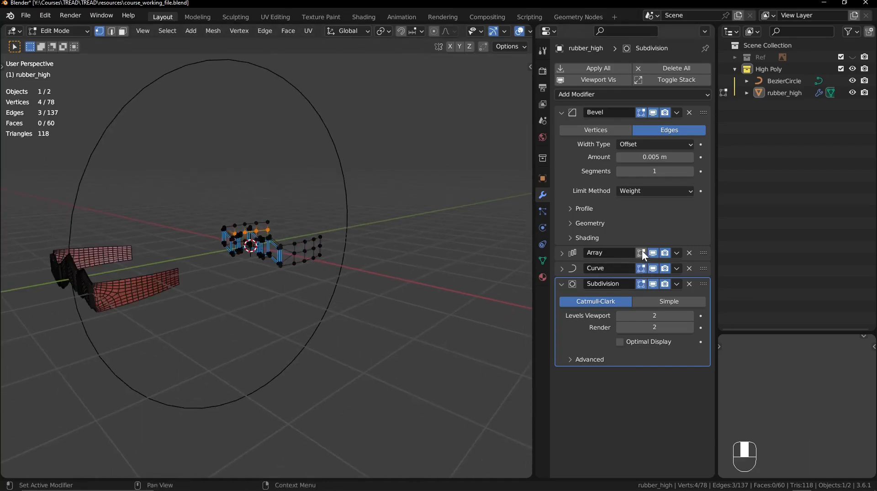
click(642, 255)
- Hide the overlays, examine the smoothed tire from several angles, and restore the overlays
shift+middle_drag(264, 238, 247, 227)
key(shift+alt+z)
middle_drag(287, 318, 325, 334)
ctrl+middle_drag(326, 334, 322, 259)
middle_drag(322, 259, 295, 232)
key(shift+alt+z)
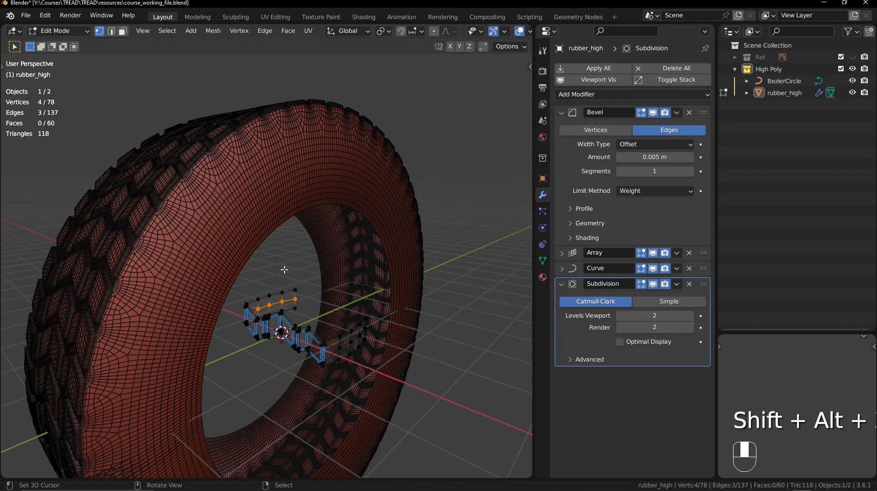
- Set the Subdivision viewport level to 1 and scale the vertex columns nearest the tread on both sidewalls along X
middle_drag(314, 290, 319, 313)
ctrl+right_click(282, 311)
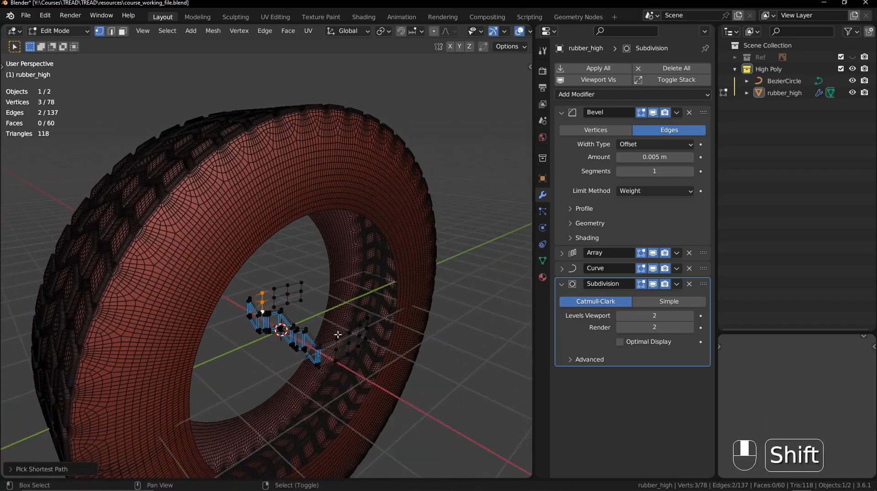
shift+right_click(337, 338)
shift+right_click(337, 351)
shift+right_click(335, 361)
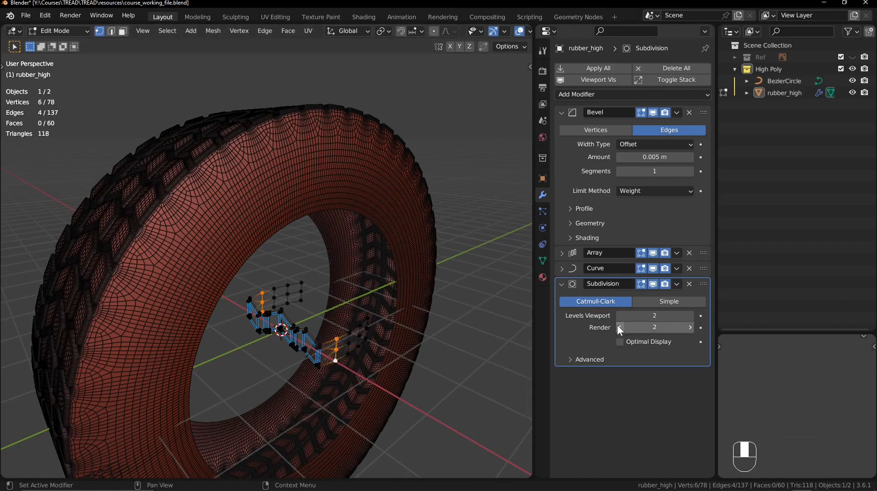
click(621, 317)
middle_drag(384, 291, 338, 282)
key(s)
key(x)
click(418, 301)
- Scale the vertex columns at the open ends of both sidewalls along X to reshape the inner rim
alt+right_click(337, 281)
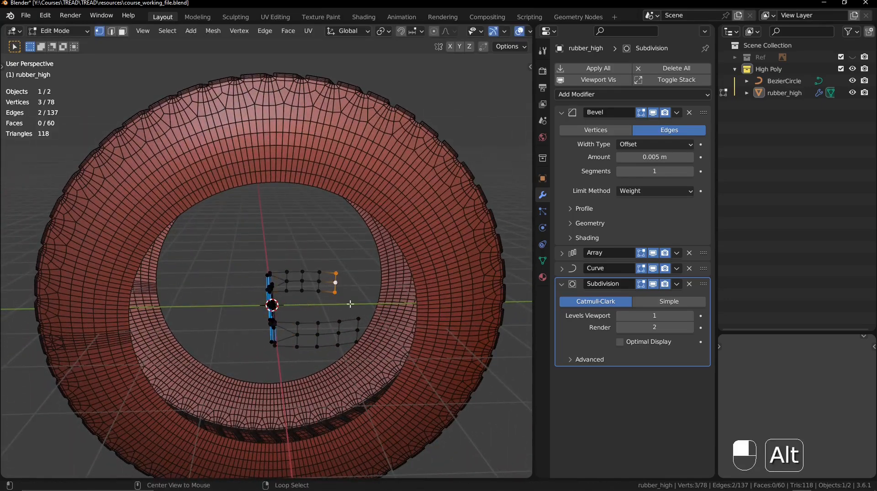
alt+shift+right_click(368, 328)
shift+middle_drag(368, 325, 408, 292)
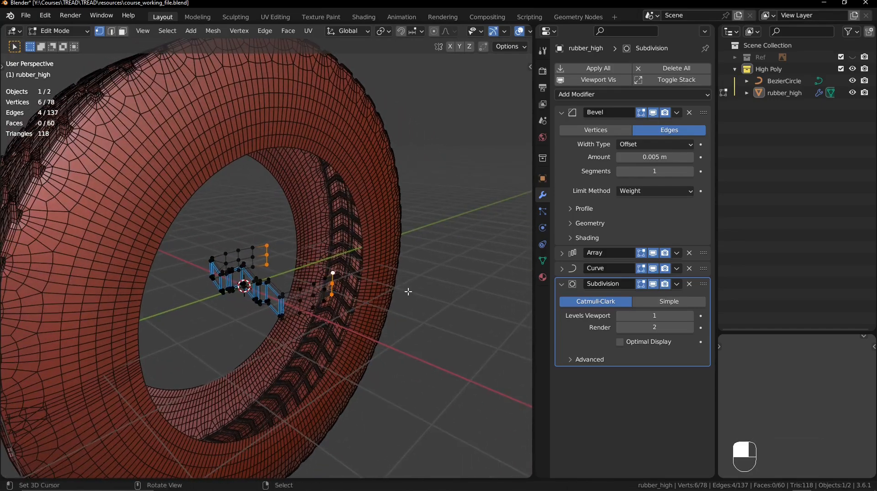
key(s)
key(y)
key(x)
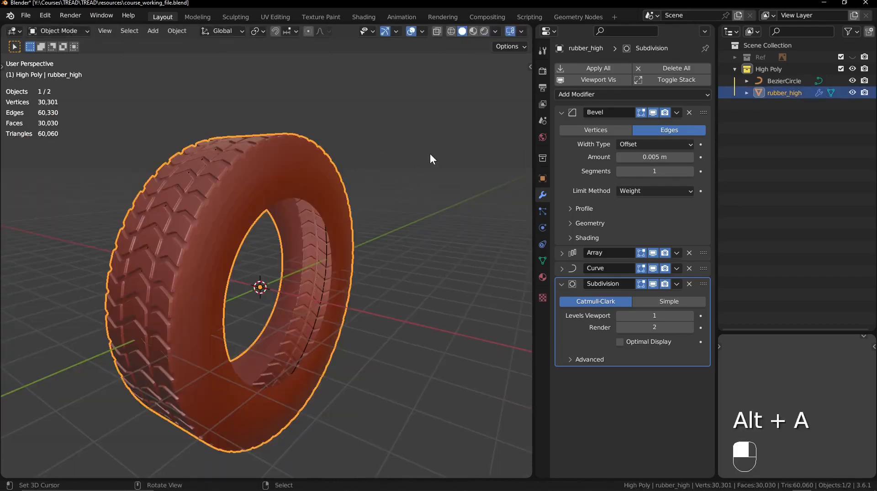
- Apply Shade Smooth to the whole tire in Object Mode, deselect it and save the file
key(w)
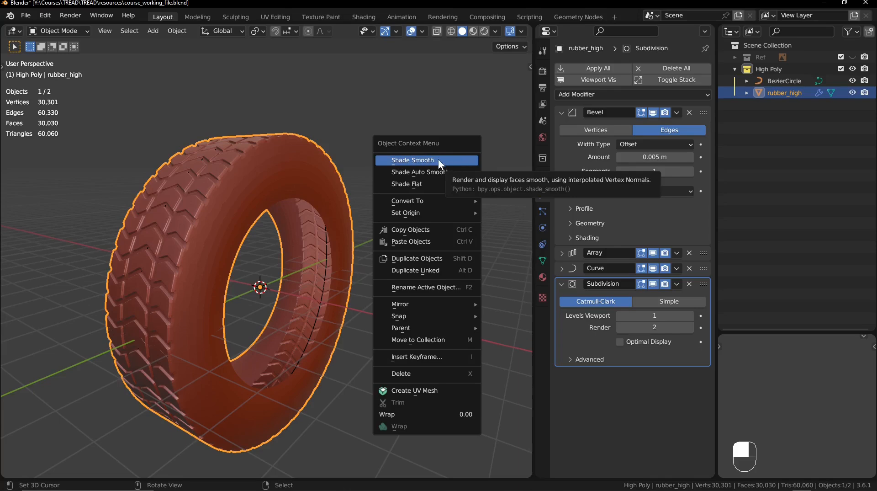
click(438, 159)
middle_drag(438, 163, 315, 239)
key(alt+a)
middle_drag(265, 265, 346, 228)
shift+middle_drag(346, 228, 350, 215)
key(ctrl+s)
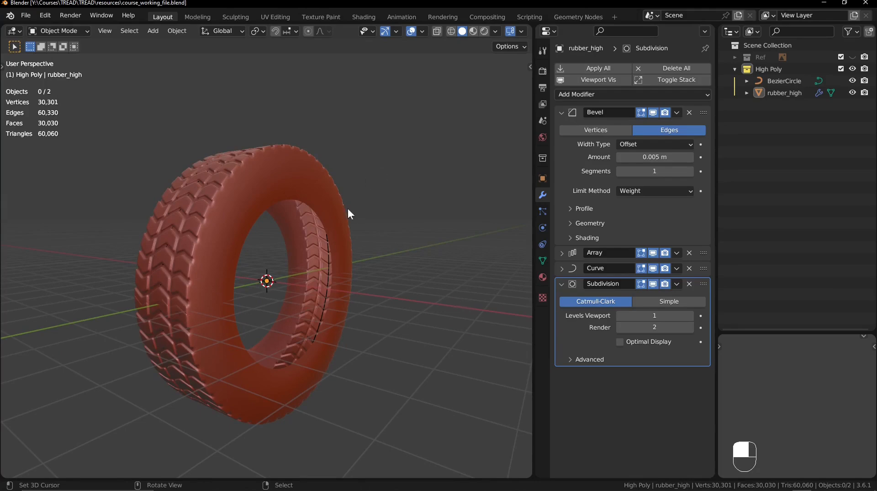
- Inspect the seam where the tread's first and last copies meet, in both wireframe and solid shading
middle_drag(334, 214, 413, 239)
shift+middle_drag(245, 309, 309, 198)
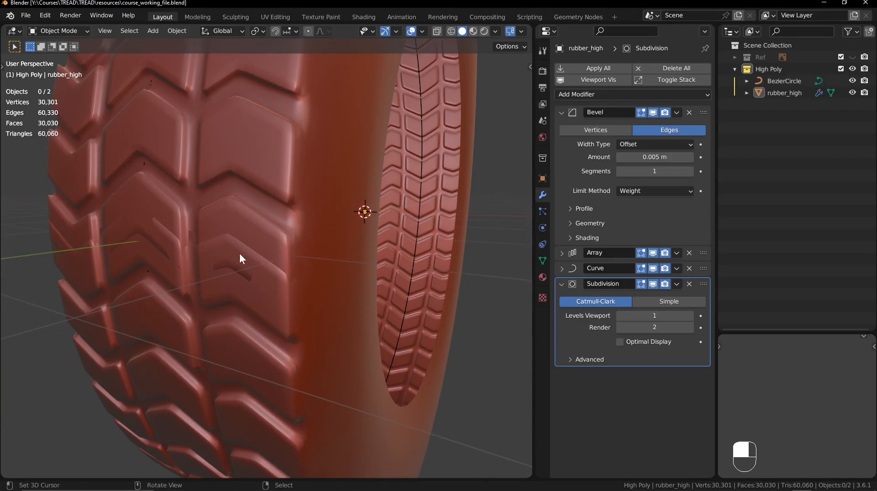
key(shift+z)
mouse_move(259, 257)
middle_down()
mouse_move(262, 243)
mouse_move(272, 271)
middle_up()
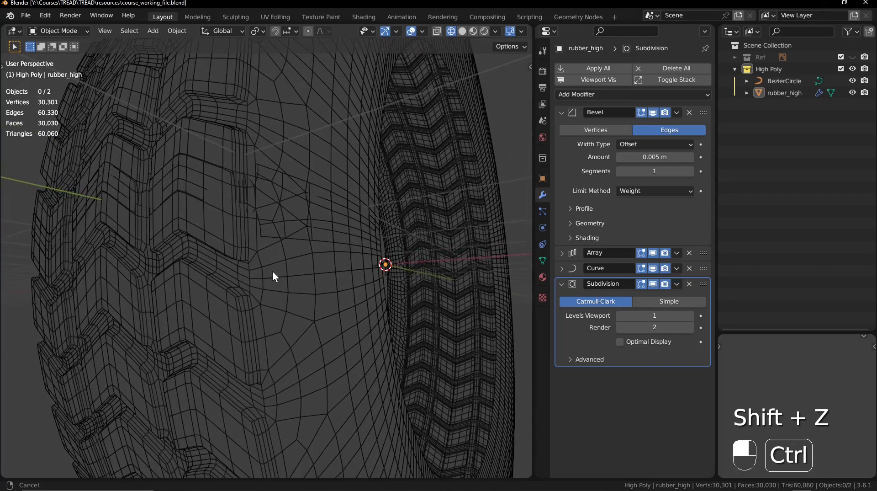
key(shift+z)
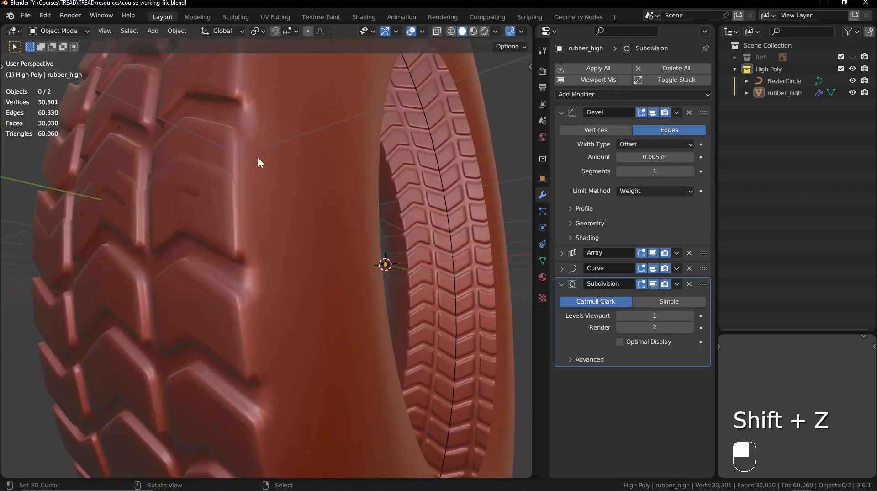
ctrl+middle_drag(303, 157, 330, 180)
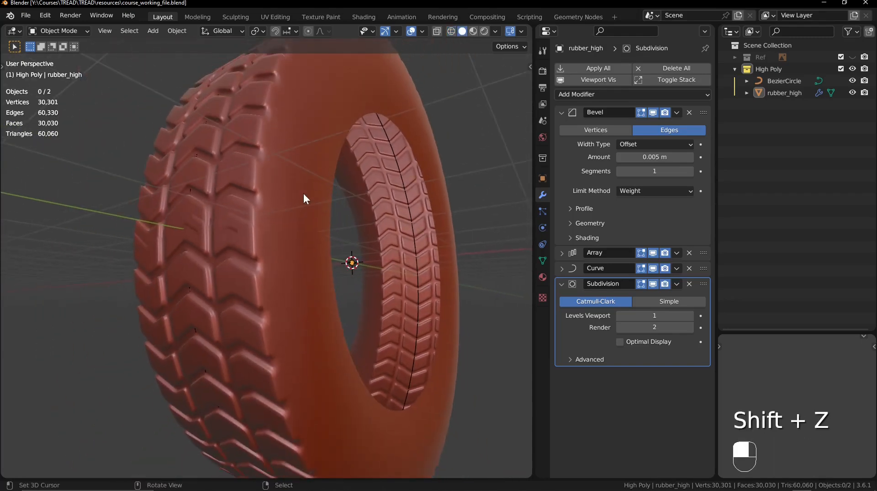
click(422, 196)
key(Tab)
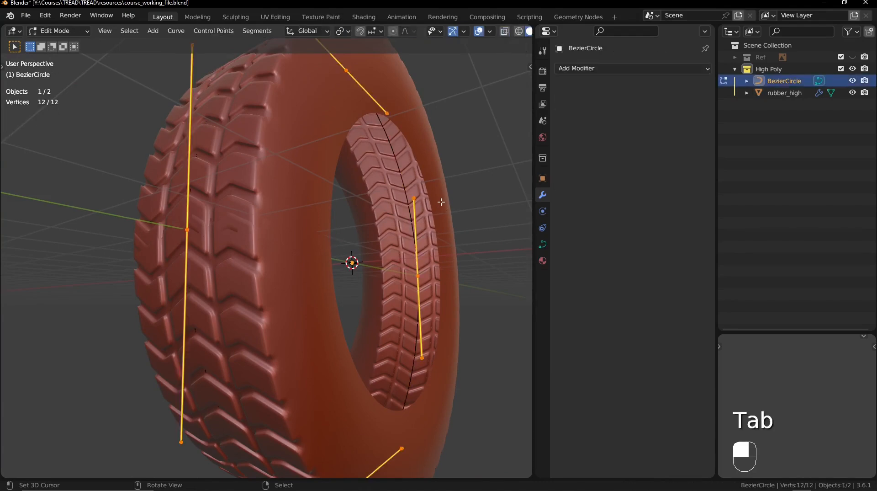
key(s)
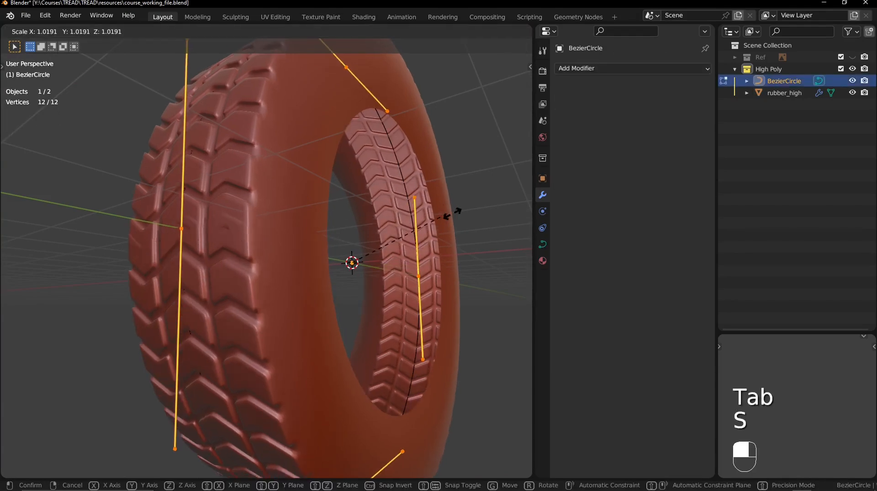
key(shift)
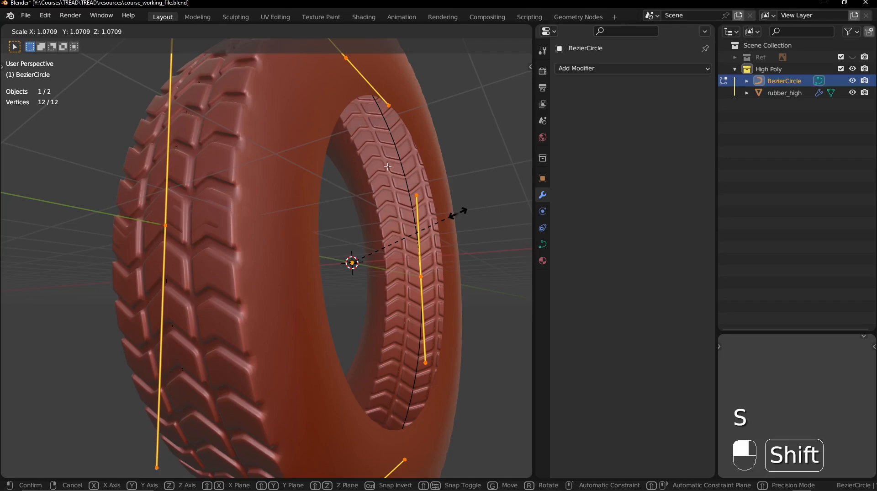
click(303, 197)
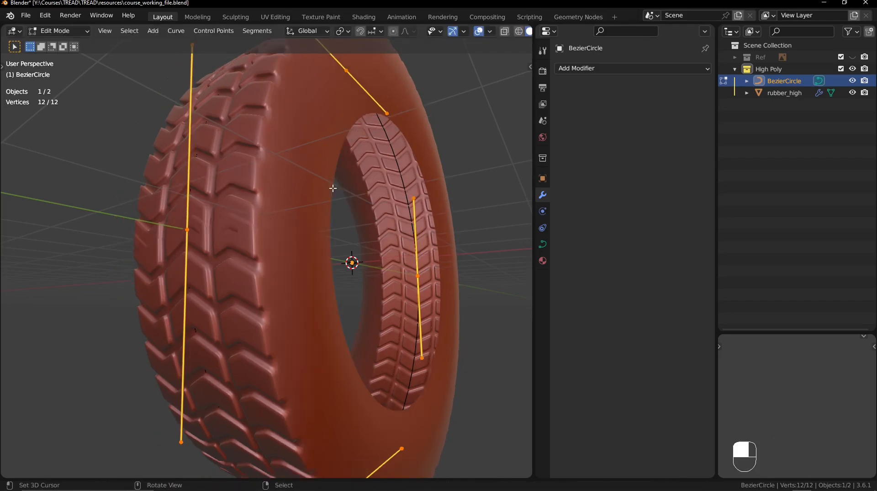
key(Tab)
- Turn off the tire's Subdivision modifier in the viewport, enable the wireframe overlay and deselect the tire
click(297, 181)
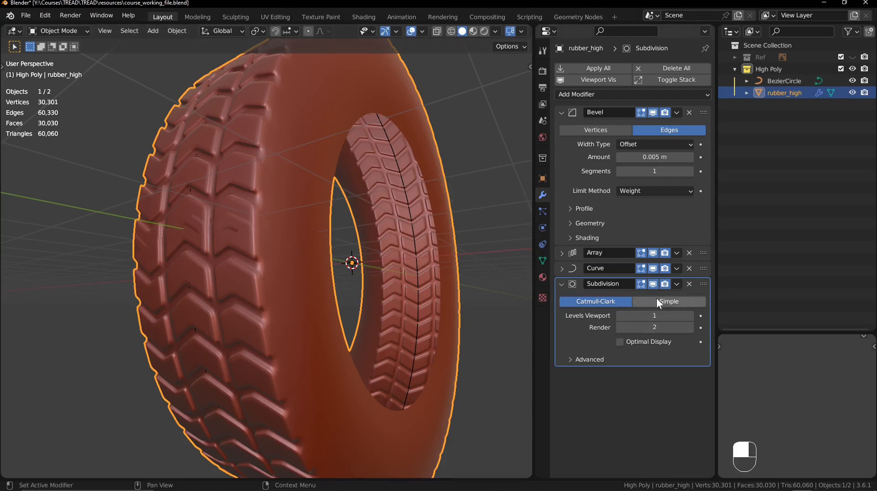
click(654, 284)
shift+middle_drag(402, 254, 403, 265)
click(422, 31)
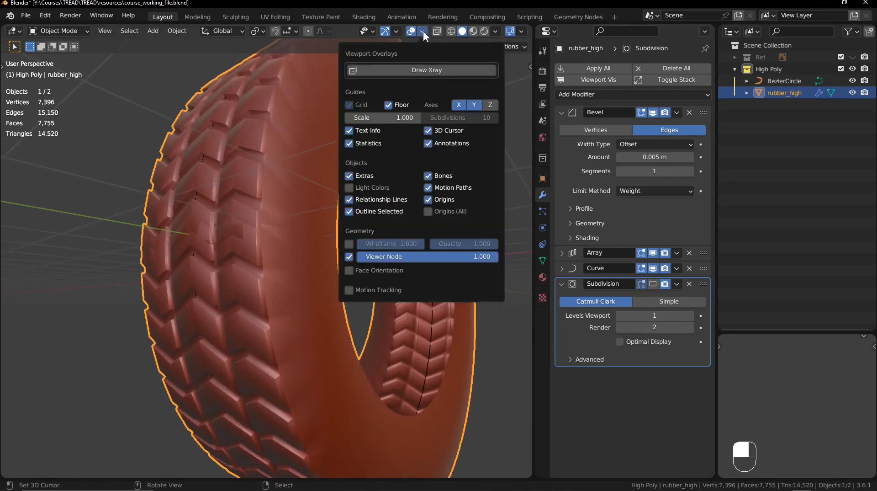
click(351, 242)
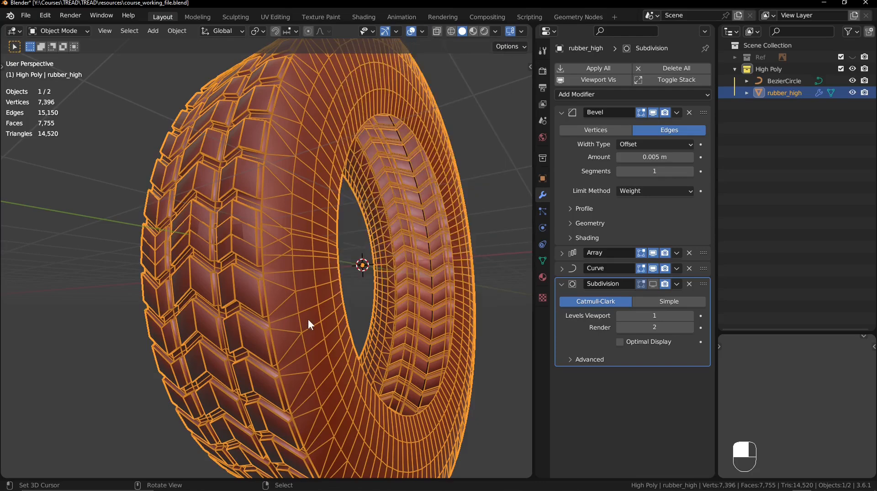
key(alt+a)
ctrl+middle_drag(310, 313, 422, 242)
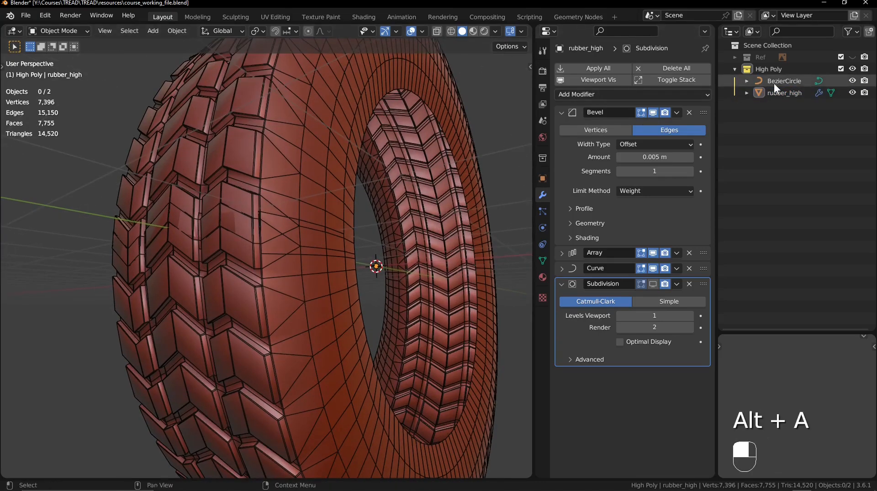
- Scale all control points of BezierCircle by about 1.012 to bring the tread's two ends together at the seam
click(786, 93)
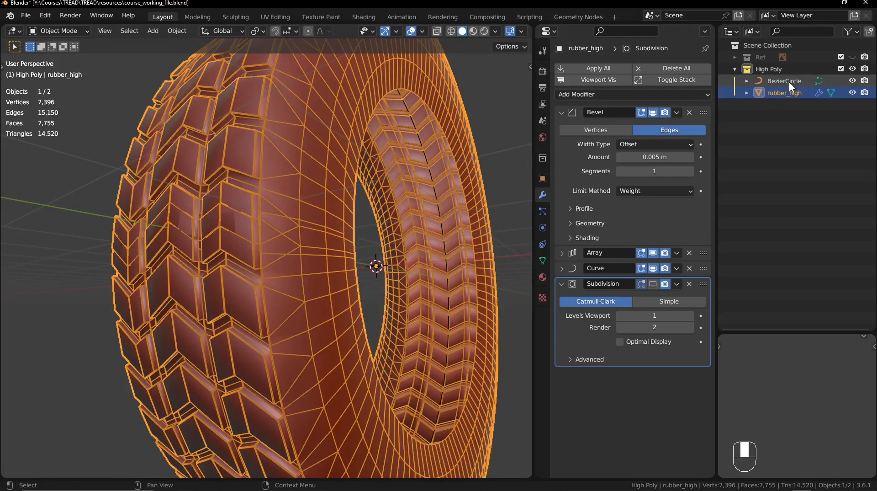
click(787, 82)
key(Tab)
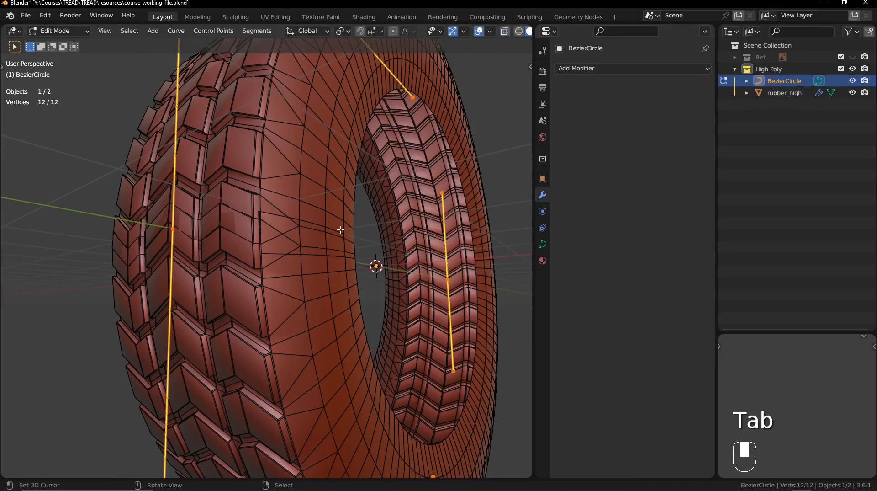
key(a)
ctrl+middle_drag(355, 198, 336, 159)
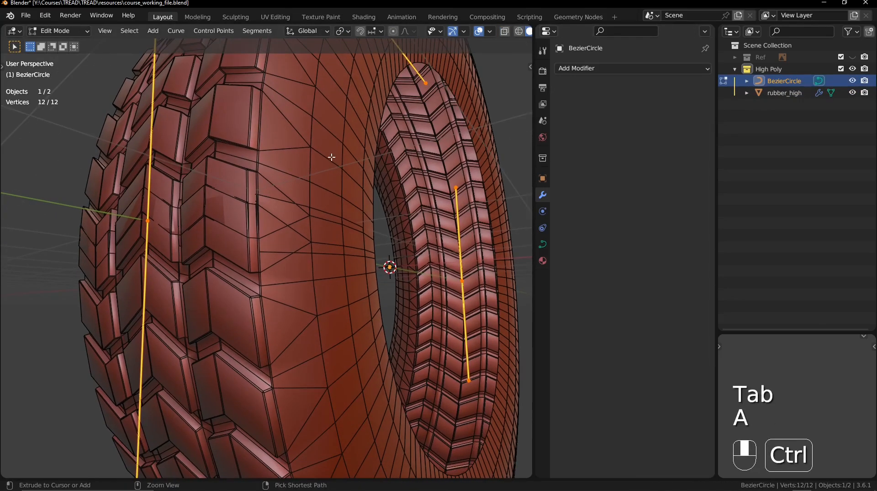
key(s)
key(shift)
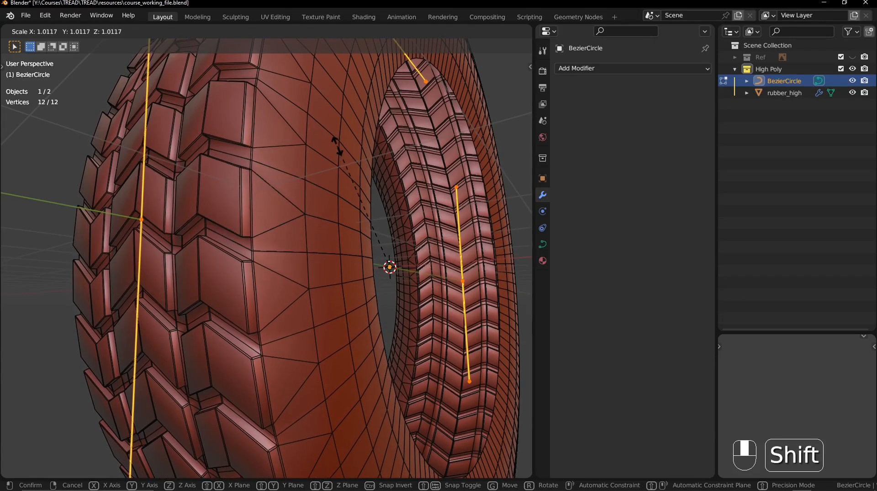
click(337, 145)
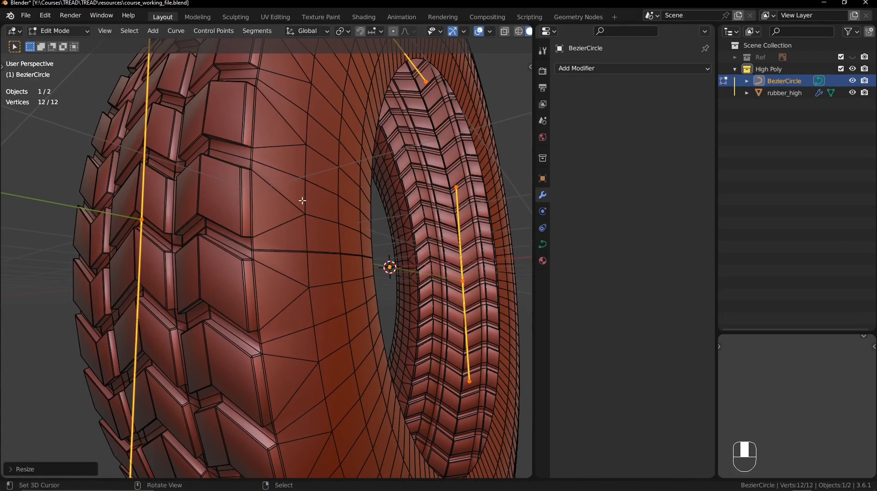
mouse_move(262, 265)
ctrl+middle_down()
mouse_move(270, 237)
mouse_move(270, 262)
ctrl+middle_up()
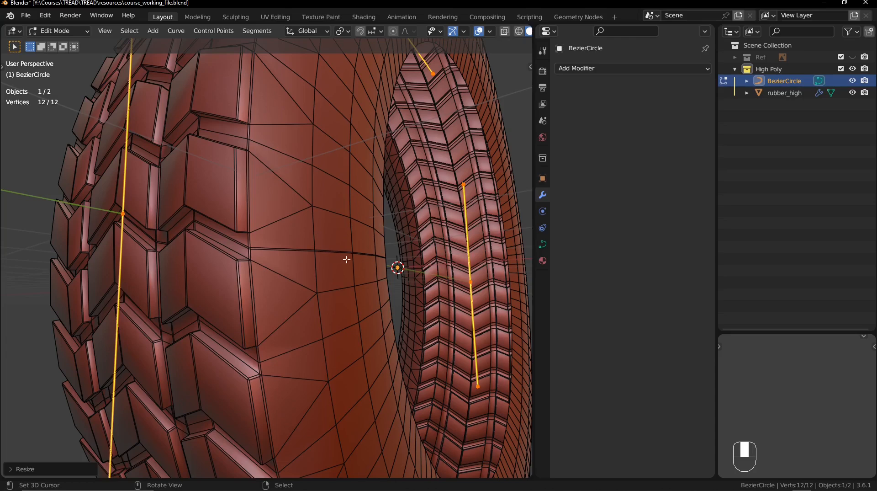
key(Tab)
- Add a Weld modifier to rubber_high and place it above Subdivision, keeping the merge distance at 0.001 m
click(345, 135)
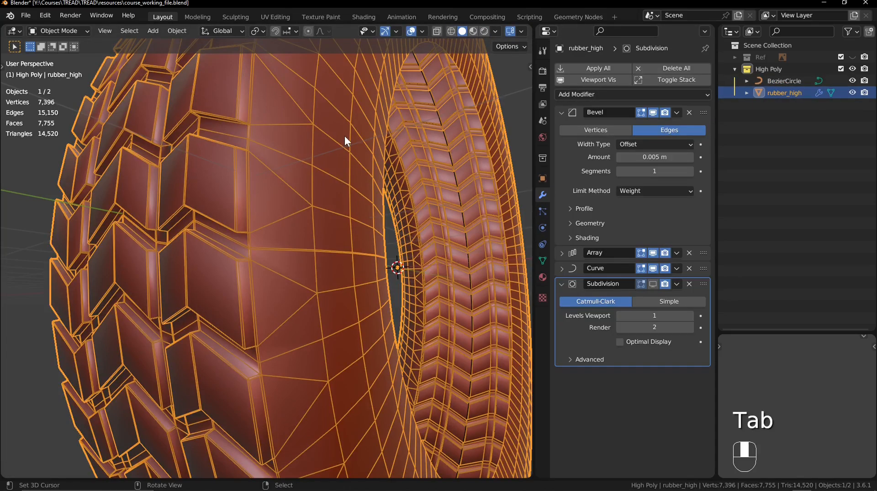
key(alt+a)
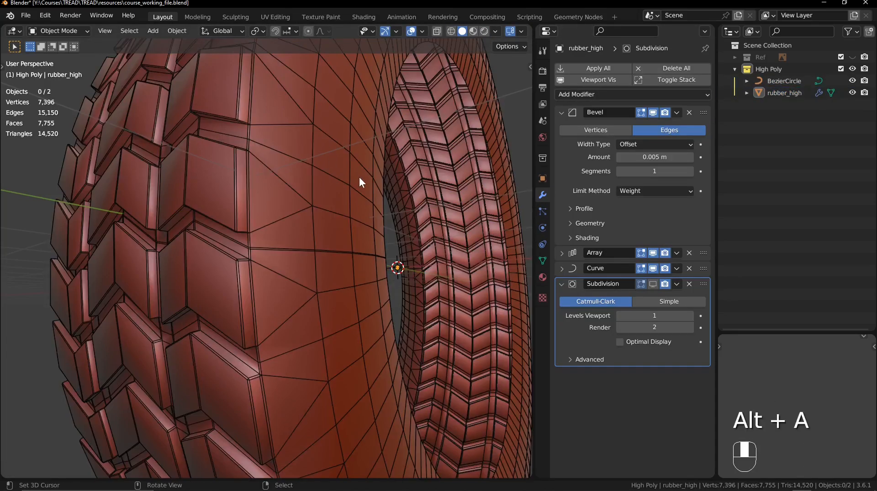
click(602, 94)
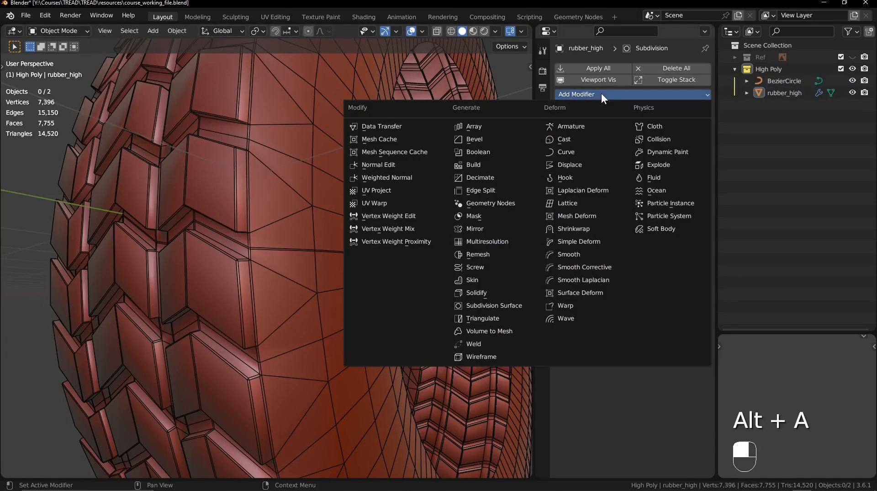
click(479, 343)
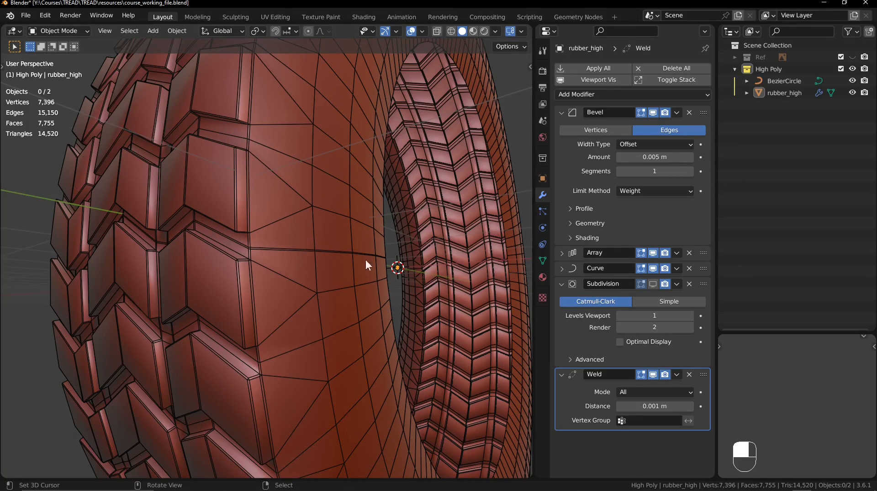
drag(703, 373, 706, 276)
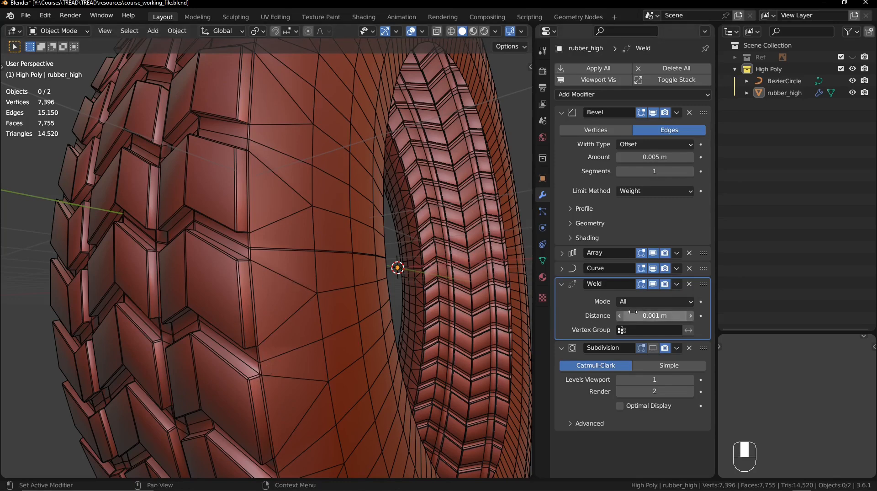
mouse_move(655, 315)
shift+mouse_down()
mouse_move(681, 315)
mouse_move(671, 316)
shift+mouse_up()
key(ctrl+z)
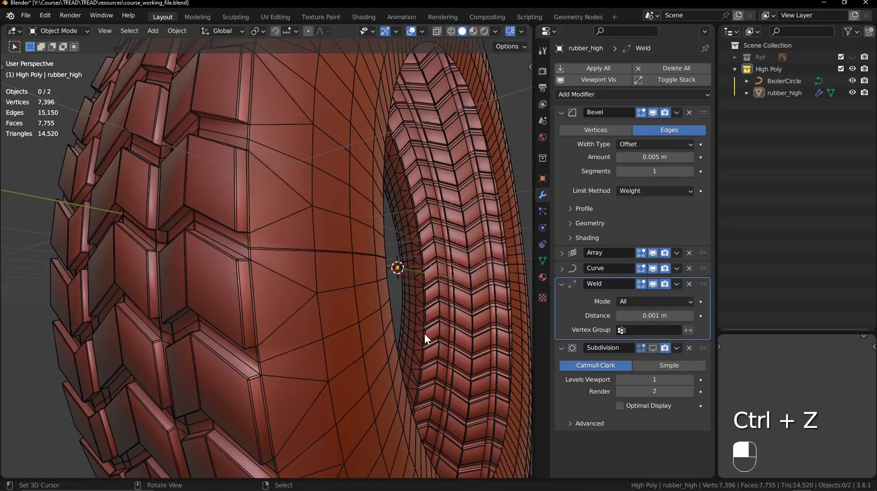
- Finely rescale all control points of BezierCircle until the seam vertices weld together, and return to Object Mode
click(790, 81)
key(Tab)
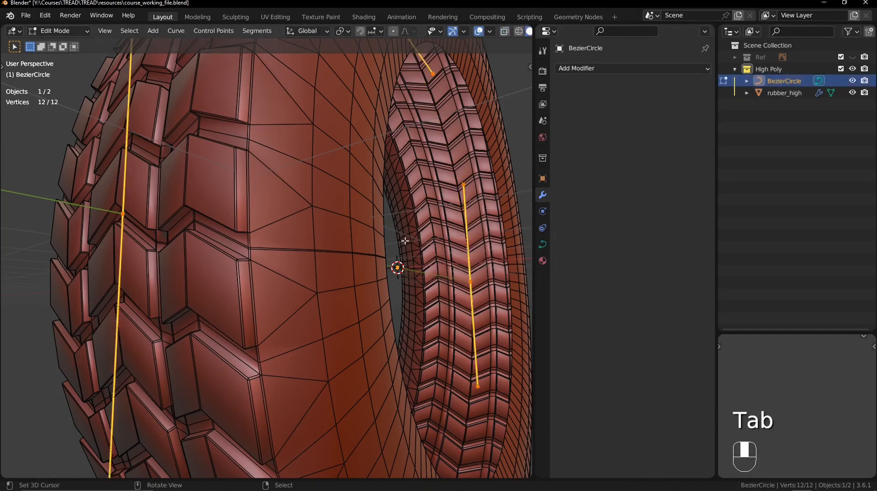
key(a)
key(s)
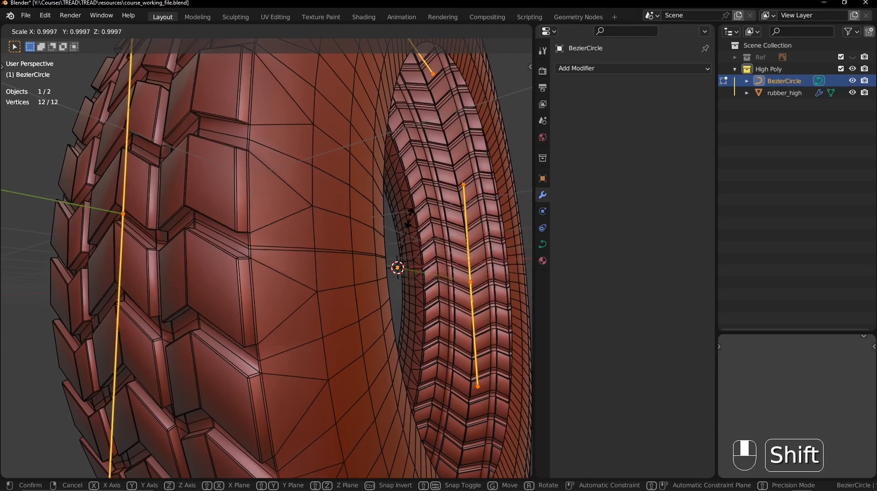
click(410, 218)
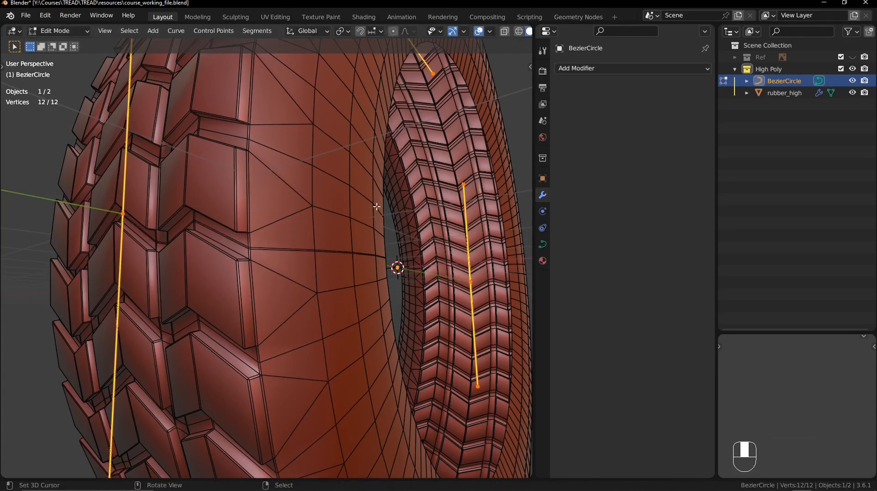
key(s)
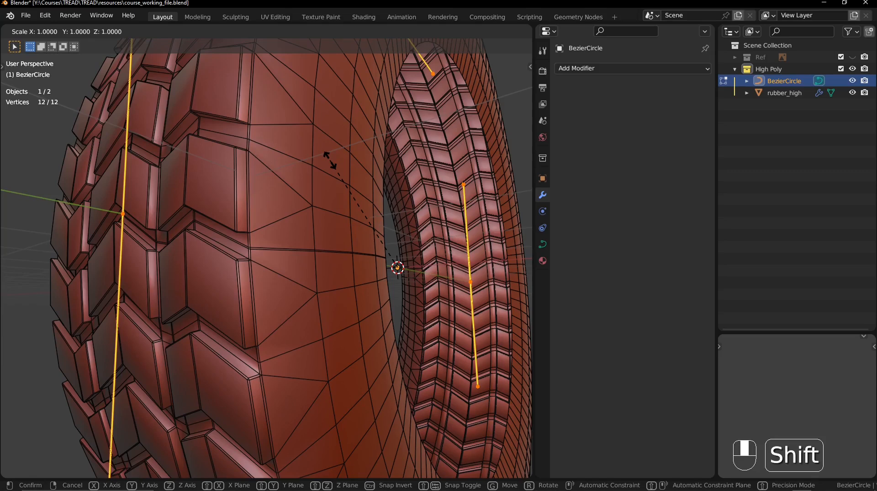
click(329, 158)
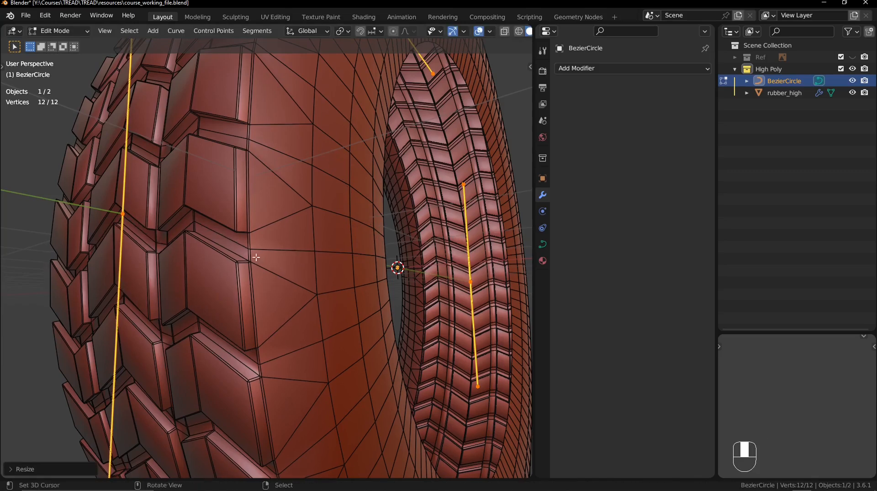
shift+middle_drag(285, 270, 276, 248)
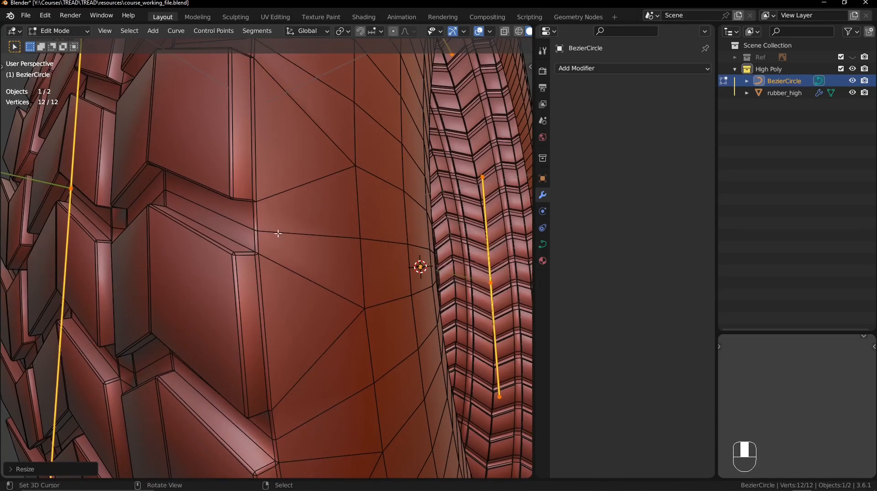
ctrl+middle_drag(336, 251, 320, 233)
key(Tab)
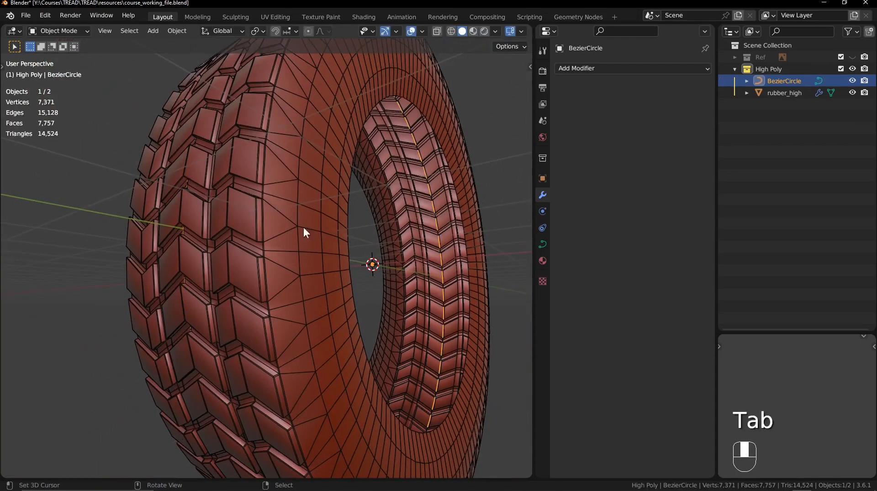
- Collapse the Bevel modifier's settings on rubber_high and deselect the tire
click(327, 291)
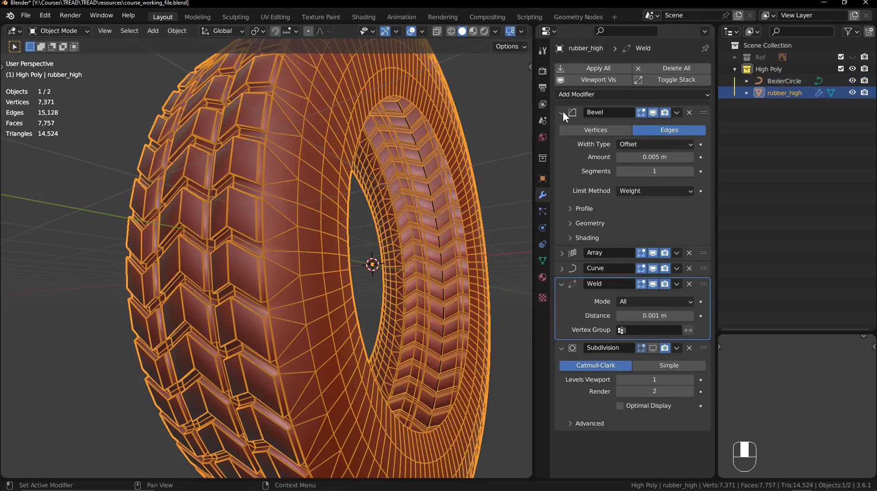
click(677, 112)
click(562, 112)
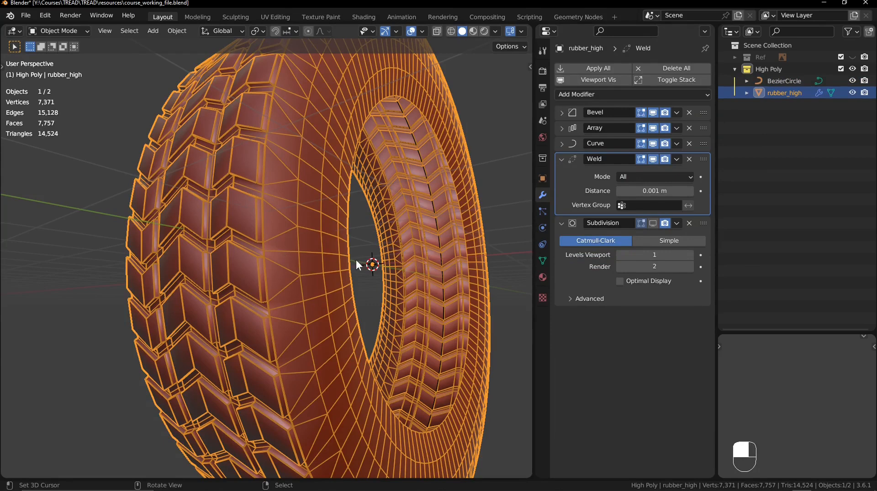
key(alt+a)
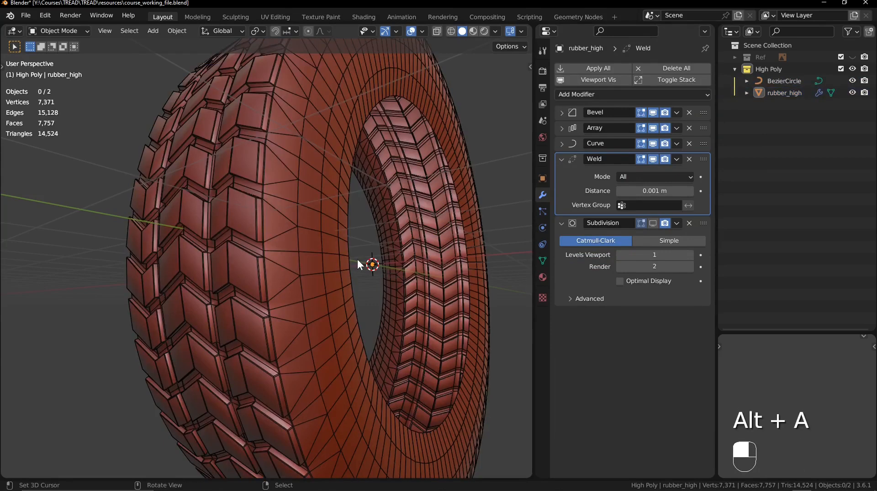